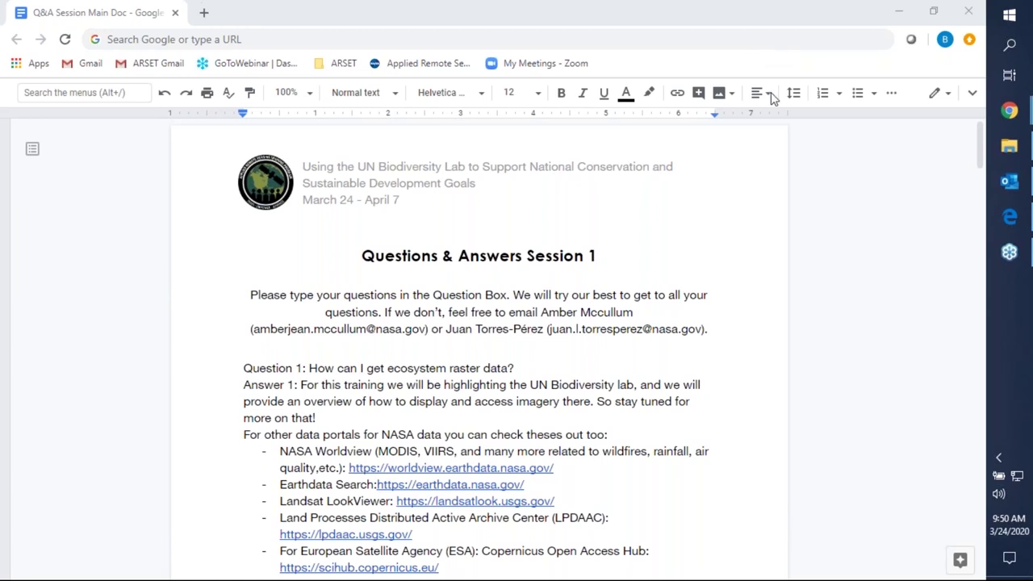
# Step: Go through Question 1 and its data portal list, highlighting the Land Processes Distributed Active Archive Center (LPDAAC) entry while presenting it
pyautogui.scroll(-1, 848, 518)
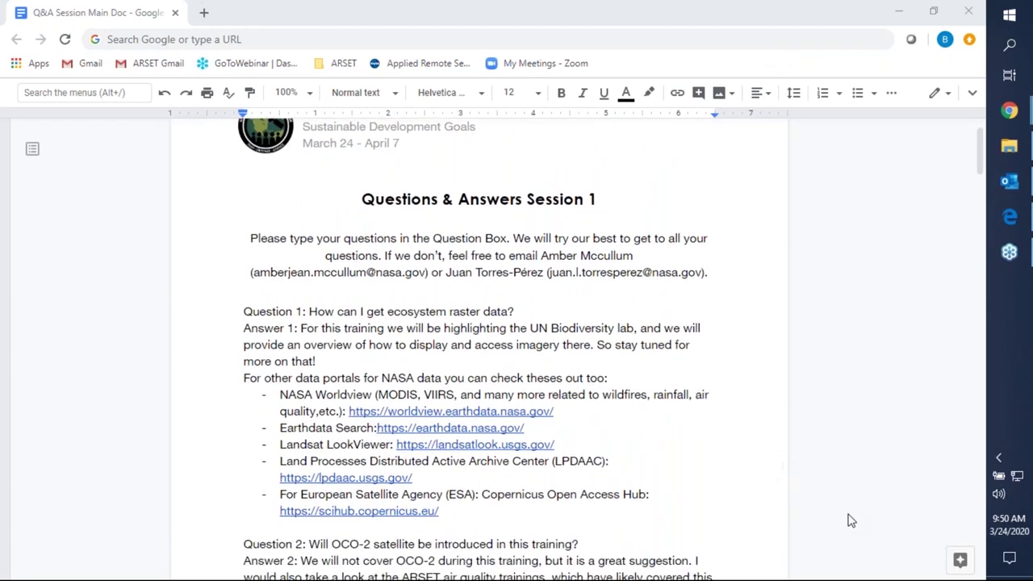
pyautogui.scroll(-1, 848, 518)
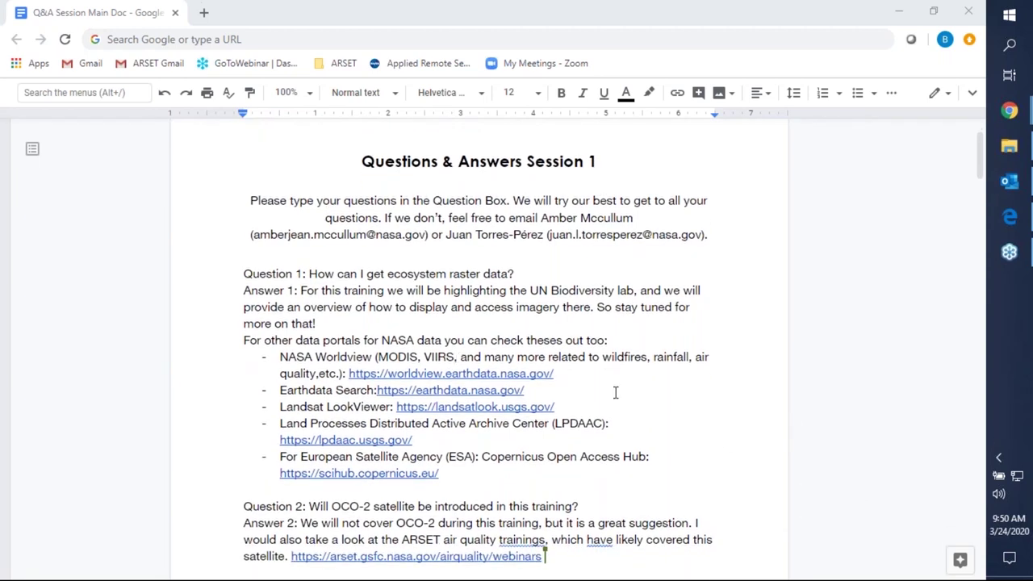
pyautogui.click(346, 326)
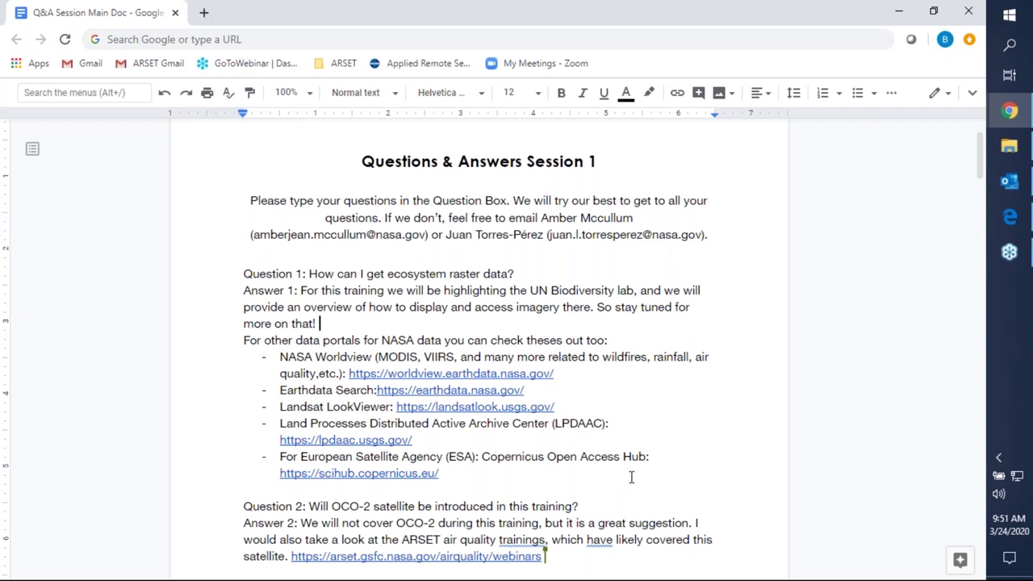
pyautogui.moveTo(280, 425); pyautogui.dragTo(611, 443)
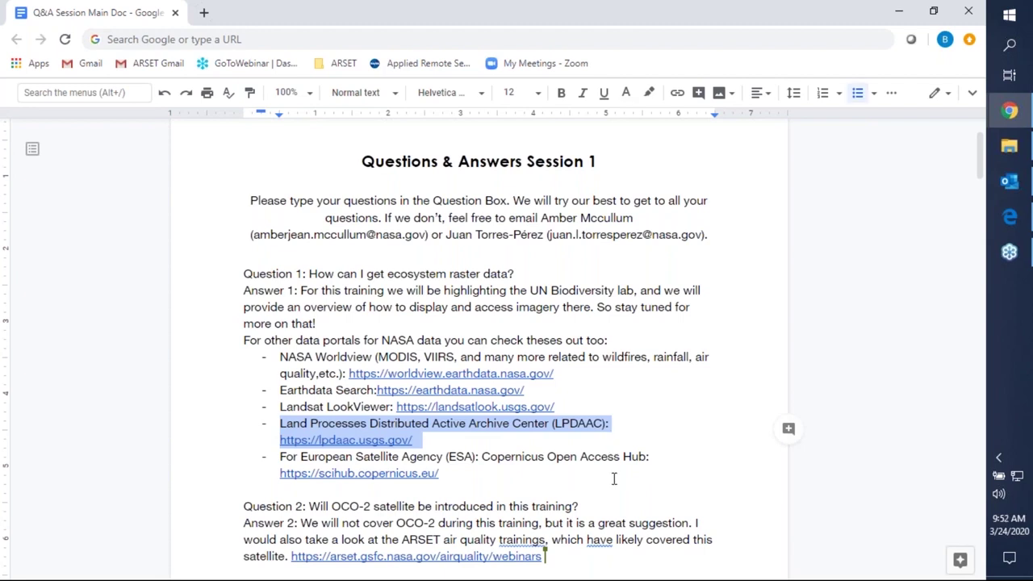
pyautogui.click(613, 479)
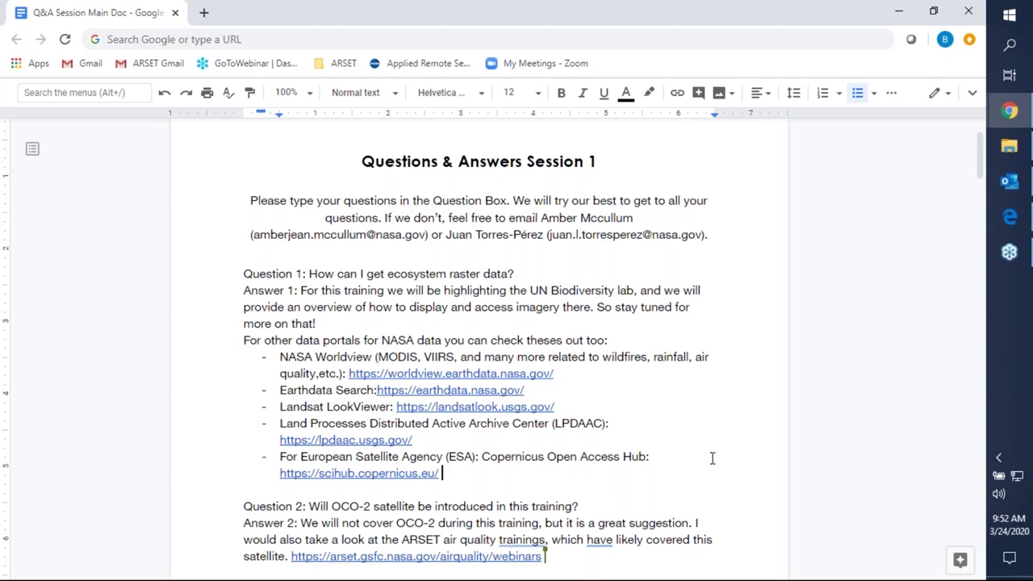
# Step: Begin a parenthetical explanation of the satellite after "OCO-2" in Answer 2 with the text "(Carbon O"
pyautogui.scroll(-2, 709, 461)
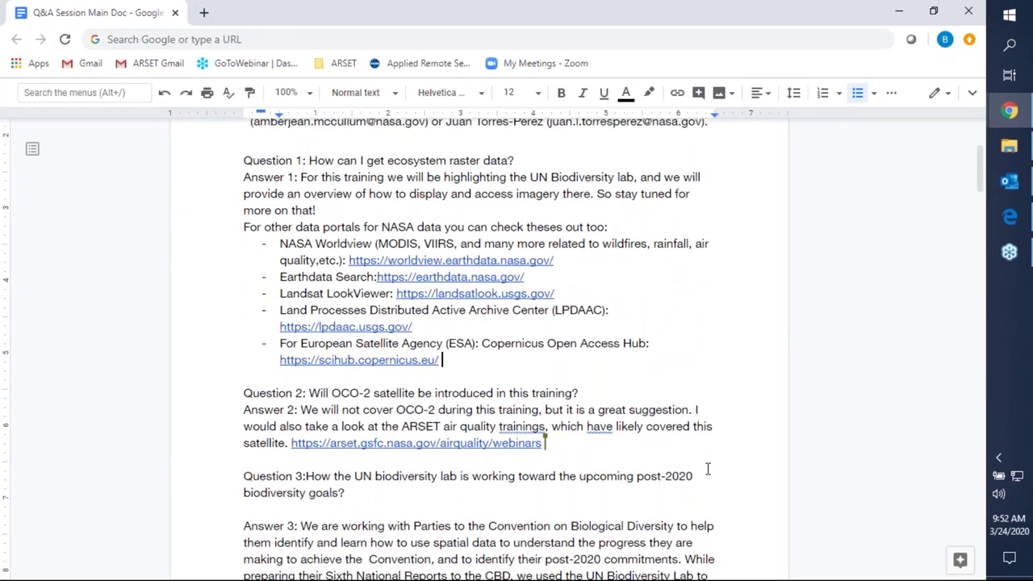
pyautogui.scroll(-1, 707, 469)
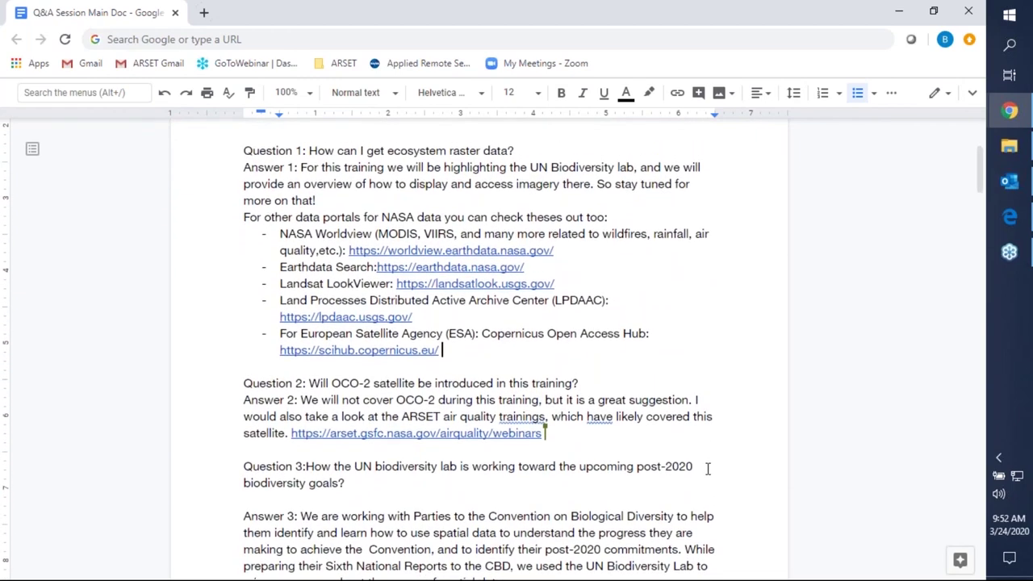
pyautogui.scroll(-2, 707, 468)
pyautogui.scroll(1, 708, 469)
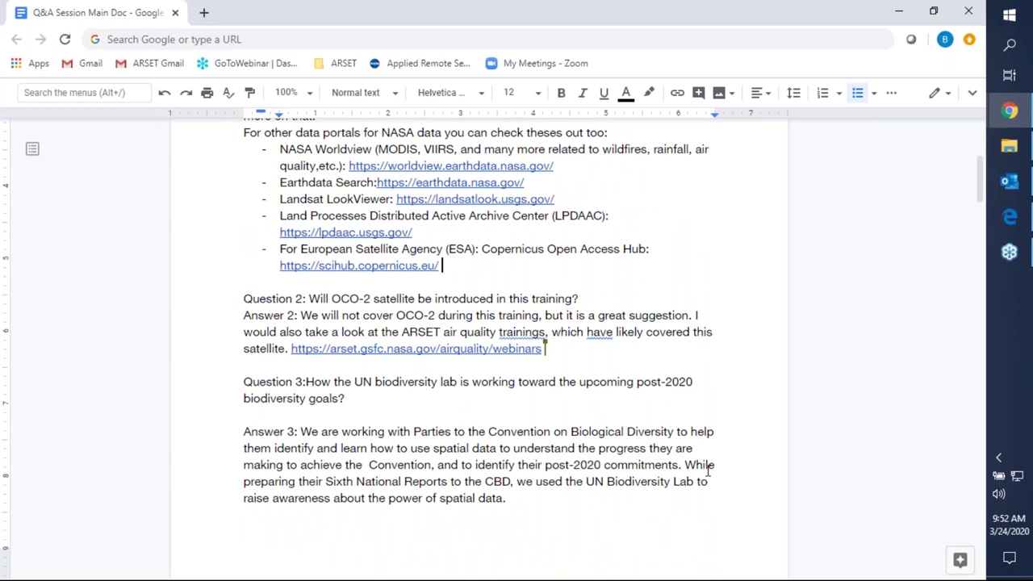
pyautogui.scroll(1, 707, 468)
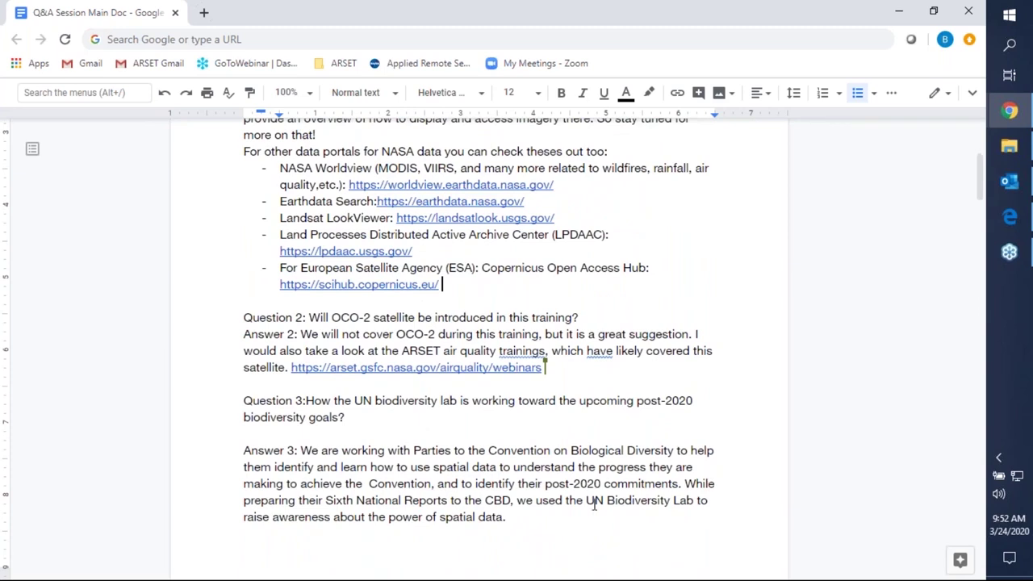
pyautogui.click(439, 334)
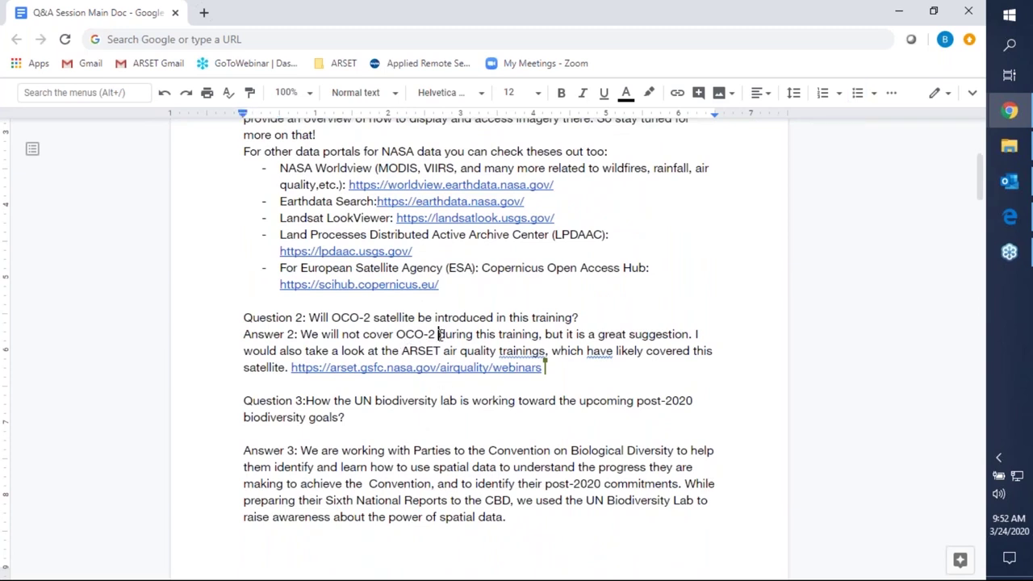
pyautogui.write('(Carb')
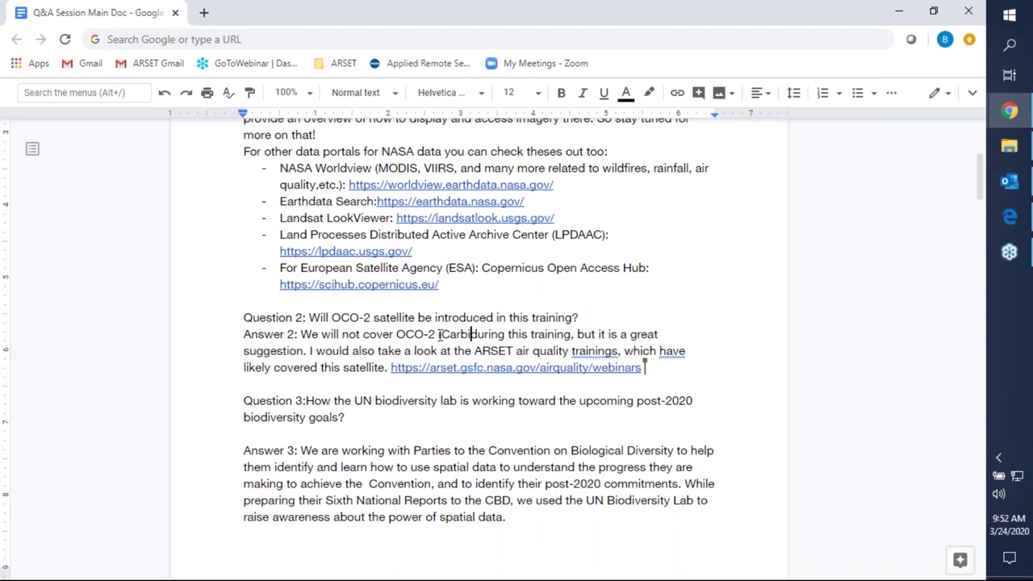
pyautogui.write('on O')
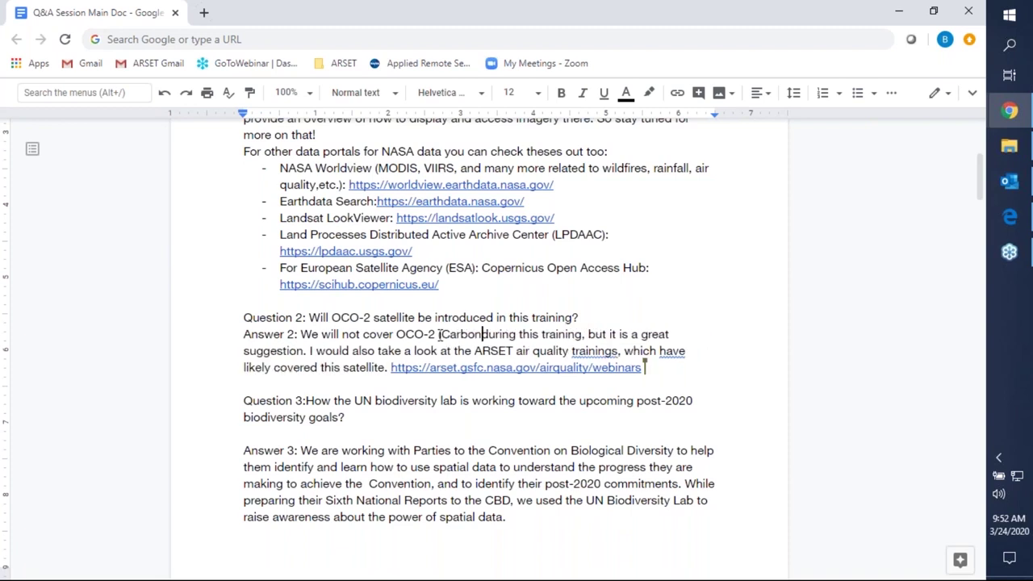
pyautogui.click(440, 334)
pyautogui.write('Observat')
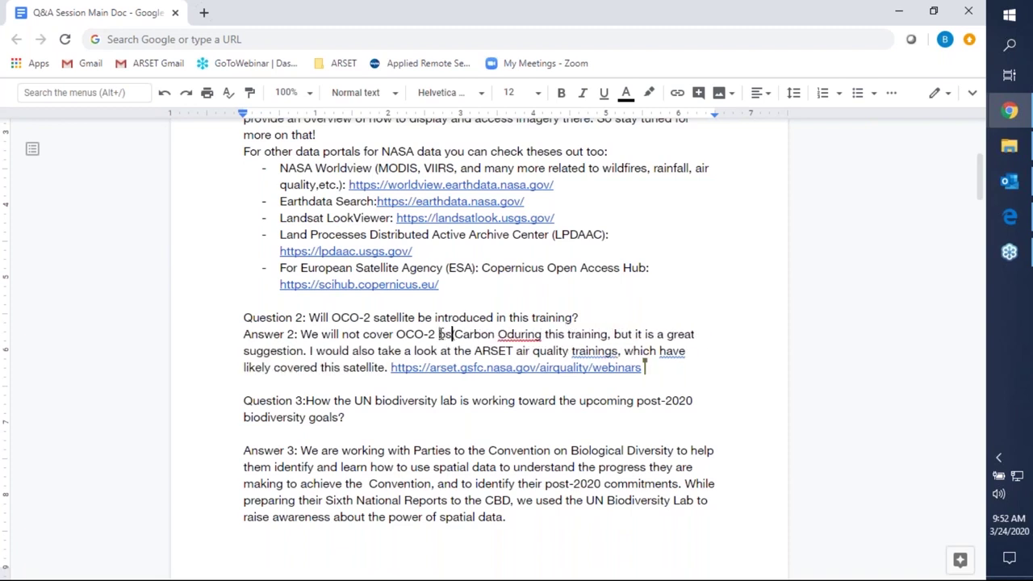
pyautogui.write('oty)')
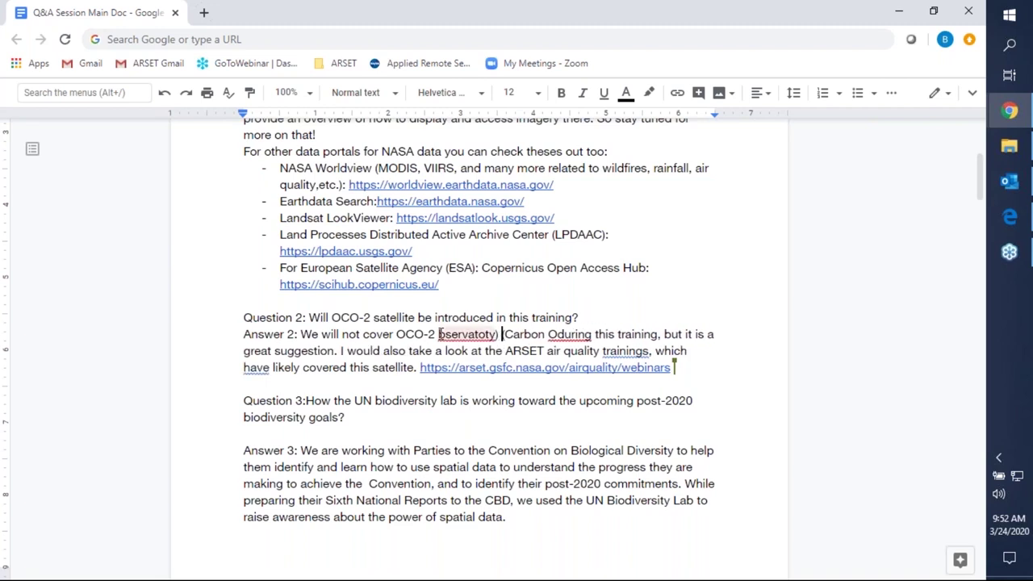
pyautogui.press('BackSpace')
pyautogui.press('BackSpace')
pyautogui.press('BackSpace')
pyautogui.press('BackSpace')
pyautogui.press('BackSpace')
pyautogui.press('BackSpace')
pyautogui.press('BackSpace')
pyautogui.press('BackSpace')
pyautogui.press('BackSpace')
pyautogui.press('BackSpace')
pyautogui.press('BackSpace')
pyautogui.press('BackSpace')
pyautogui.press('BackSpace')
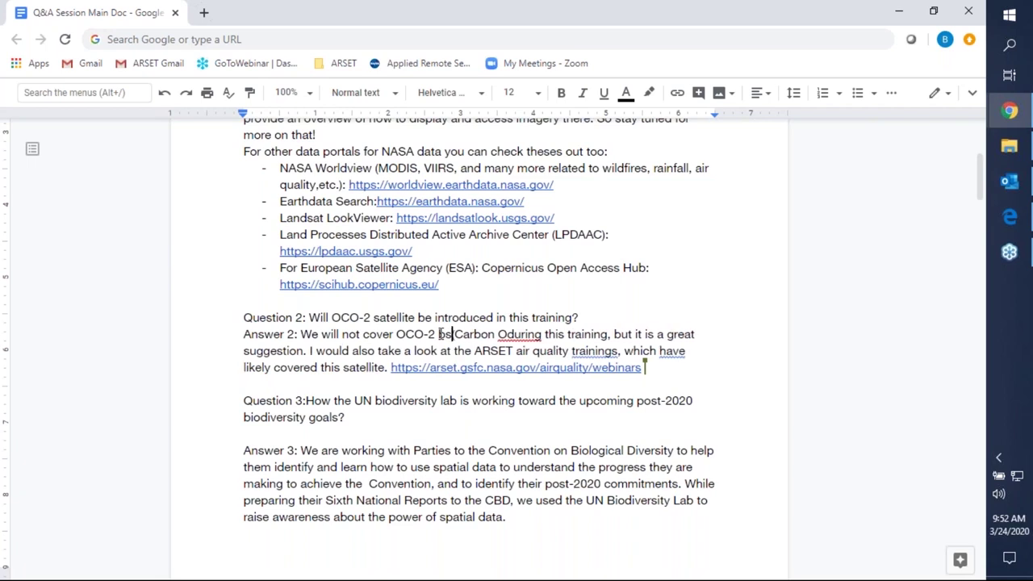
# Step: Complete the unfinished parenthetical after "OCO-2" in Answer 2 so that it reads "(Carbon Observatory)"
pyautogui.press('Right')
pyautogui.press('Right')
pyautogui.press('Right')
pyautogui.press('Right')
pyautogui.press('Right')
pyautogui.press('Right')
pyautogui.press('Right')
pyautogui.press('Right')
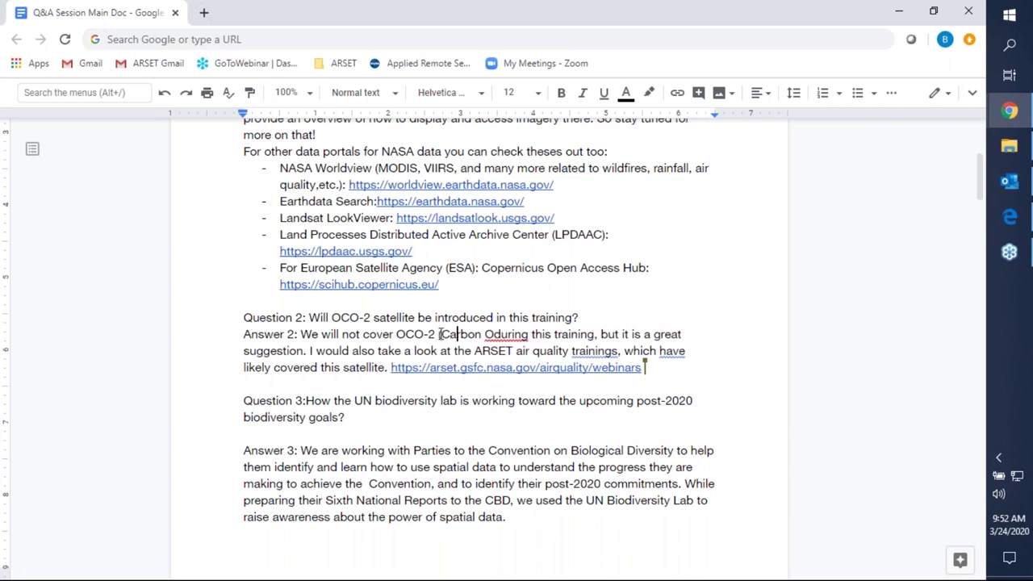
pyautogui.write('bserva')
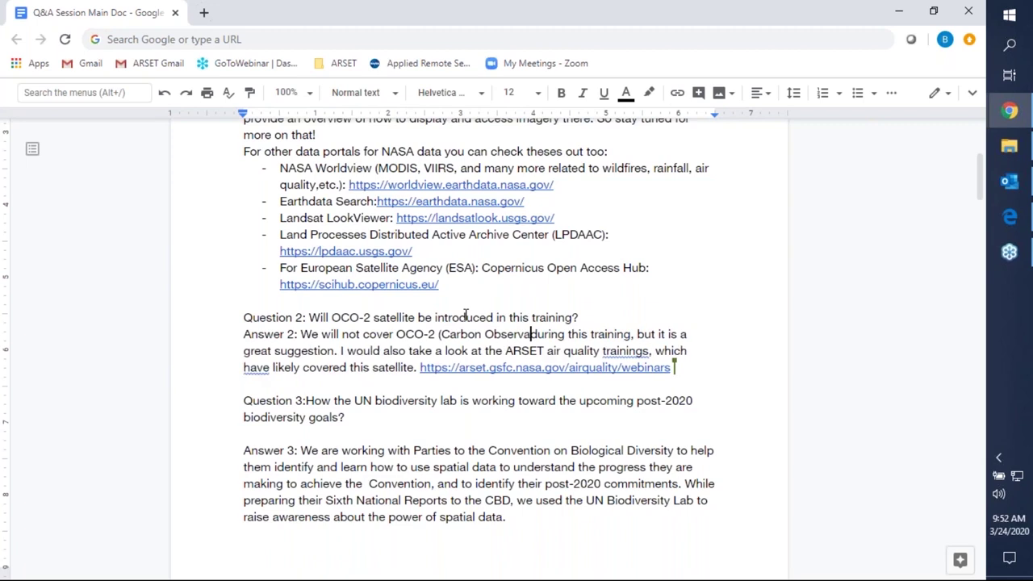
pyautogui.write('tory)')
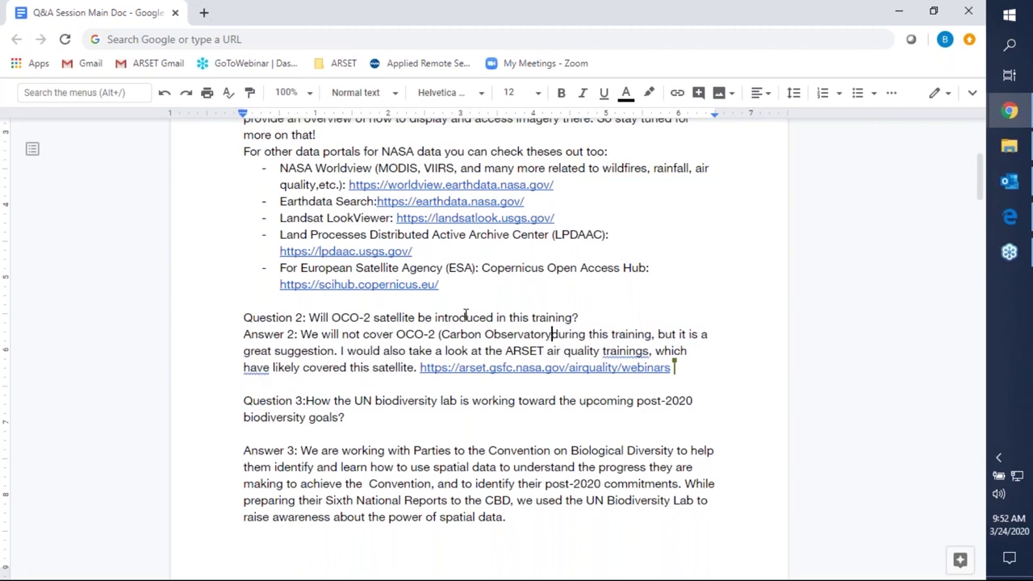
pyautogui.write(')')
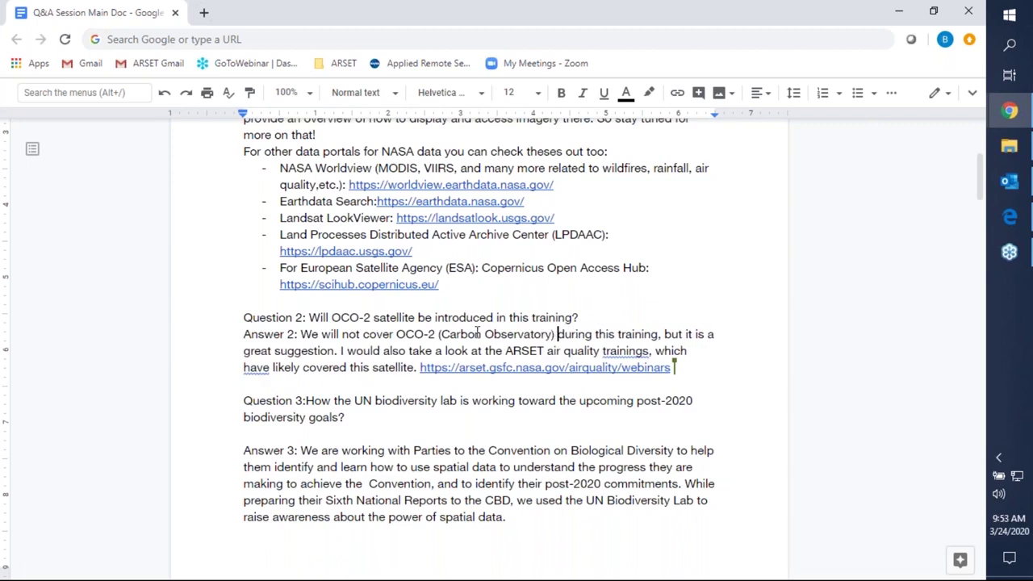
# Step: Set the system speaker volume to 86 and return to the document at Answer 3
pyautogui.click(492, 419)
pyautogui.scroll(-3, 495, 421)
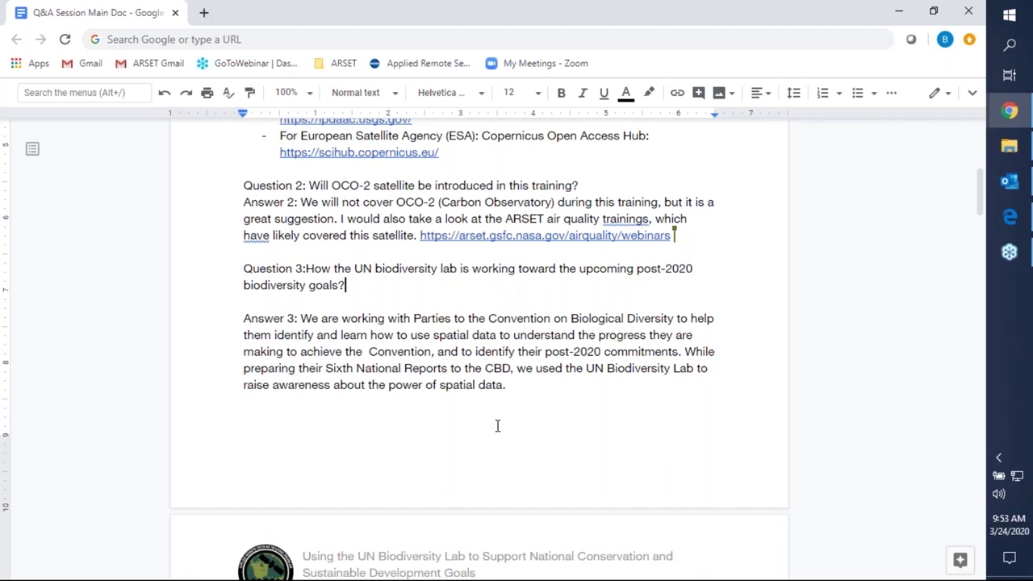
pyautogui.click(1000, 492)
pyautogui.moveTo(896, 558)
pyautogui.mouseDown()
pyautogui.moveTo(763, 569)
pyautogui.moveTo(936, 565)
pyautogui.moveTo(912, 561)
pyautogui.mouseUp()
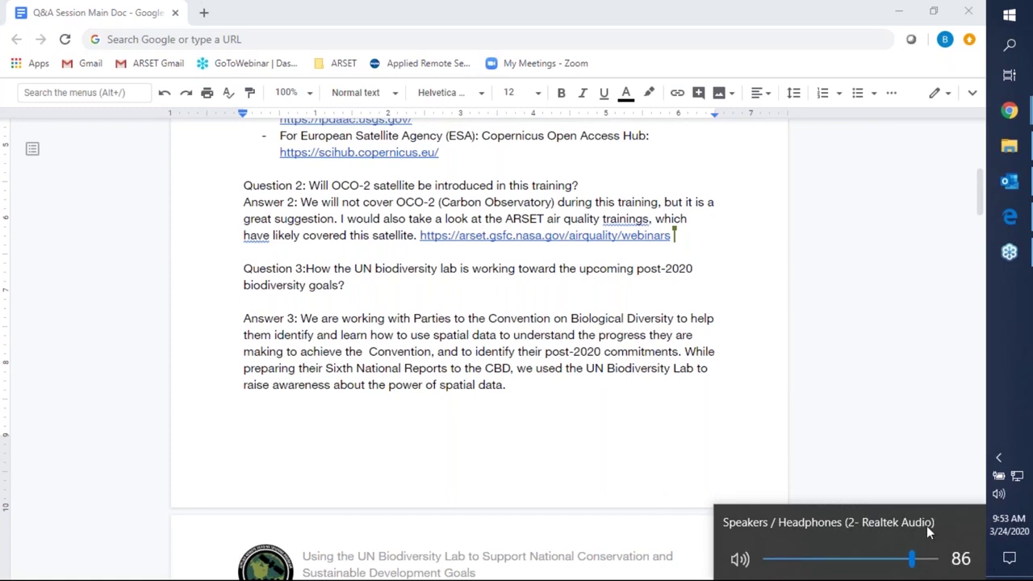
pyautogui.click(590, 447)
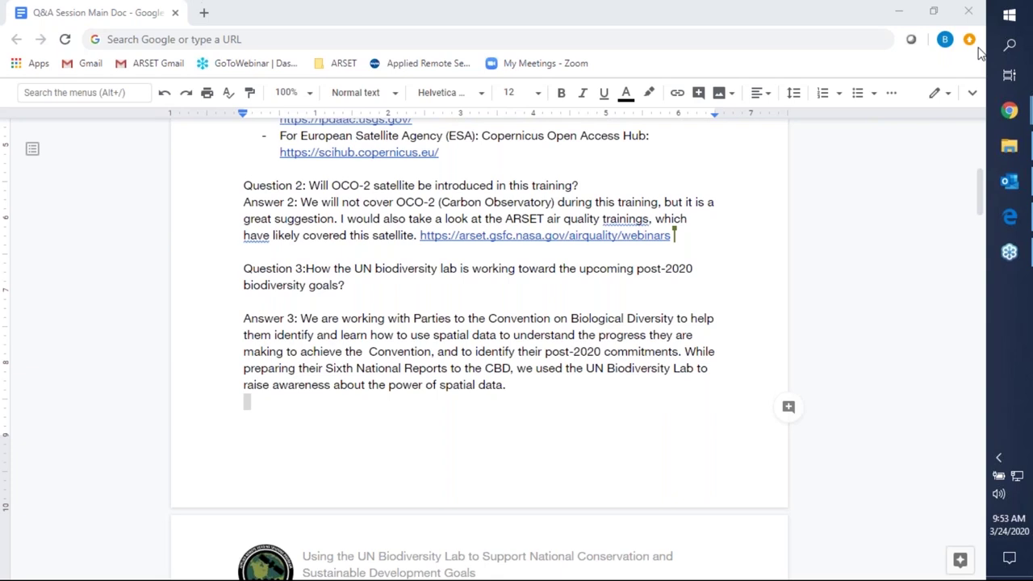
# Step: Correct "One" to "Once" at the start of the Answer 3 paragraph about the post-2020 framework being agreed to
pyautogui.click(652, 480)
pyautogui.scroll(2, 561, 411)
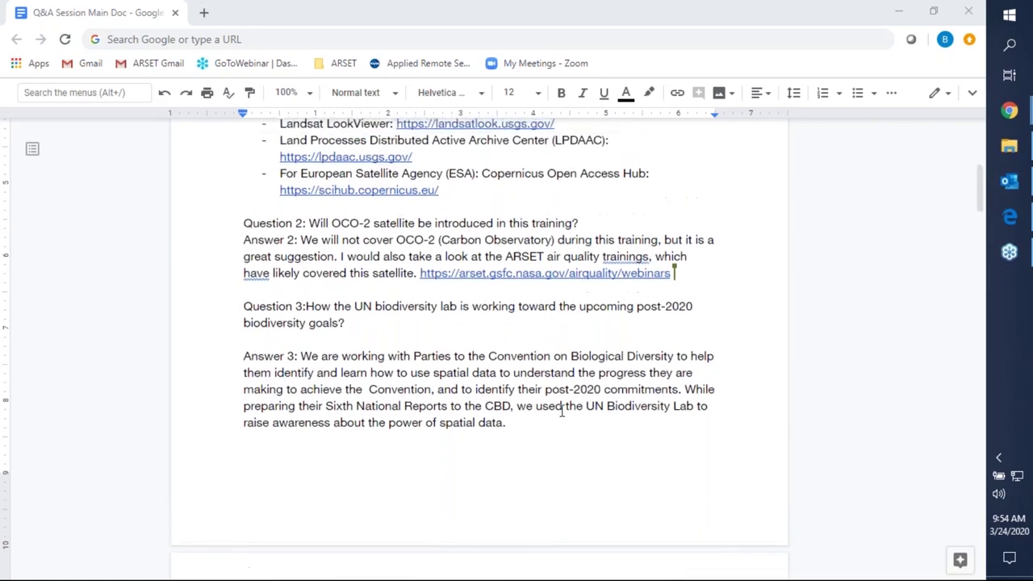
pyautogui.scroll(-5, 563, 415)
pyautogui.scroll(-1, 566, 417)
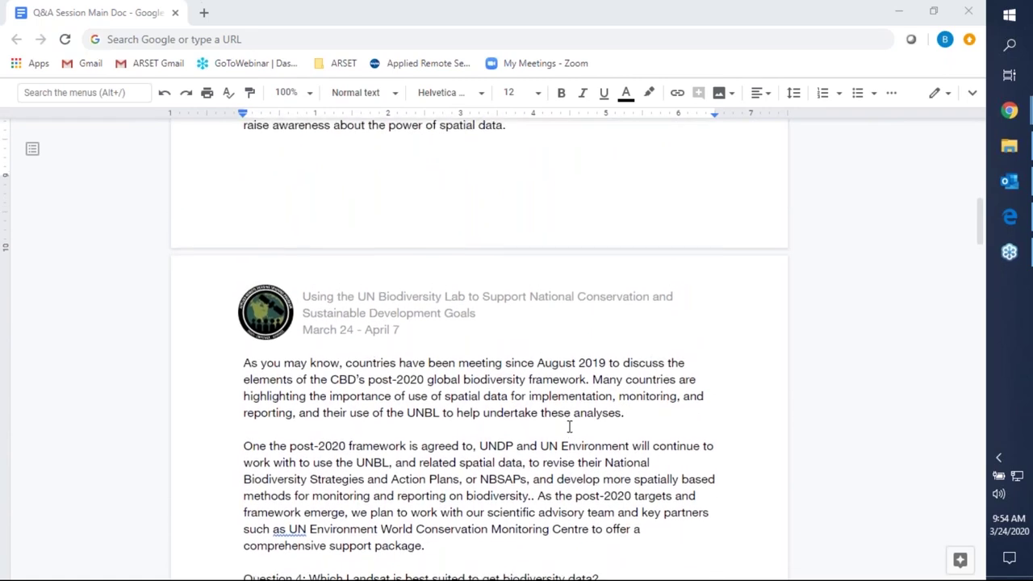
pyautogui.scroll(-4, 569, 428)
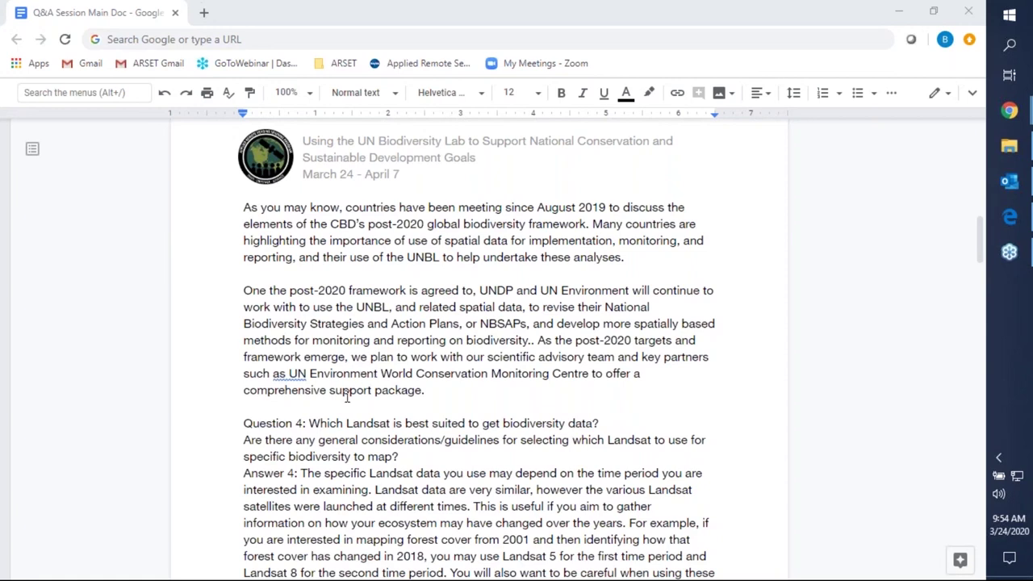
pyautogui.click(468, 390)
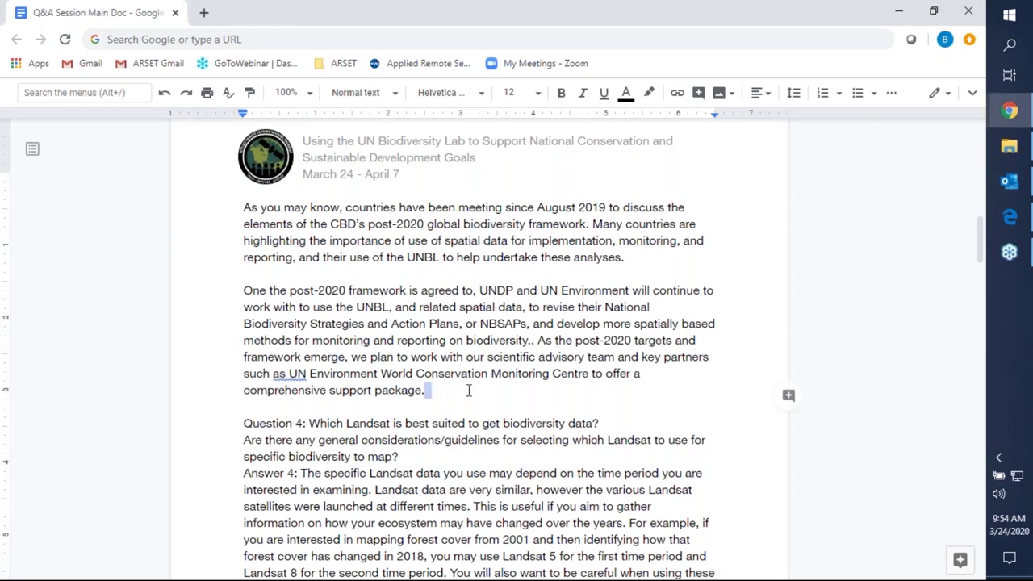
pyautogui.click(468, 390)
pyautogui.click(260, 289)
pyautogui.write('c')
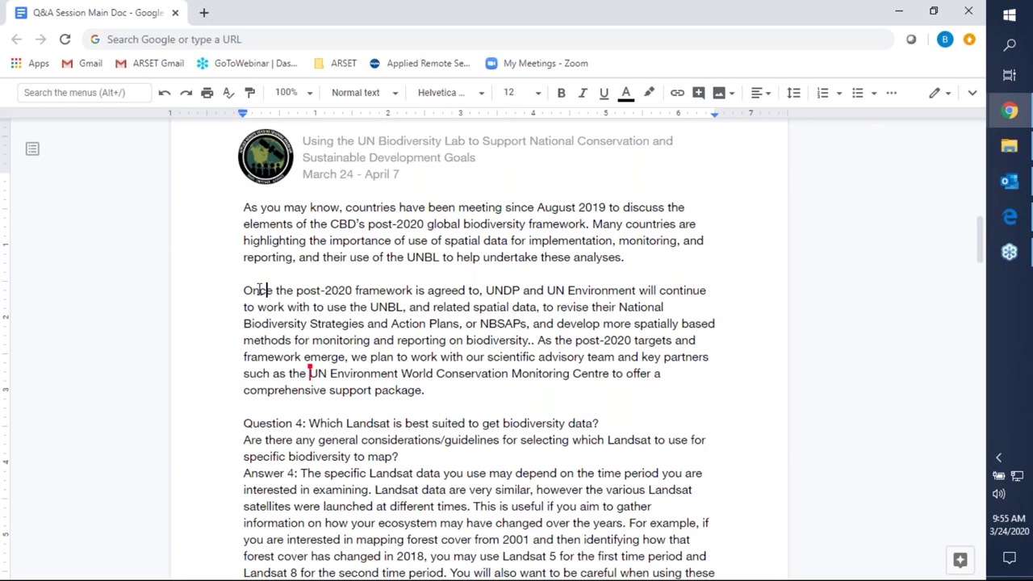
# Step: Add the sentence "Learn more via the links below." to the end of the Answer 4 paragraph, just before the Landsat links
pyautogui.click(456, 456)
pyautogui.scroll(-5, 457, 456)
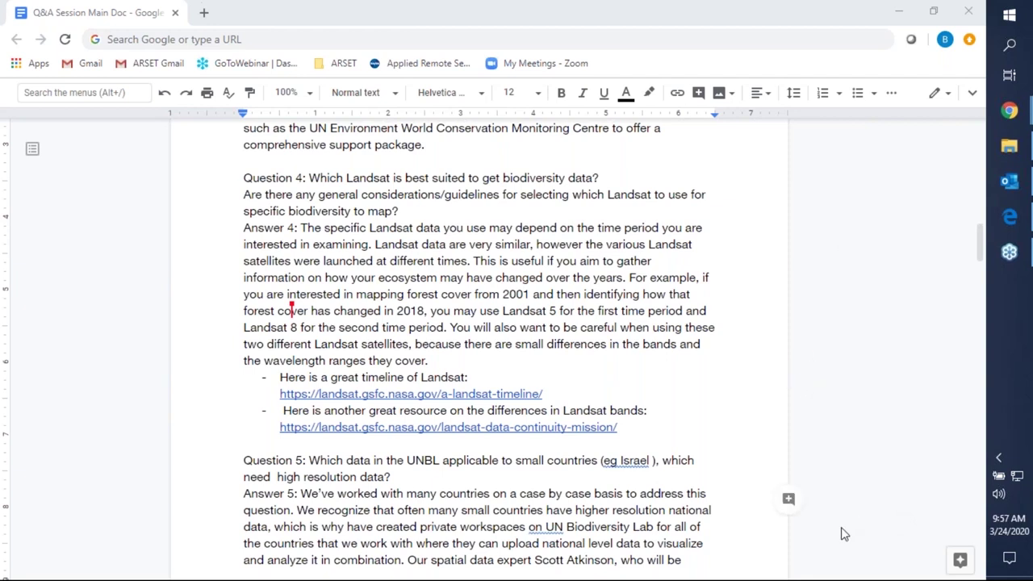
pyautogui.click(751, 456)
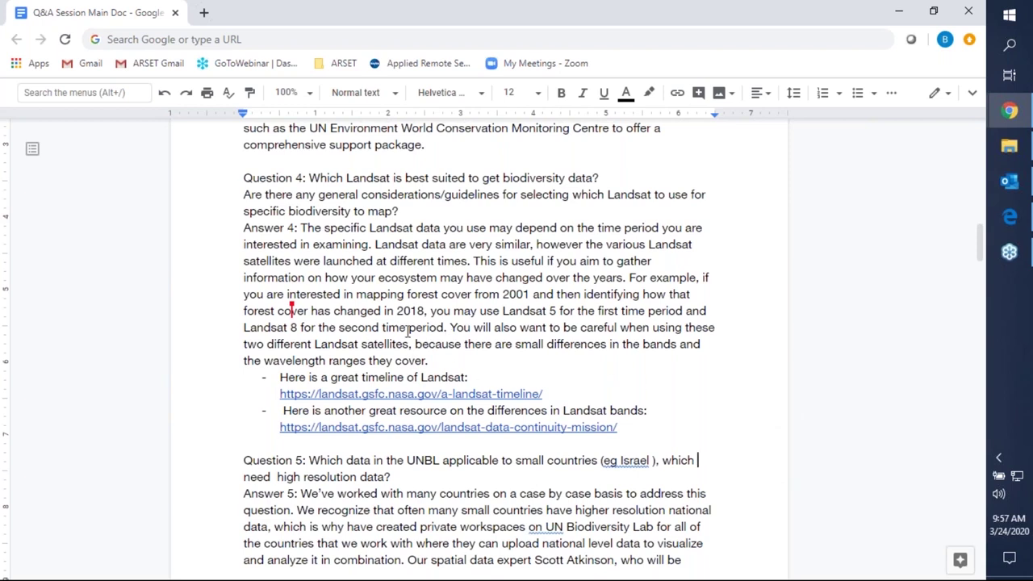
pyautogui.click(450, 356)
pyautogui.write('Learn more vai the')
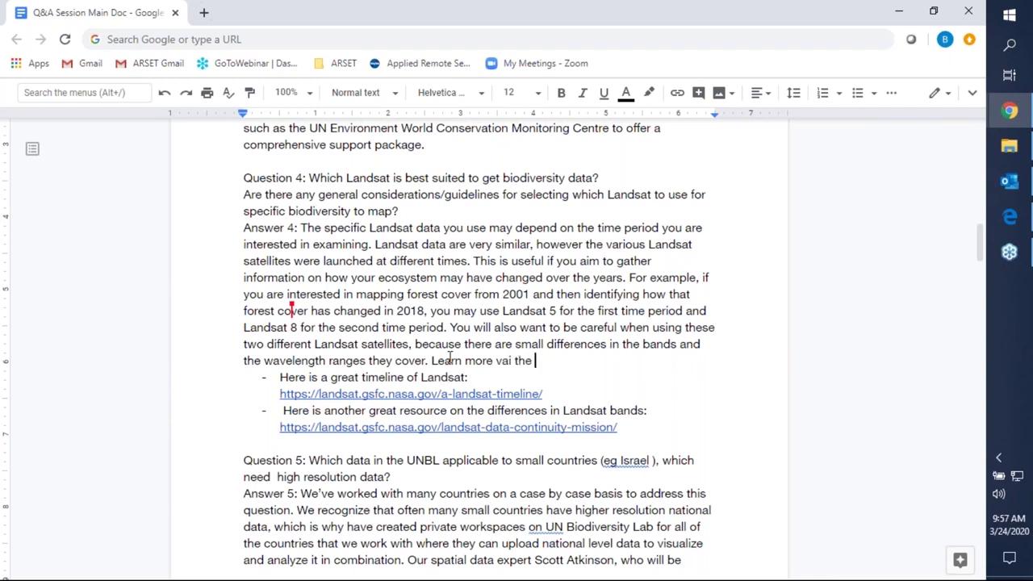
pyautogui.press('BackSpace')
pyautogui.press('BackSpace')
pyautogui.press('BackSpace')
pyautogui.press('BackSpace')
pyautogui.press('BackSpace')
pyautogui.press('BackSpace')
pyautogui.press('BackSpace')
pyautogui.write('ia the links below.')
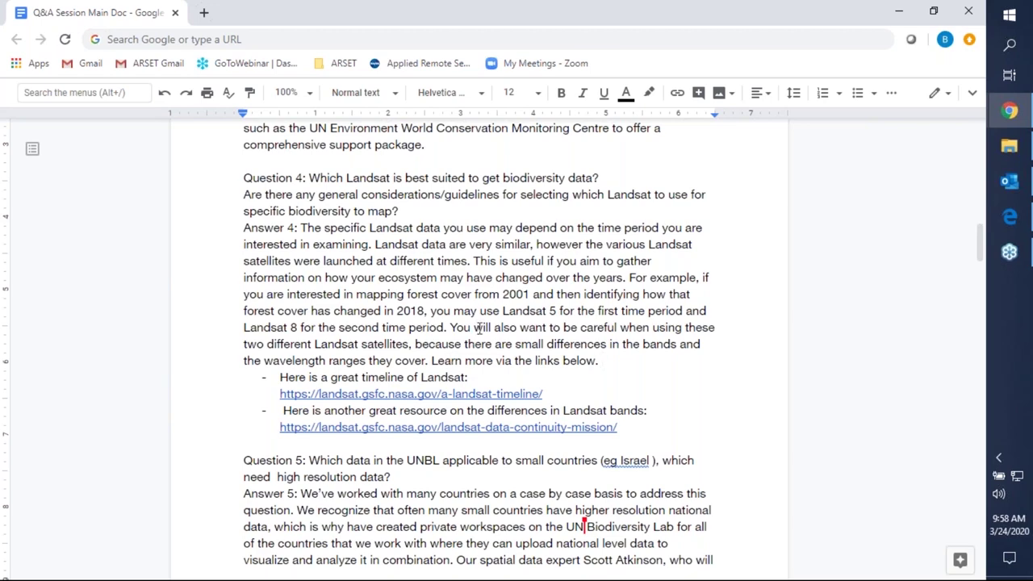
# Step: Read through Question 5 and its answer on high-resolution data for small countries, continuing onto the following page
pyautogui.scroll(-2, 717, 440)
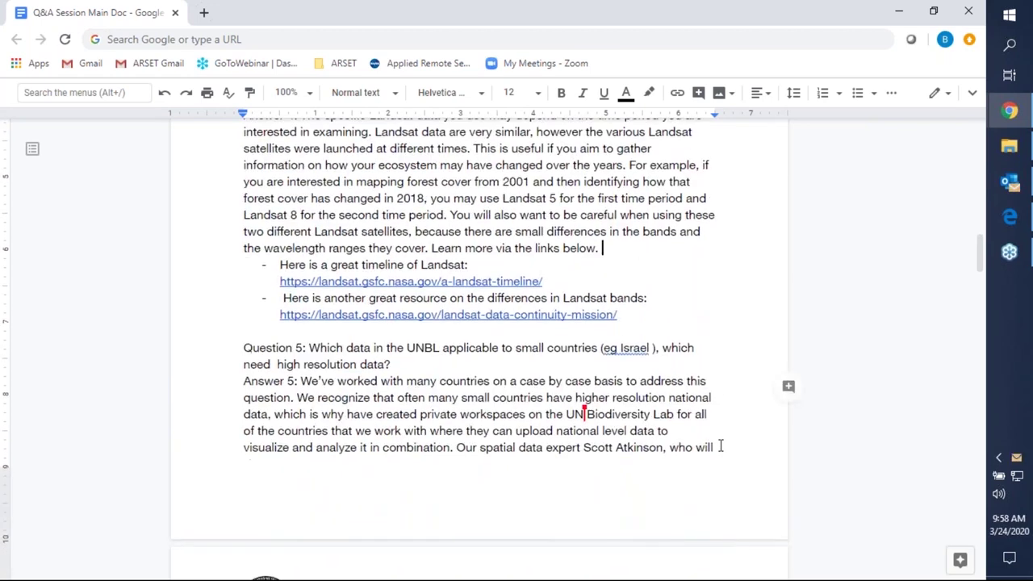
pyautogui.scroll(-1, 722, 447)
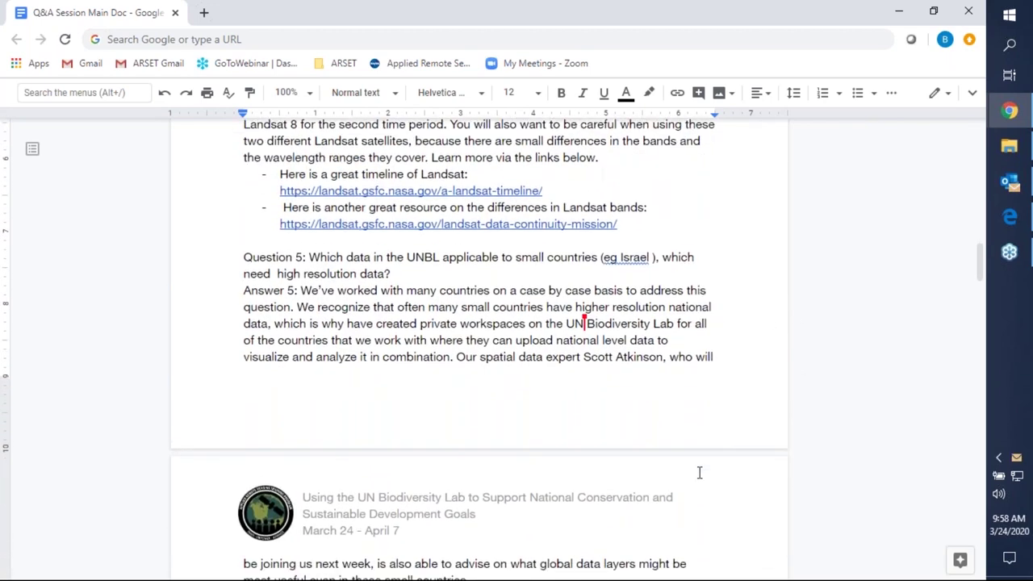
pyautogui.scroll(-1, 699, 472)
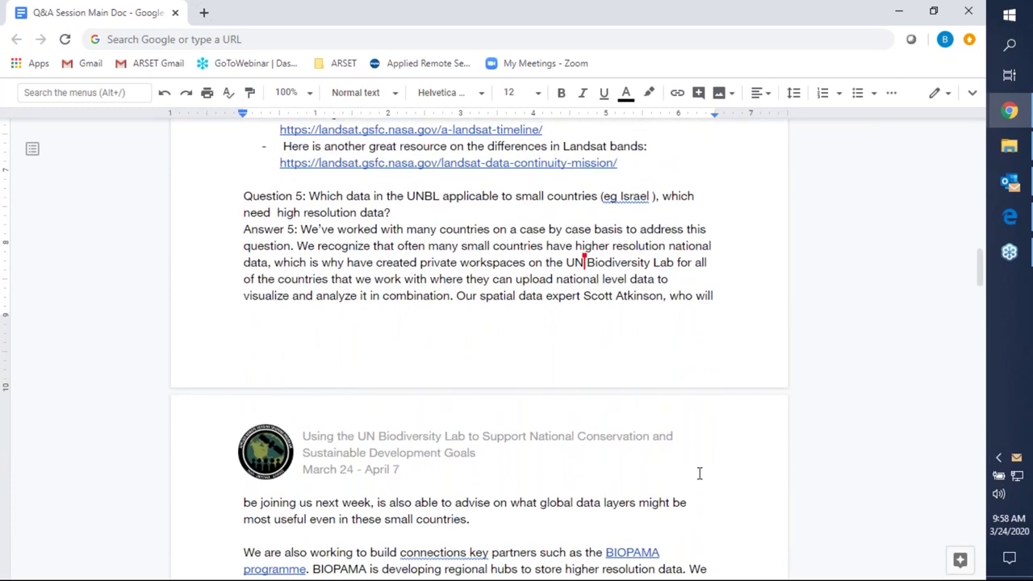
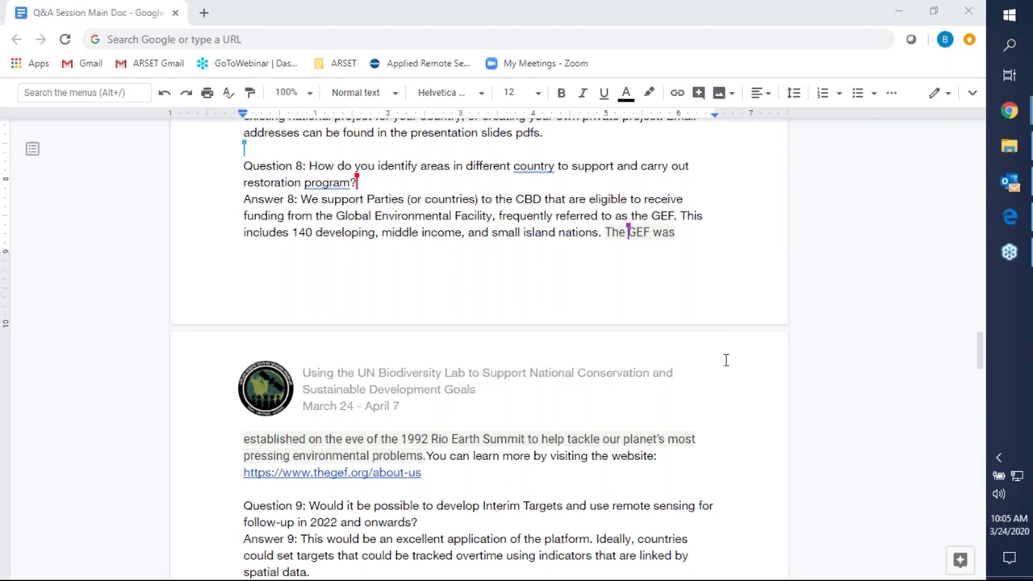
pyautogui.click(699, 487)
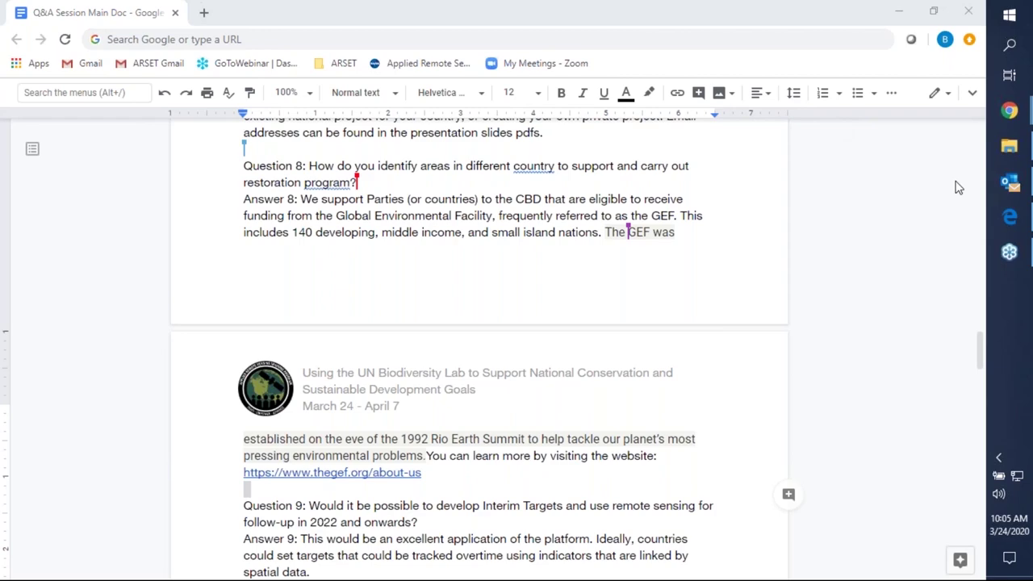
pyautogui.click(1009, 182)
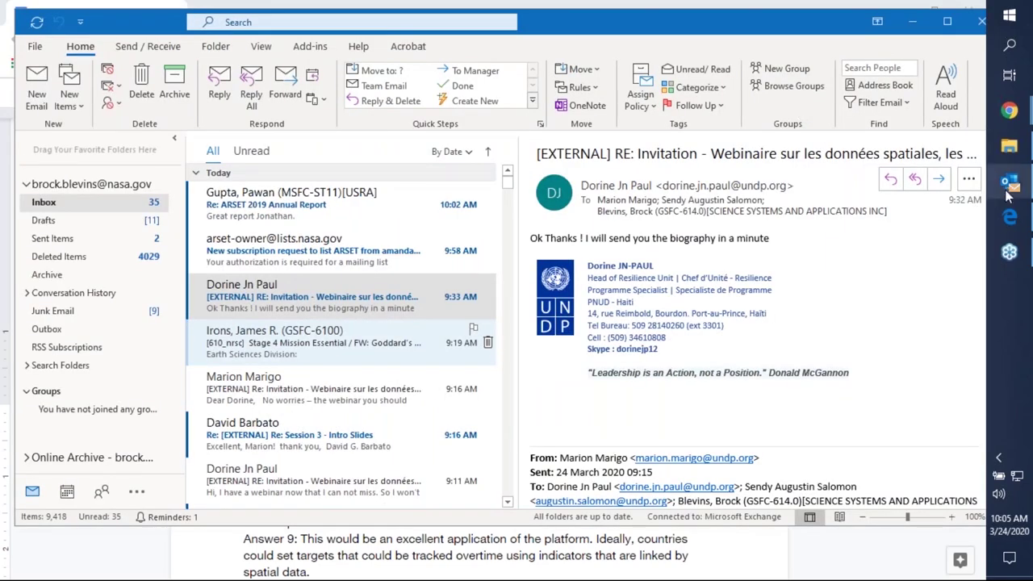
pyautogui.click(1009, 110)
pyautogui.click(879, 146)
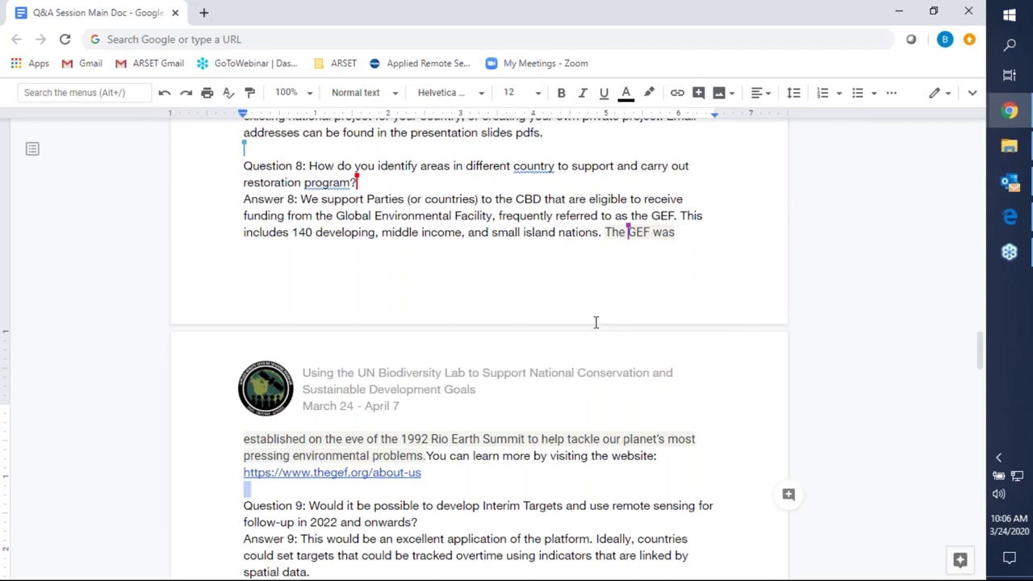
# Step: Read through the end of Answer 8 about the GEF, continuing to Question 9 and its answer on interim targets and remote sensing
pyautogui.click(722, 446)
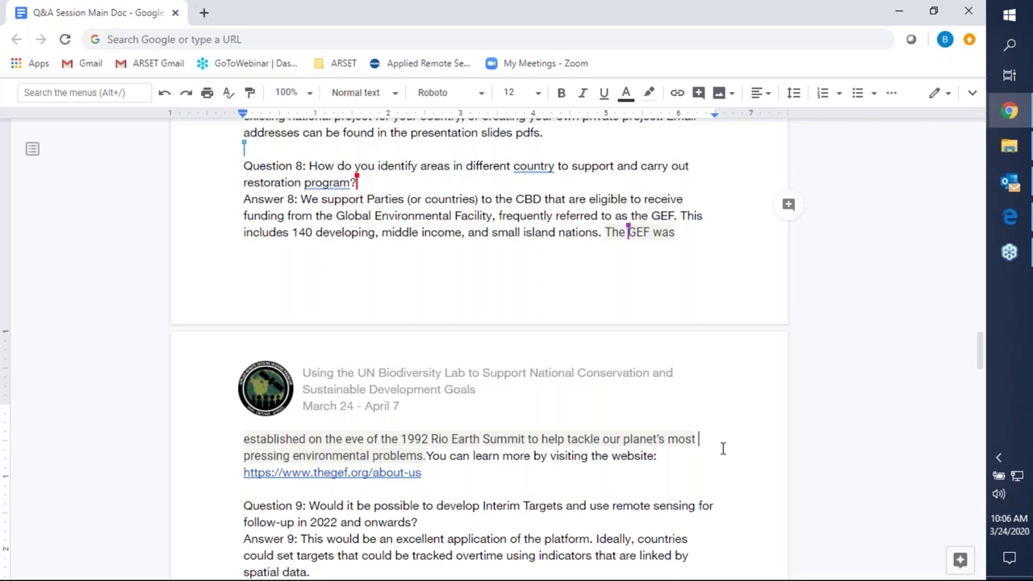
pyautogui.scroll(-1, 723, 449)
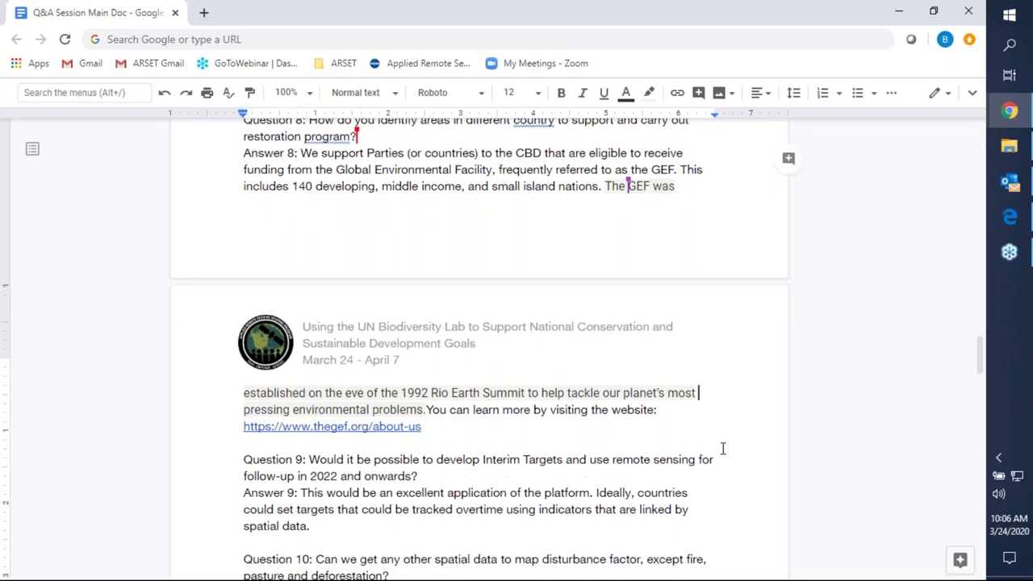
pyautogui.scroll(-2, 723, 449)
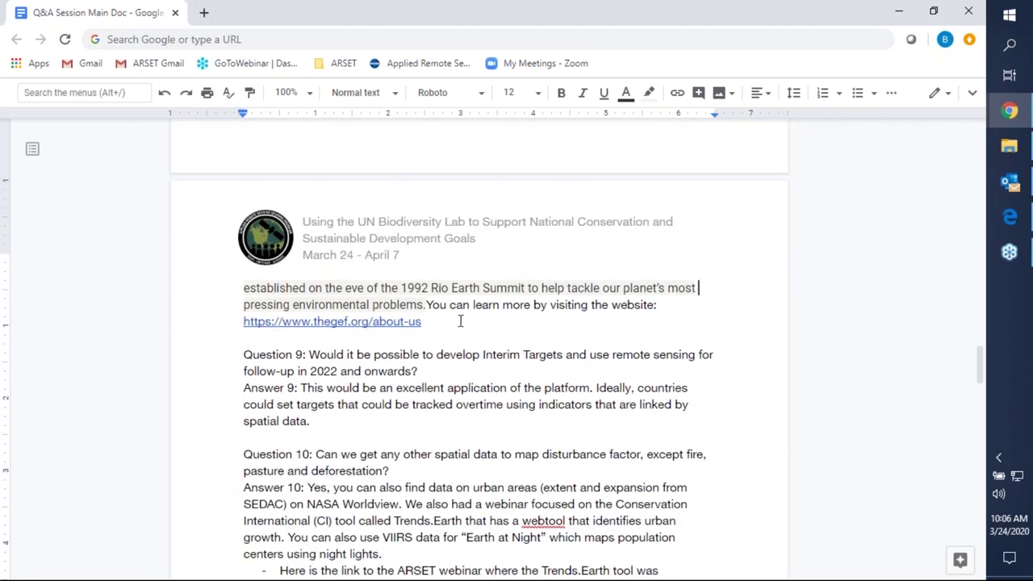
pyautogui.click(460, 321)
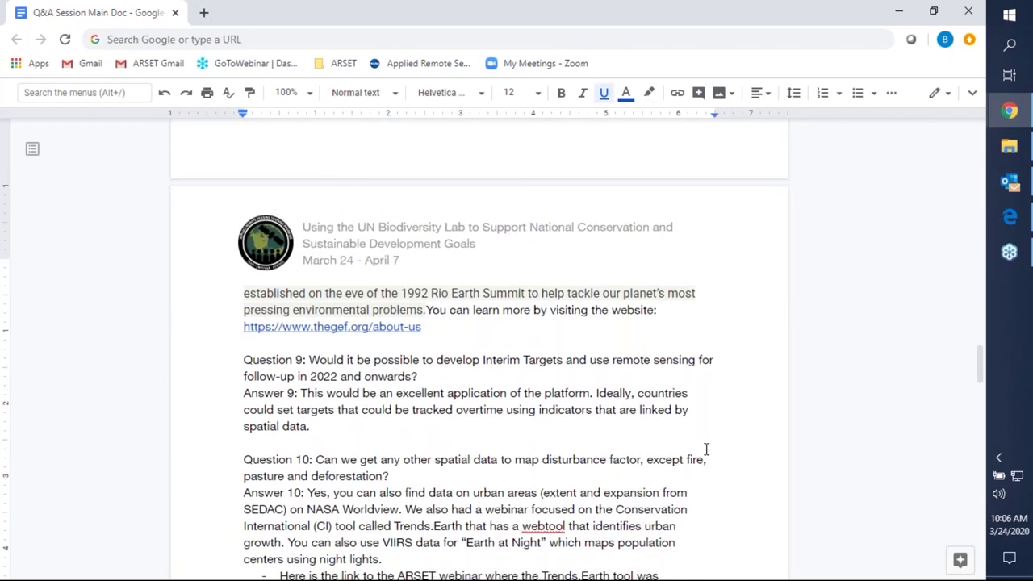
pyautogui.scroll(-1, 705, 449)
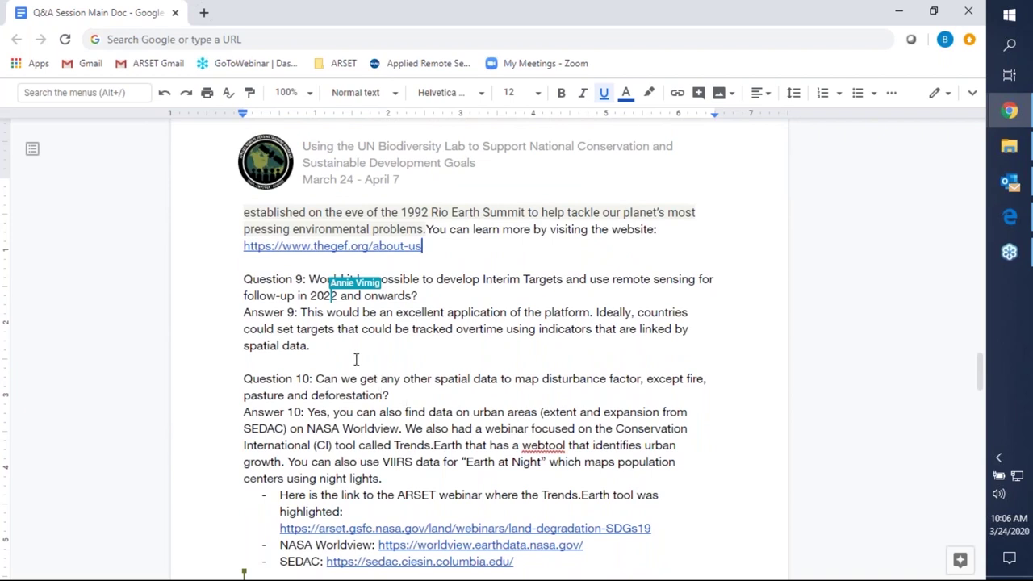
pyautogui.click(343, 348)
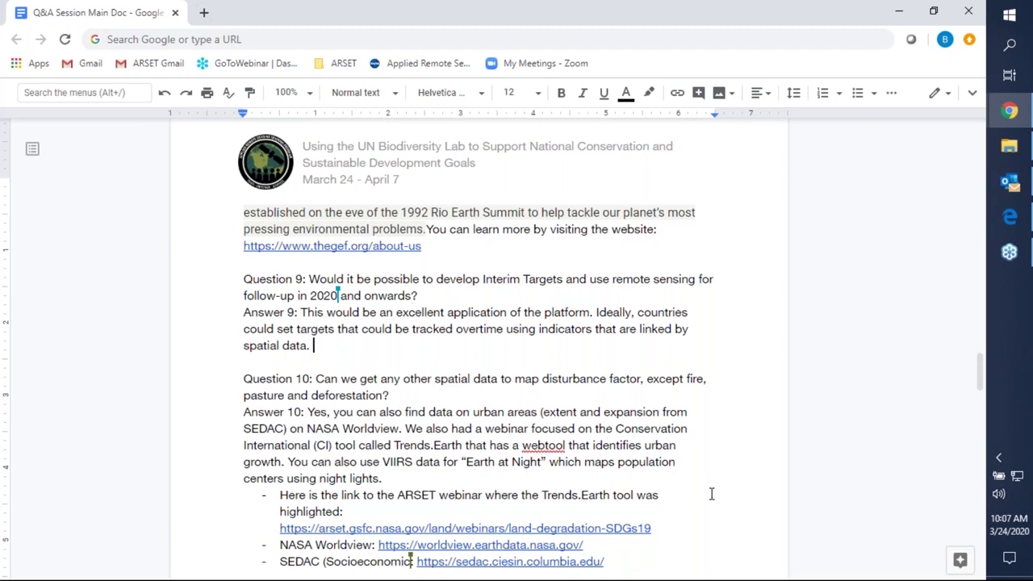
# Step: Close the parenthesis after "Socioeconomic" in Answer 10's SEDAC entry and highlight "Trends.Earth tool" in its webinar link entry
pyautogui.scroll(-3, 713, 496)
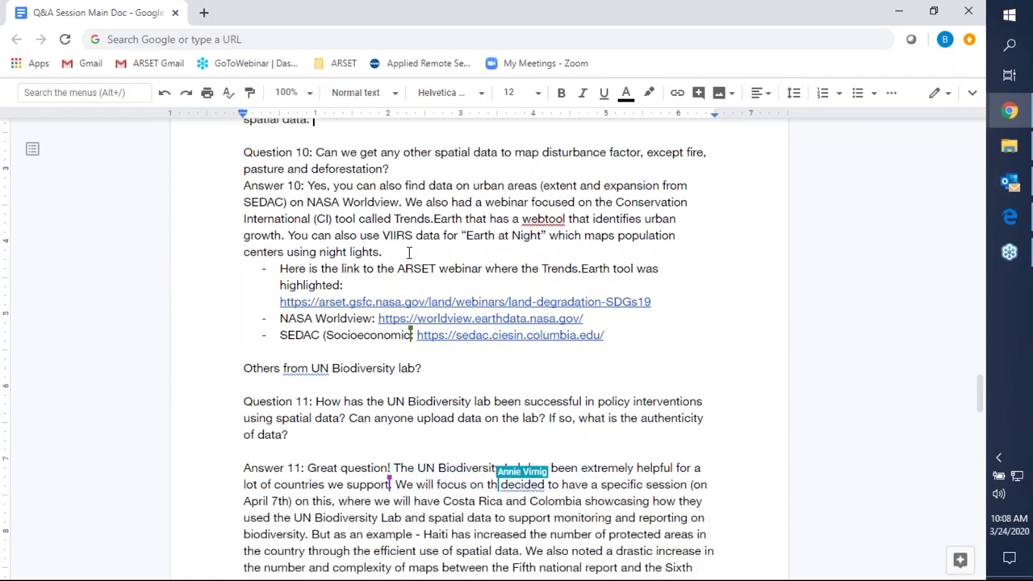
pyautogui.click(411, 339)
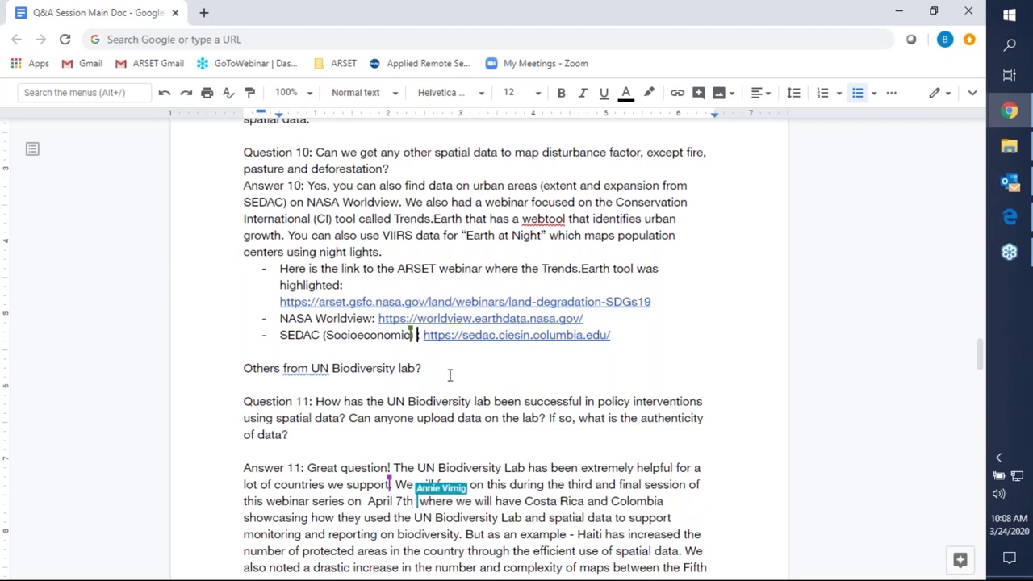
pyautogui.click(633, 334)
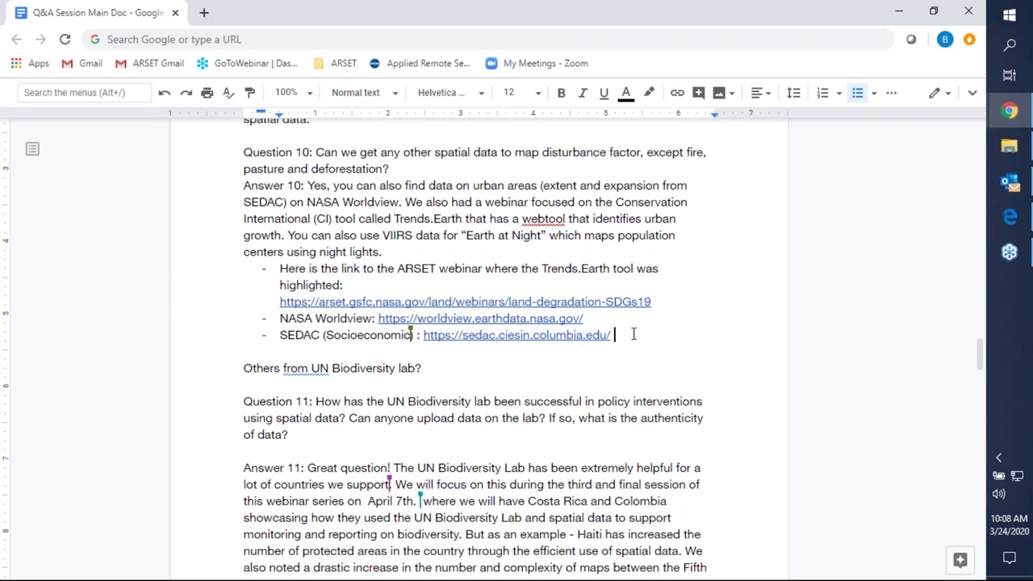
pyautogui.moveTo(542, 267); pyautogui.dragTo(631, 267)
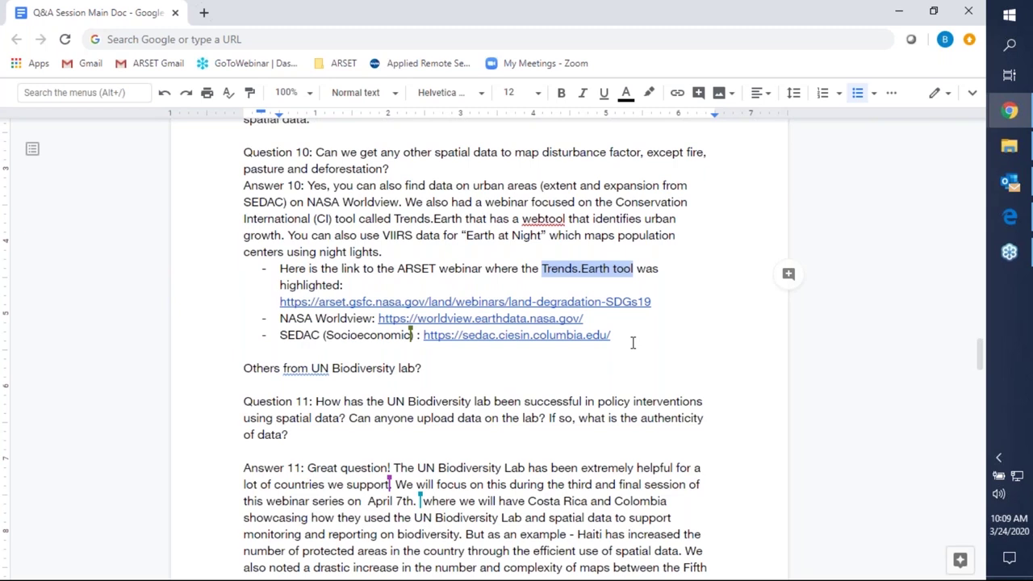
pyautogui.click(444, 364)
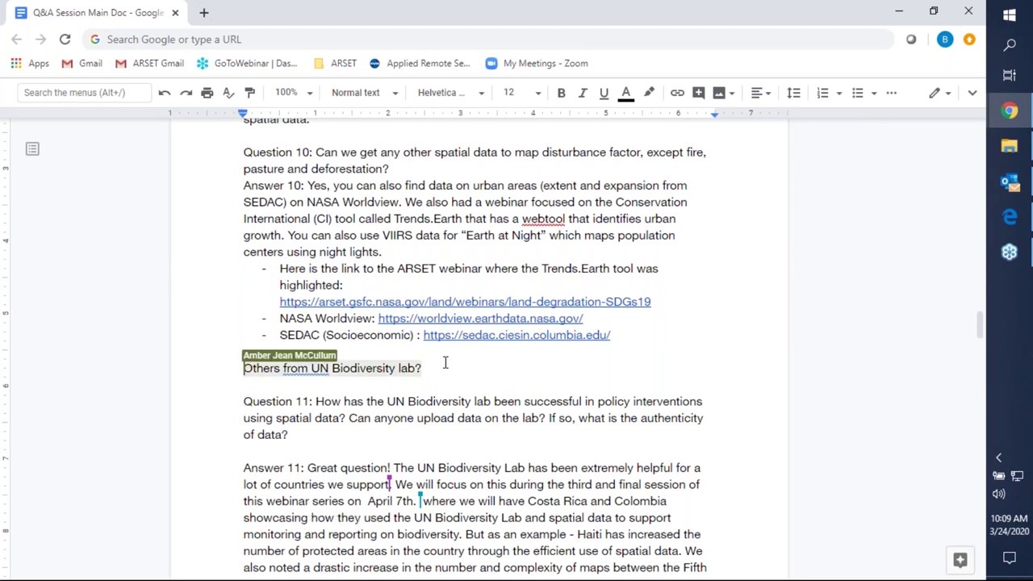
# Step: Remove the extra space before "April 7th" in the Answer 11 paragraph
pyautogui.scroll(-5, 444, 363)
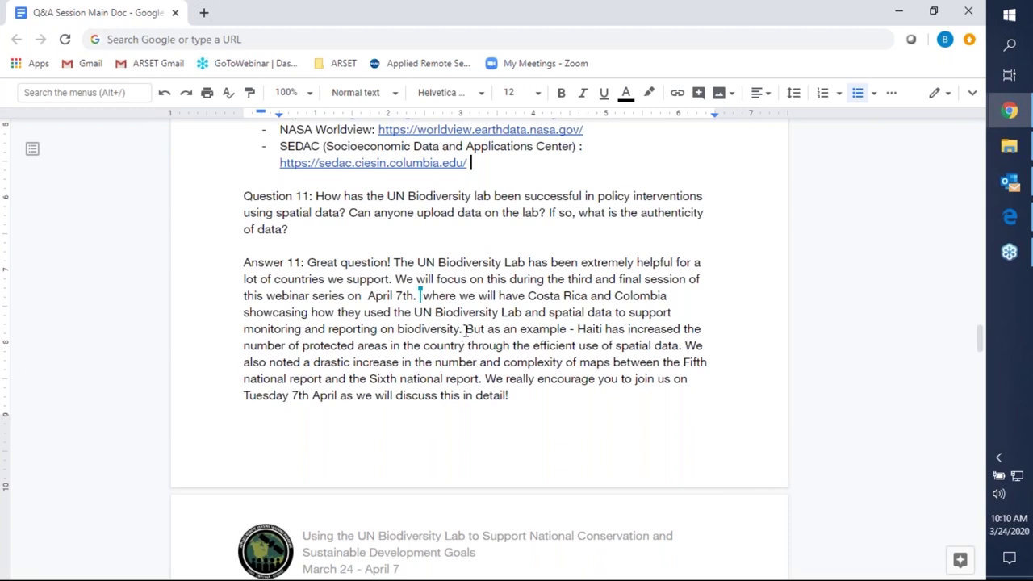
pyautogui.click(368, 295)
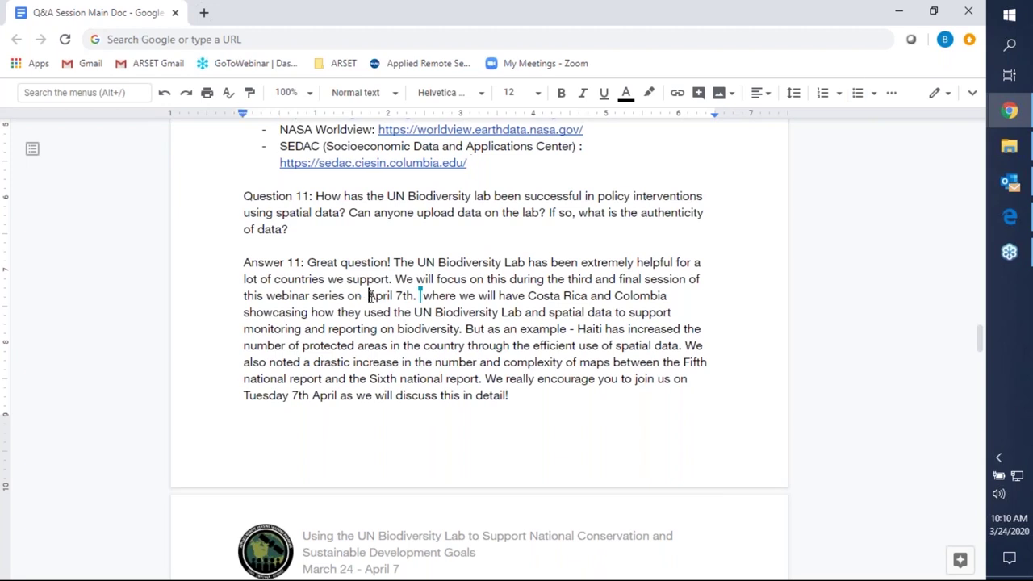
pyautogui.press('BackSpace')
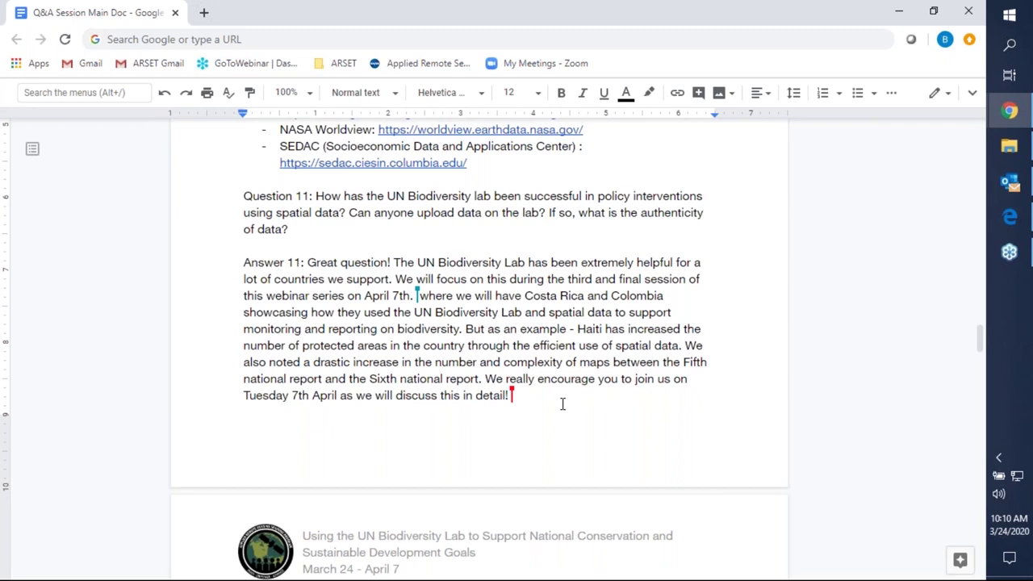
# Step: Add "A lot of what we see is on reporting, post 2020, countries will be designing policy plans" to the end of Answer 11
pyautogui.write('A lotof what we se')
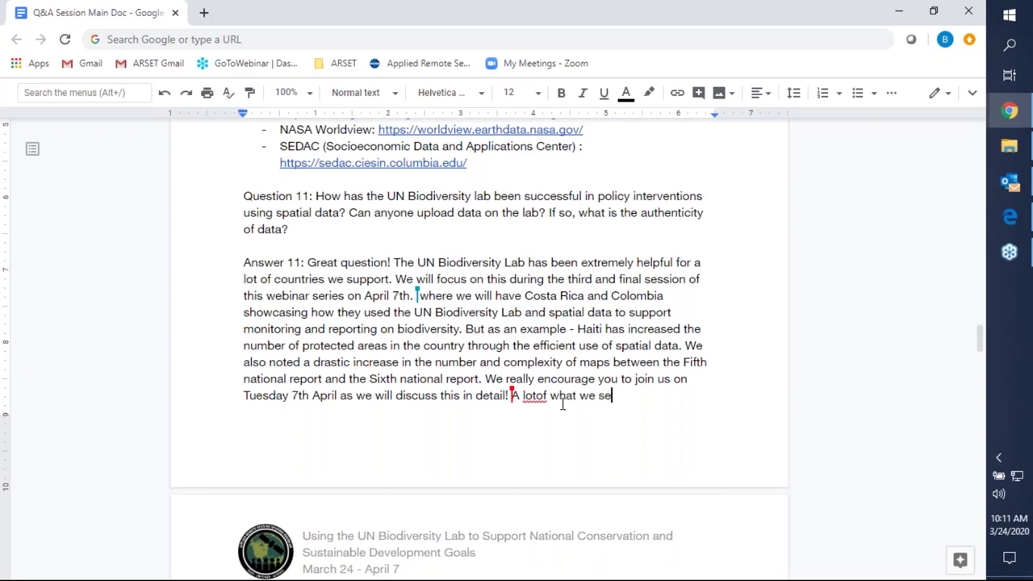
pyautogui.write('e is on reporting, ')
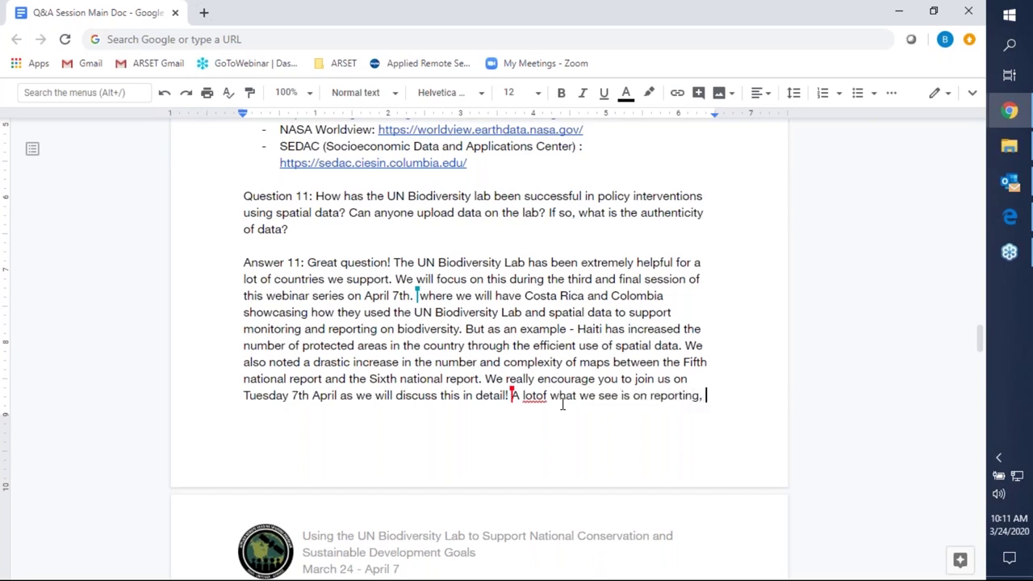
pyautogui.write('post 2020')
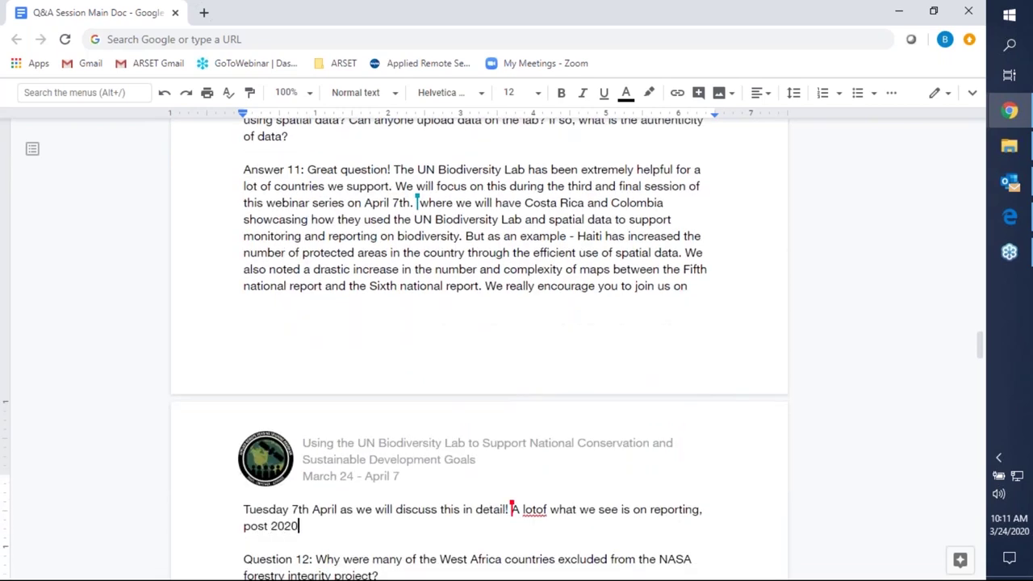
pyautogui.write(', v')
pyautogui.write('u')
pyautogui.press('BackSpace')
pyautogui.press('BackSpace')
pyautogui.write('countries will be ')
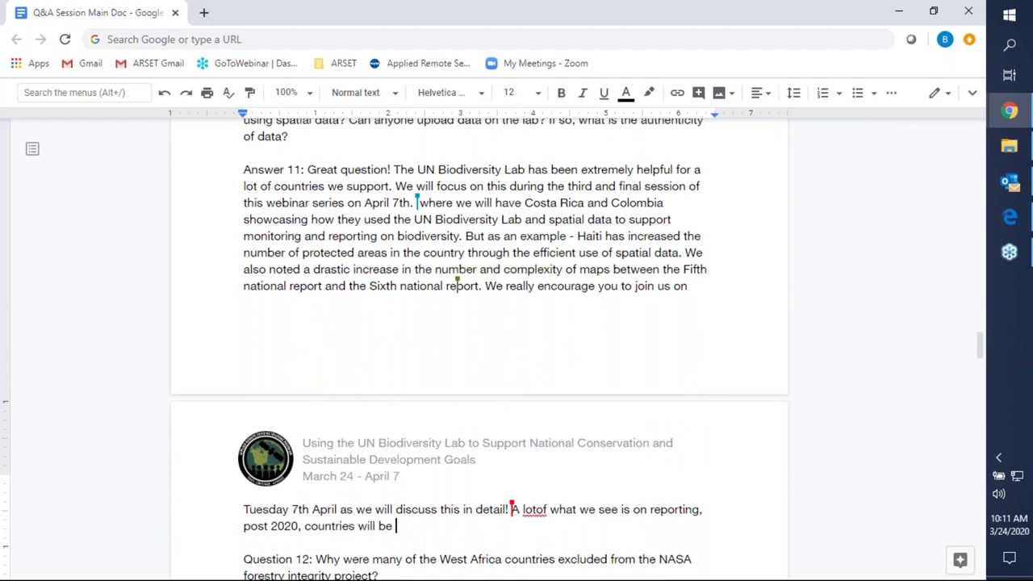
pyautogui.write('designing policy ')
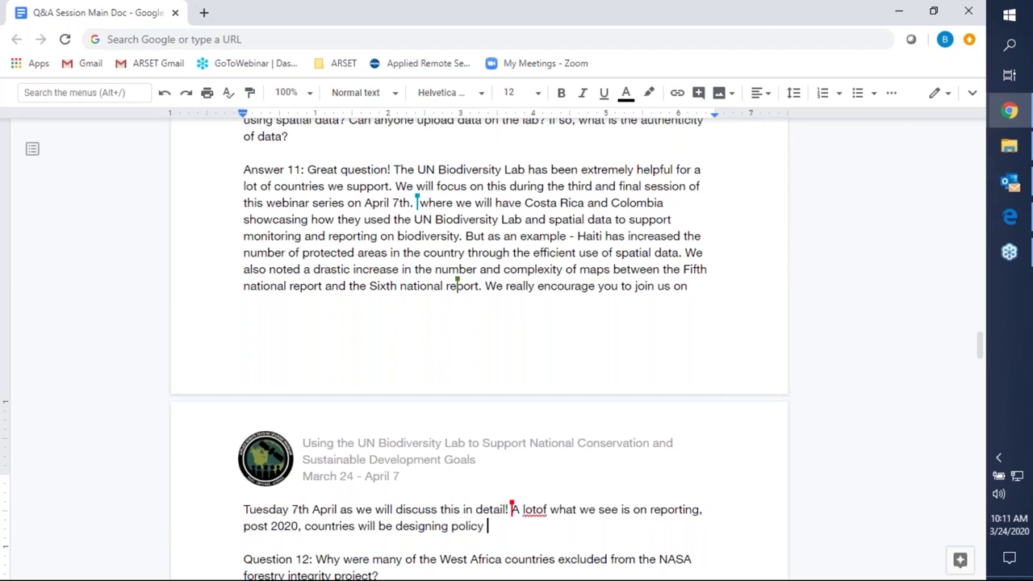
pyautogui.write('plans ')
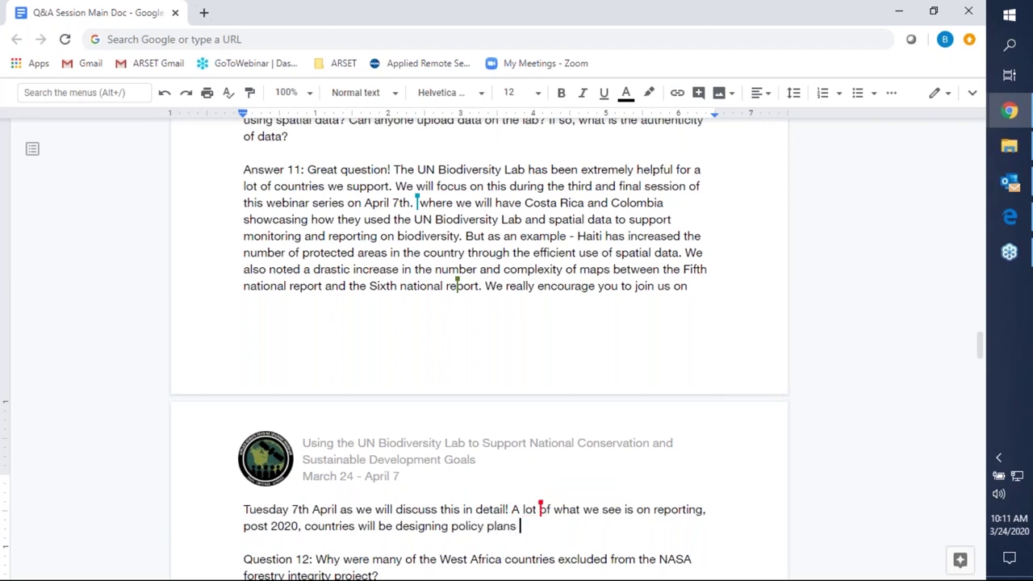
# Step: Finish the added Answer 11 sentence with "to begin the implementation phase.", correcting the spelling of "implementation"
pyautogui.write('to begin the in')
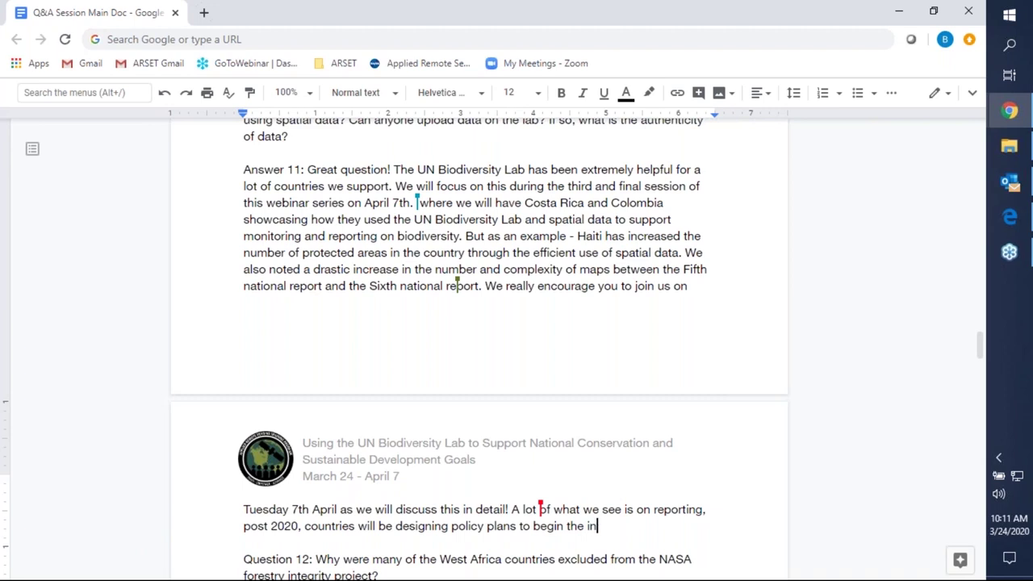
pyautogui.press('BackSpace')
pyautogui.press('BackSpace')
pyautogui.write('impl')
pyautogui.write('amet')
pyautogui.write('a')
pyautogui.write('ti')
pyautogui.press('BackSpace')
pyautogui.press('BackSpace')
pyautogui.press('BackSpace')
pyautogui.press('BackSpace')
pyautogui.press('BackSpace')
pyautogui.press('BackSpace')
pyautogui.press('BackSpace')
pyautogui.write('imentation')
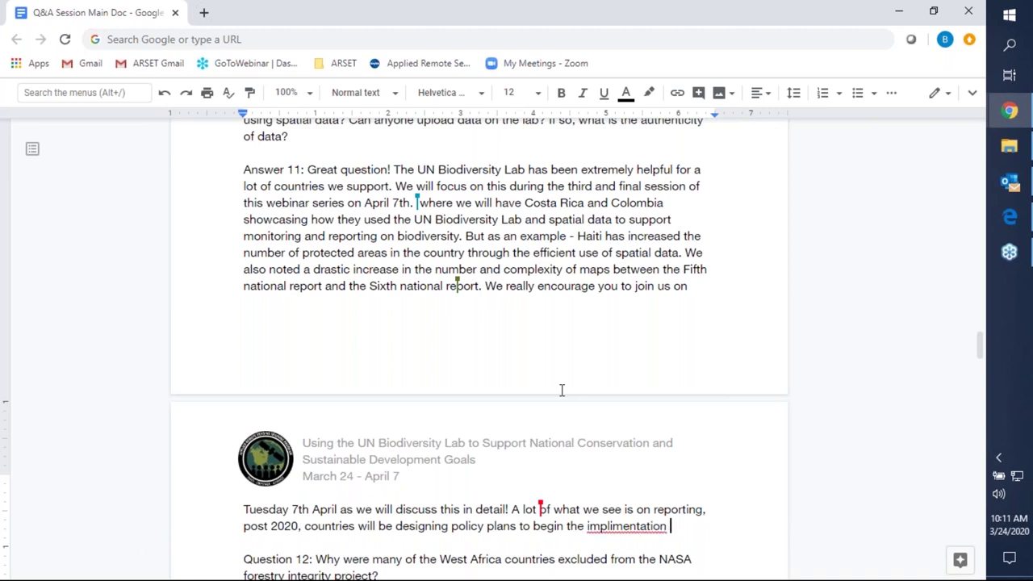
pyautogui.scroll(1, 742, 283)
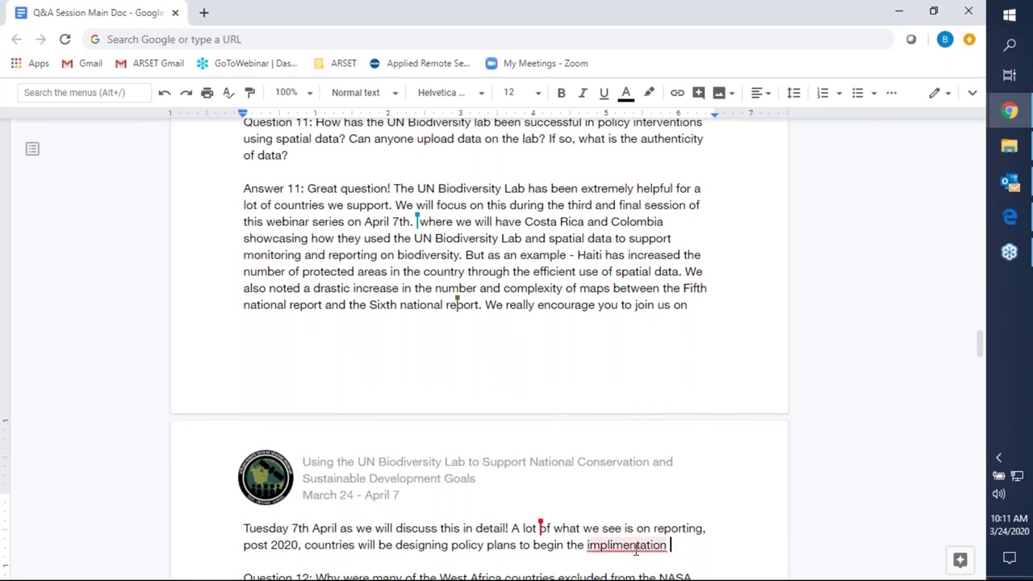
pyautogui.rightClick(635, 545)
pyautogui.click(701, 384)
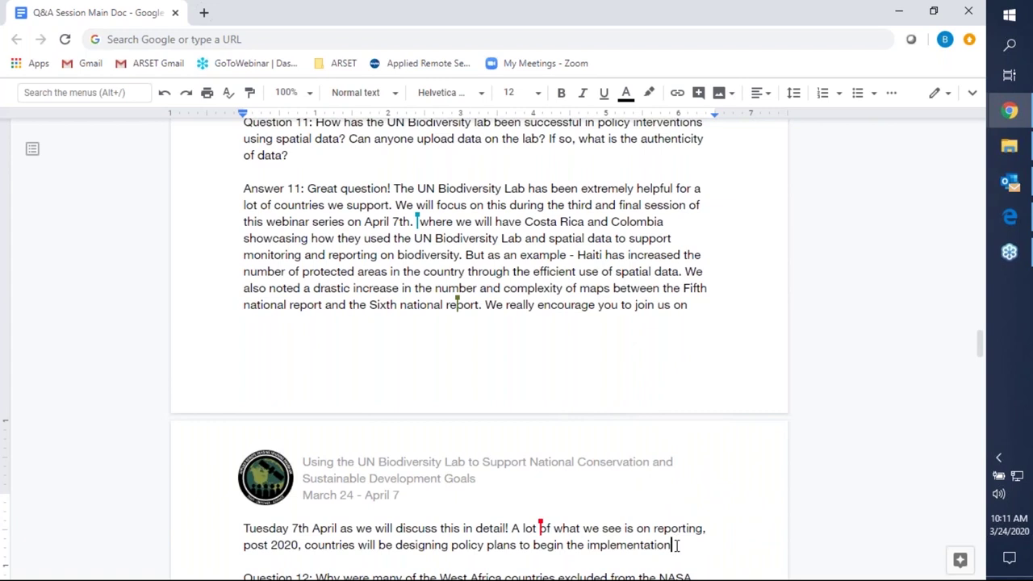
pyautogui.write('phase.')
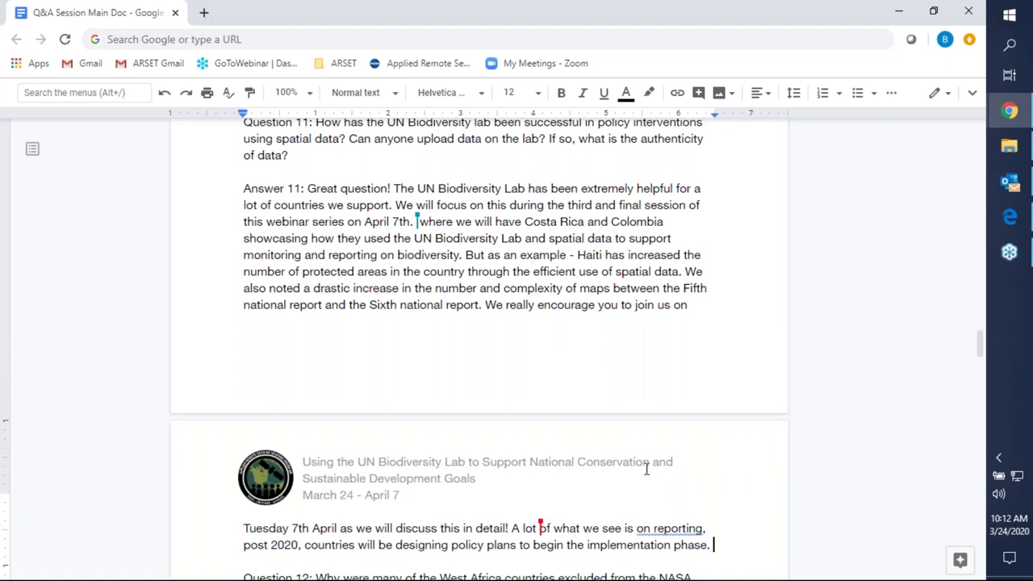
# Step: Split the added Answer 11 text into two sentences by ending the first with a period after "reporting" and capitalizing "Post 2020"
pyautogui.click(251, 545)
pyautogui.press('BackSpace')
pyautogui.write('P')
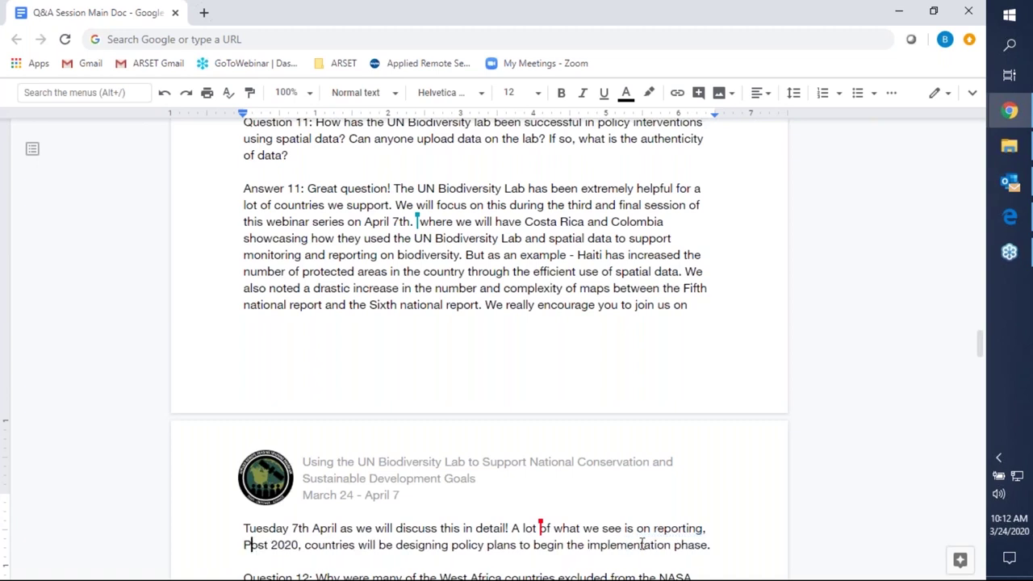
pyautogui.press('Left')
pyautogui.press('BackSpace')
pyautogui.press('BackSpace')
pyautogui.write('.')
# Step: Replace the period after "April 7th" in Answer 11 with a comma so the sentence continues with ", where"
pyautogui.scroll(-2, 686, 514)
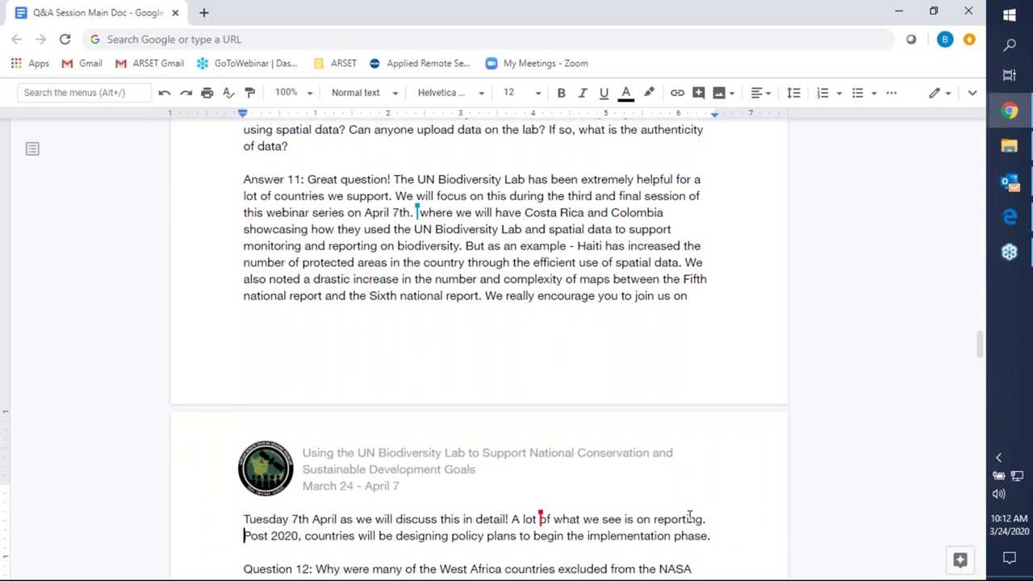
pyautogui.scroll(-1, 691, 517)
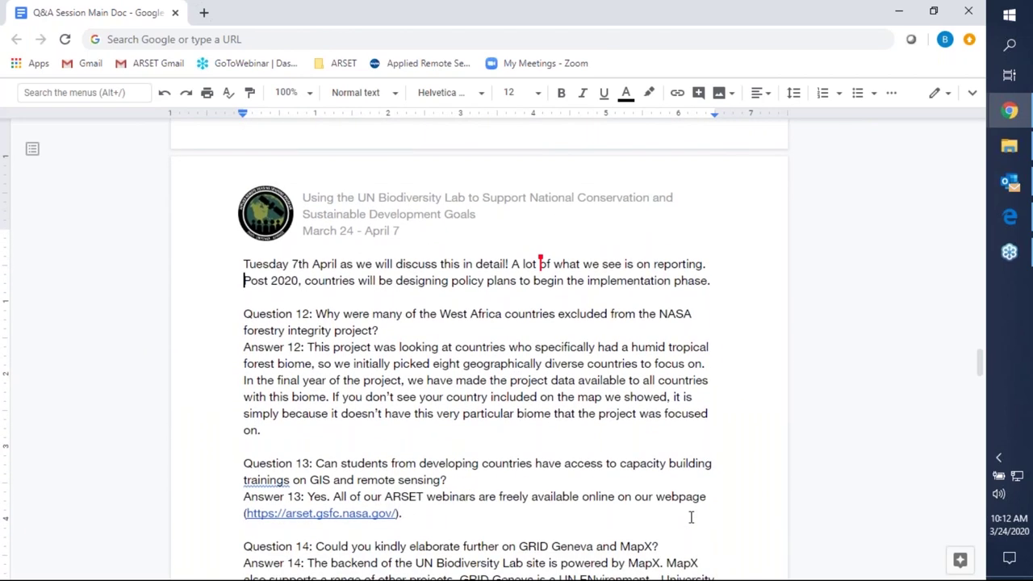
pyautogui.scroll(3, 690, 517)
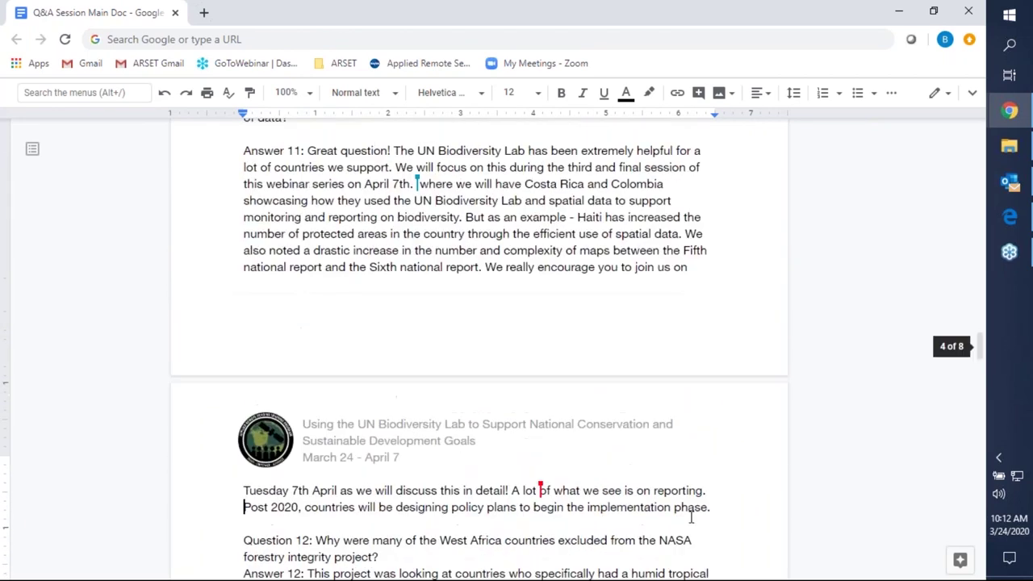
pyautogui.scroll(-1, 662, 414)
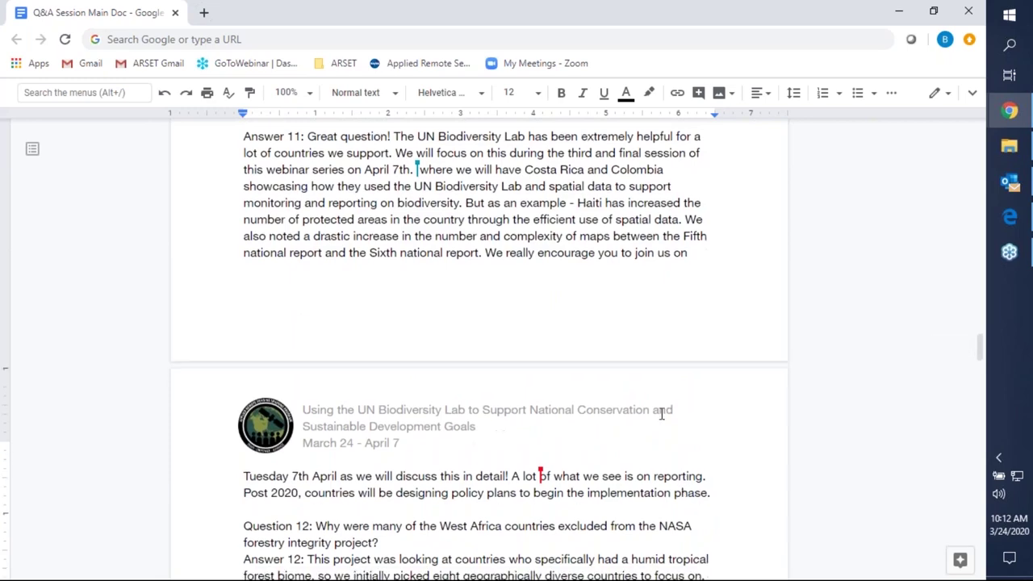
pyautogui.scroll(1, 530, 368)
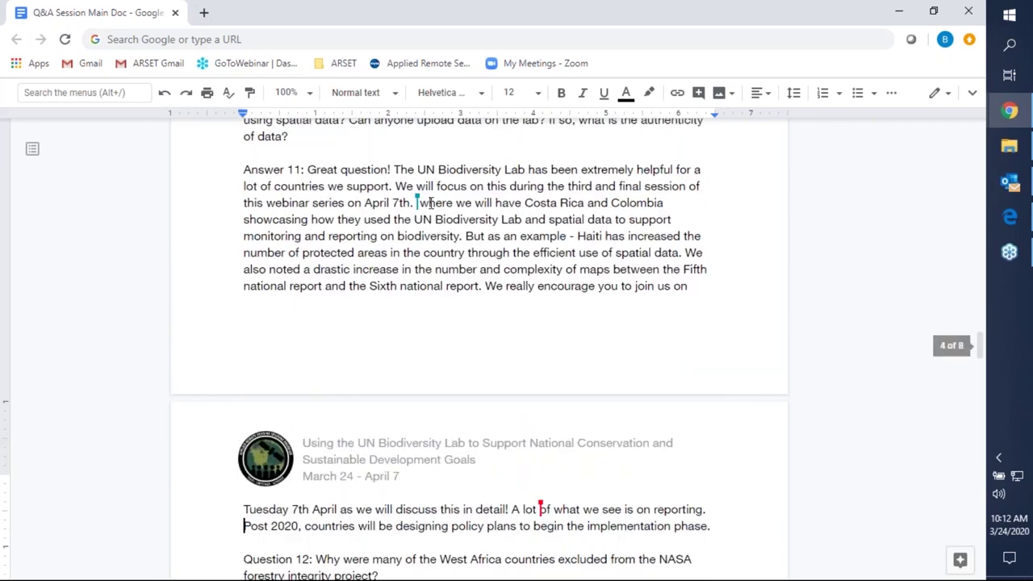
pyautogui.click(428, 202)
pyautogui.press('BackSpace')
pyautogui.press('Delete')
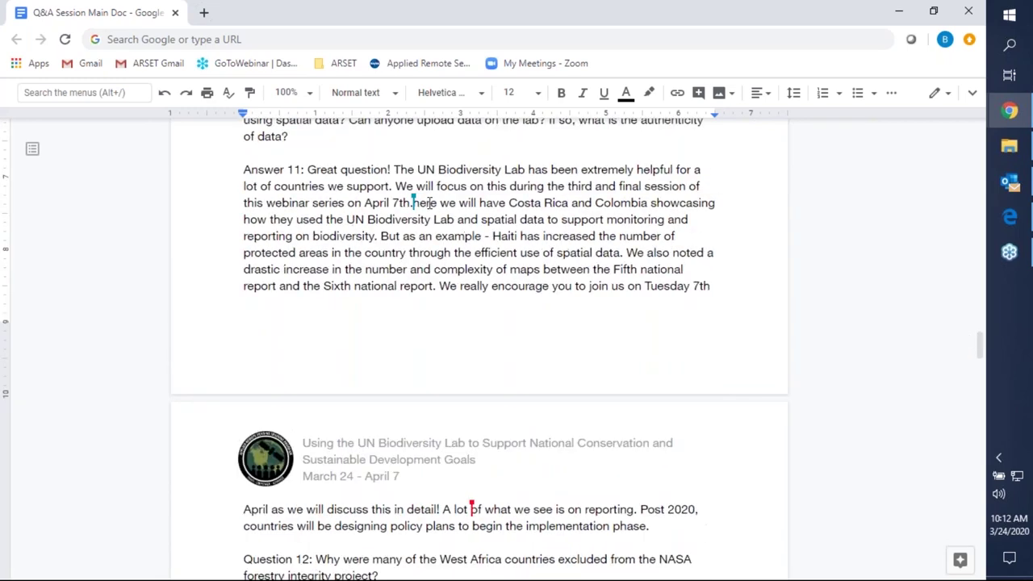
pyautogui.press('BackSpace')
pyautogui.write(', w')
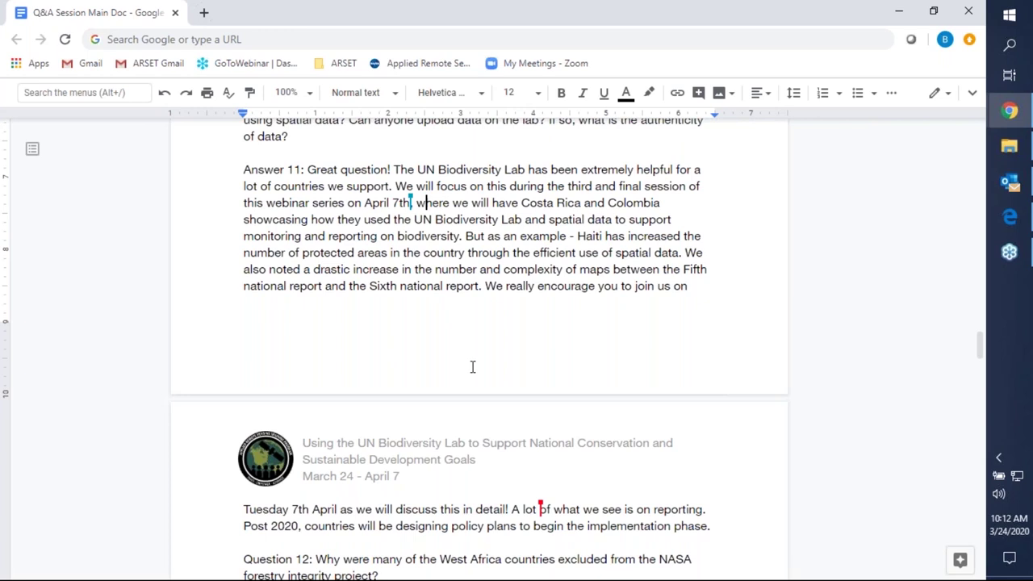
# Step: Add a paragraph after Answer 11 reading "UNDP controls the data on the public side of the site. The Scientific advisory team manages this."
pyautogui.scroll(1, 473, 367)
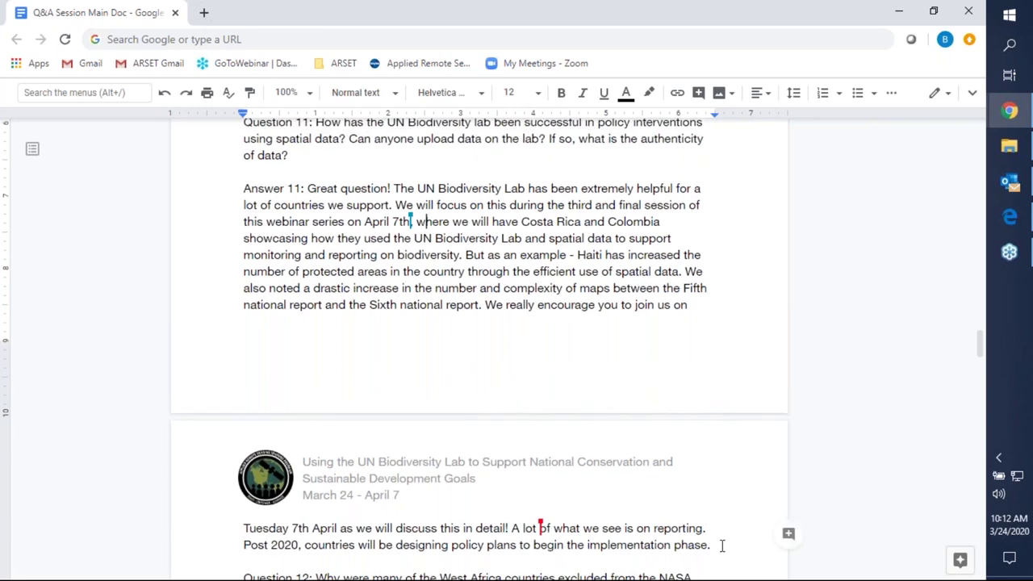
pyautogui.click(726, 544)
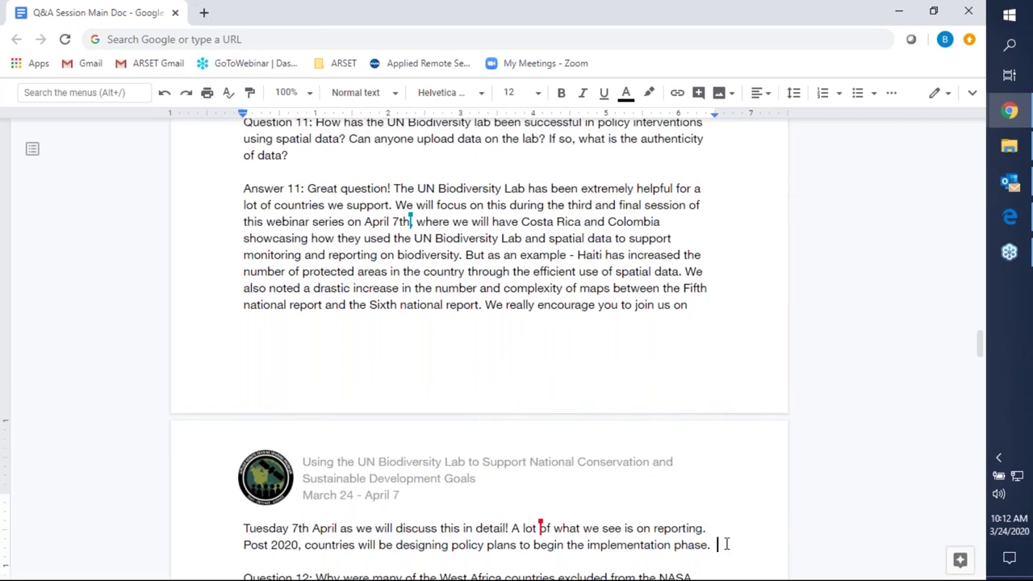
pyautogui.press('Return')
pyautogui.press('Return')
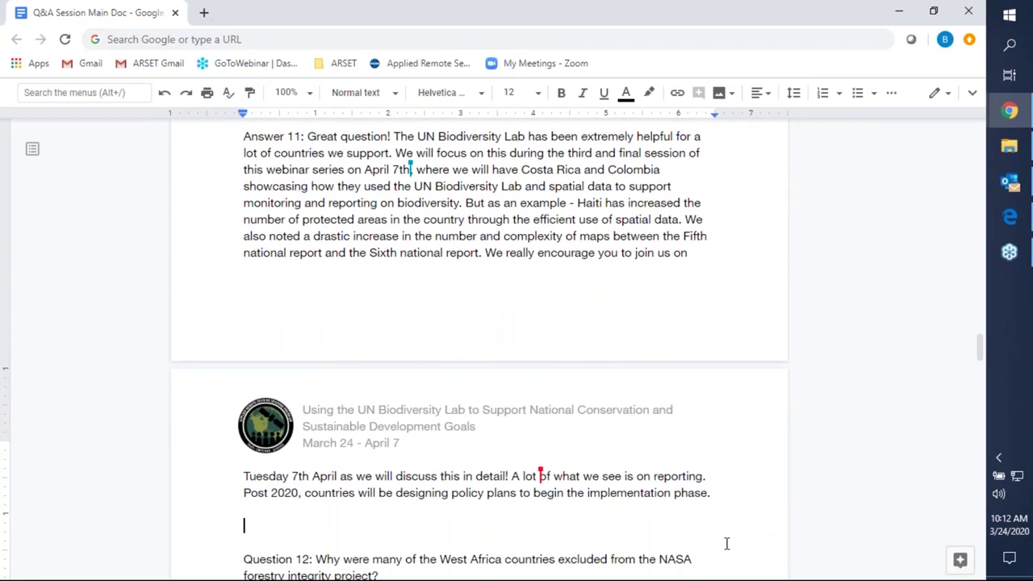
pyautogui.write('UNDP')
pyautogui.write('controls the')
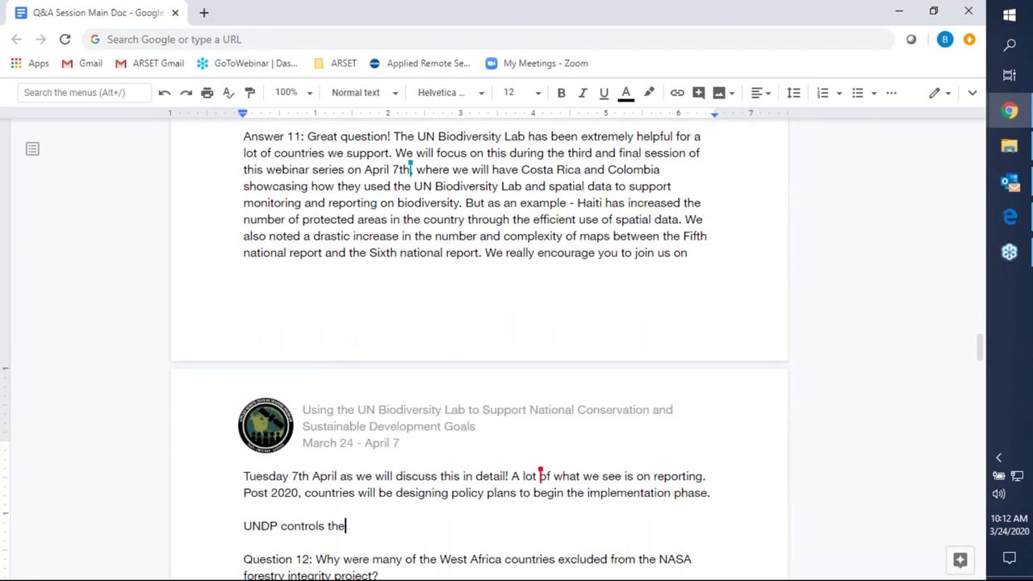
pyautogui.write(' data on the public s')
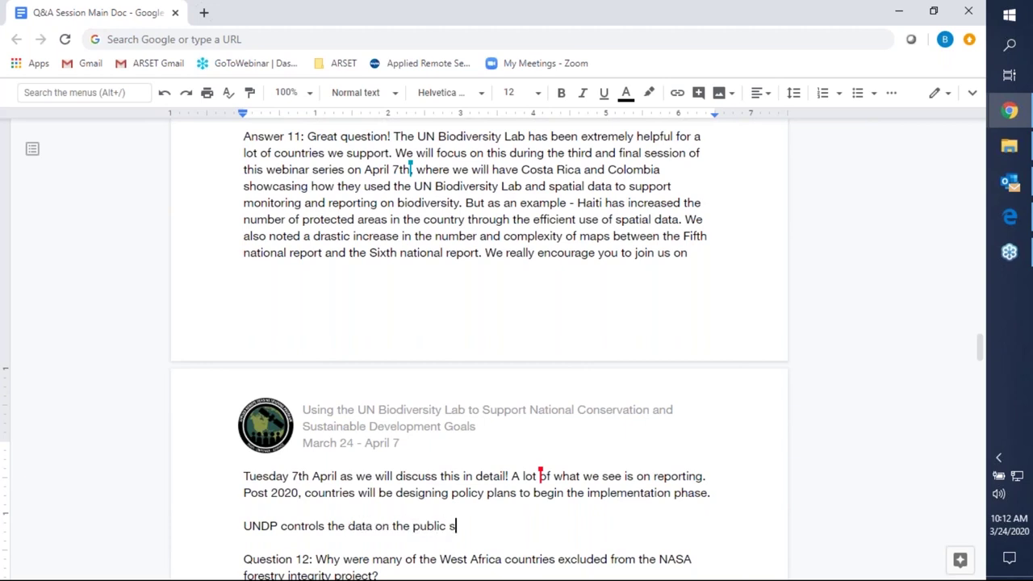
pyautogui.write('ide of the site. The Sc')
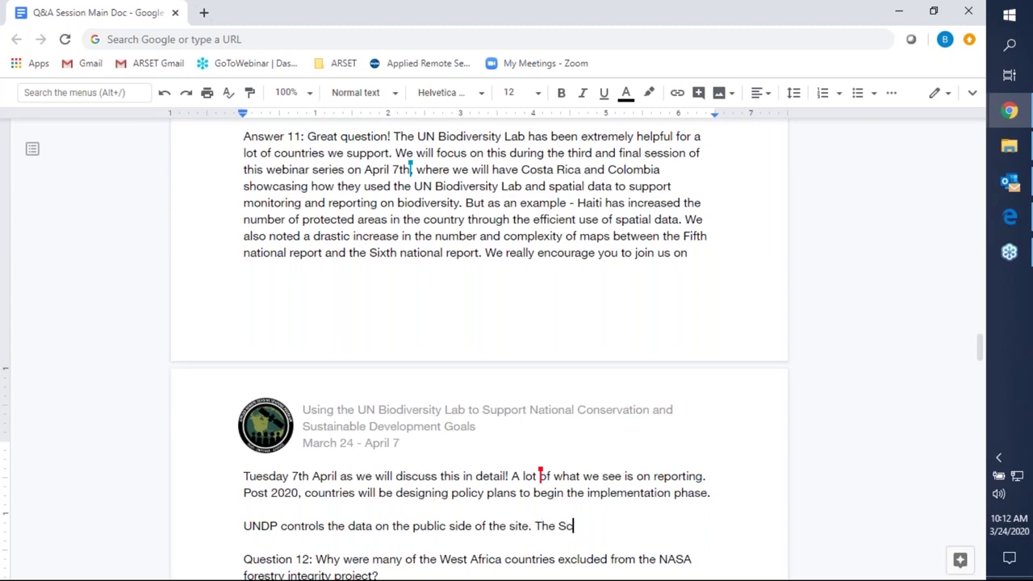
pyautogui.write('ientific advids')
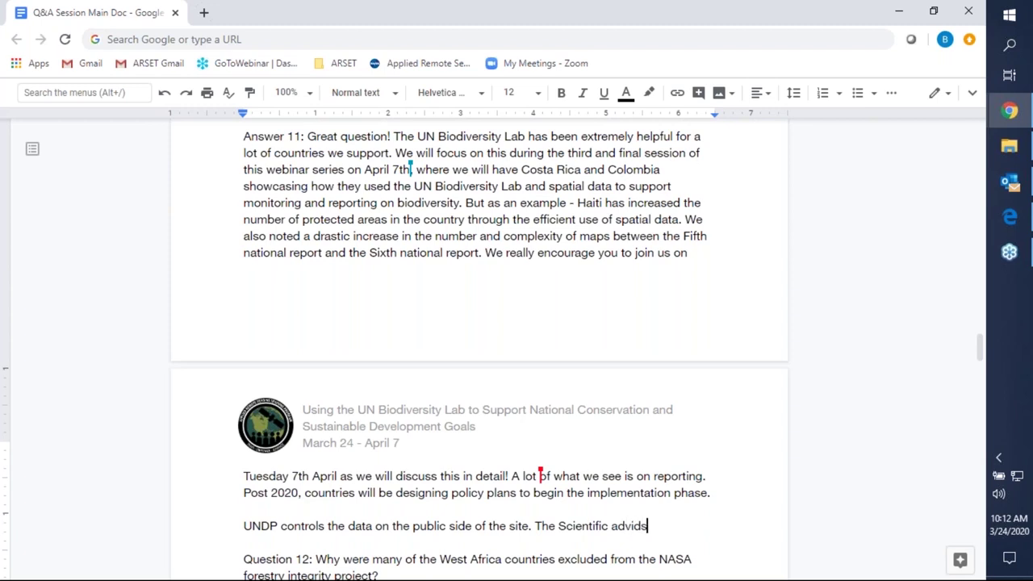
pyautogui.write('ory team manages this.')
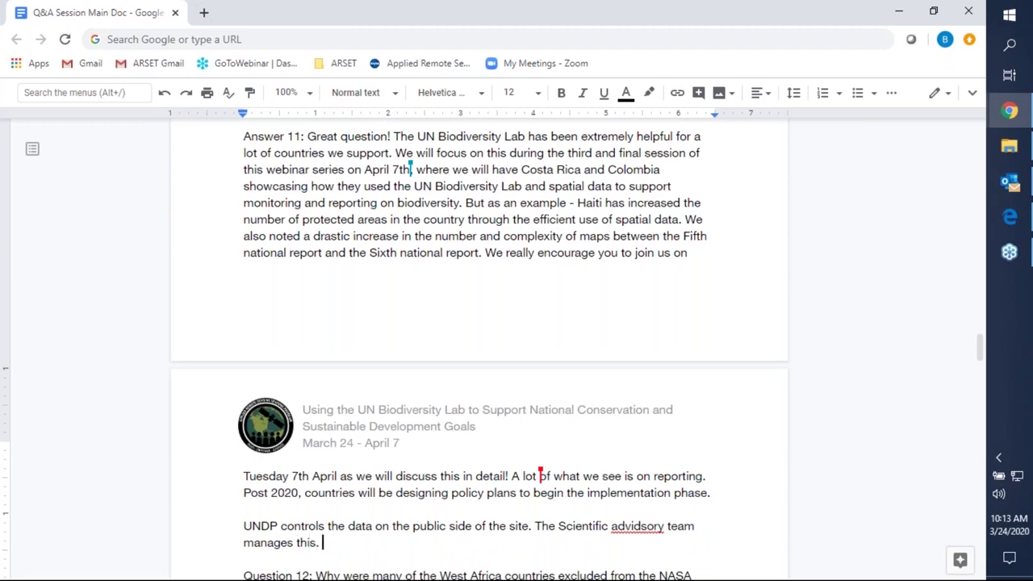
pyautogui.rightClick(652, 525)
pyautogui.click(687, 362)
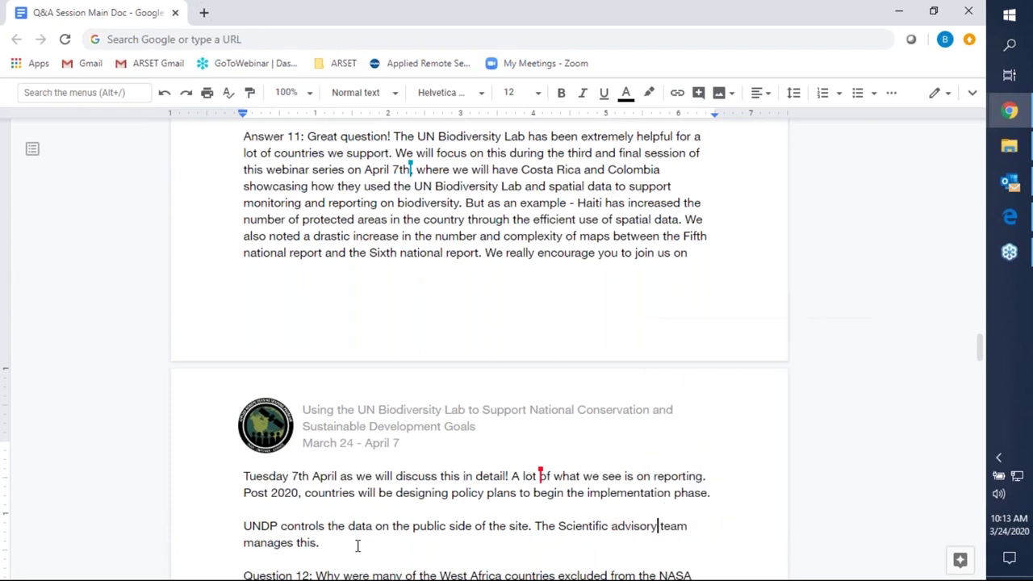
# Step: Append "The private national projects have a review process to decide what is uploaded." to the new UNDP paragraph
pyautogui.click(362, 545)
pyautogui.write('The private national pro')
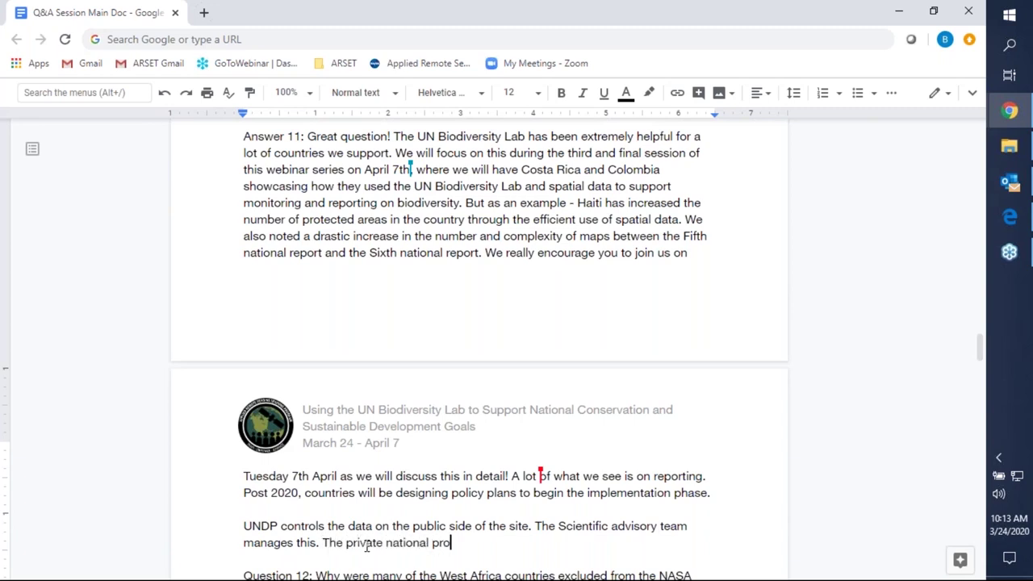
pyautogui.write('jects have a revie')
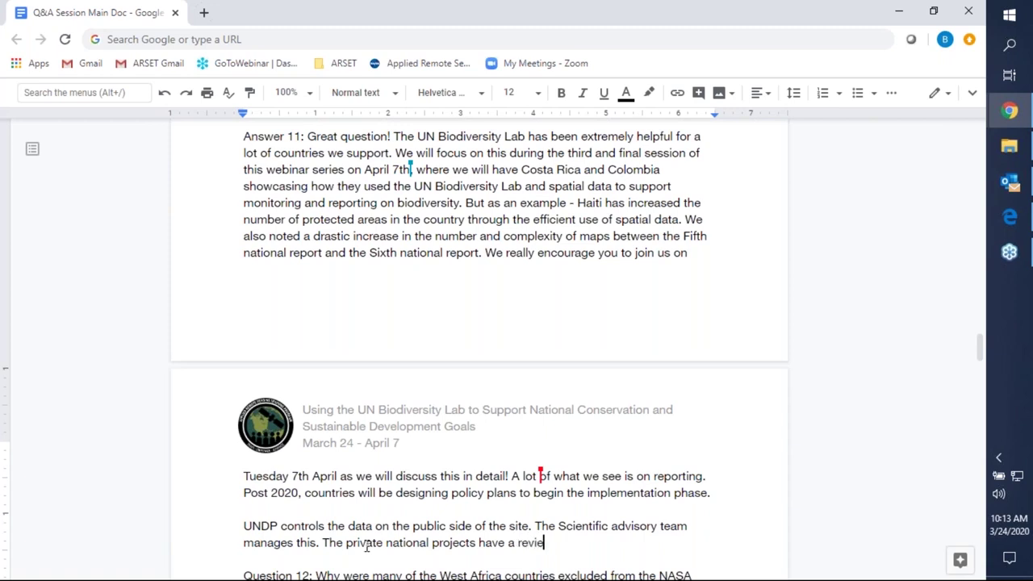
pyautogui.write('w process to deci')
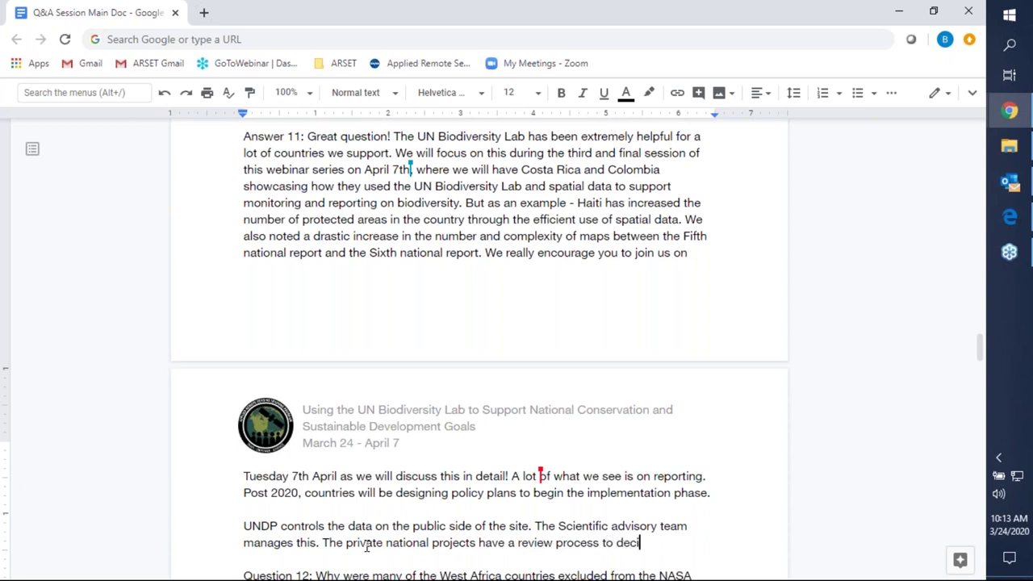
pyautogui.write('de the')
pyautogui.press('BackSpace')
pyautogui.press('BackSpace')
pyautogui.press('BackSpace')
pyautogui.write('what is i')
pyautogui.press('BackSpace')
pyautogui.write('uploaded.')
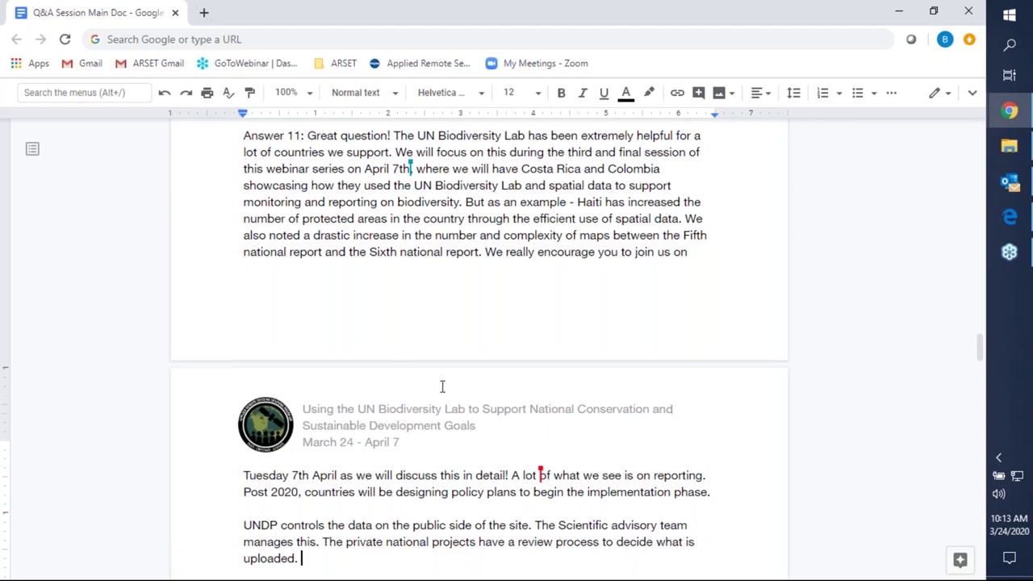
# Step: Add "Most recordings have been uploaded to our YouTube Playlist" to the end of Answer 13, after the webpage link
pyautogui.scroll(-2, 436, 380)
pyautogui.scroll(-3, 457, 406)
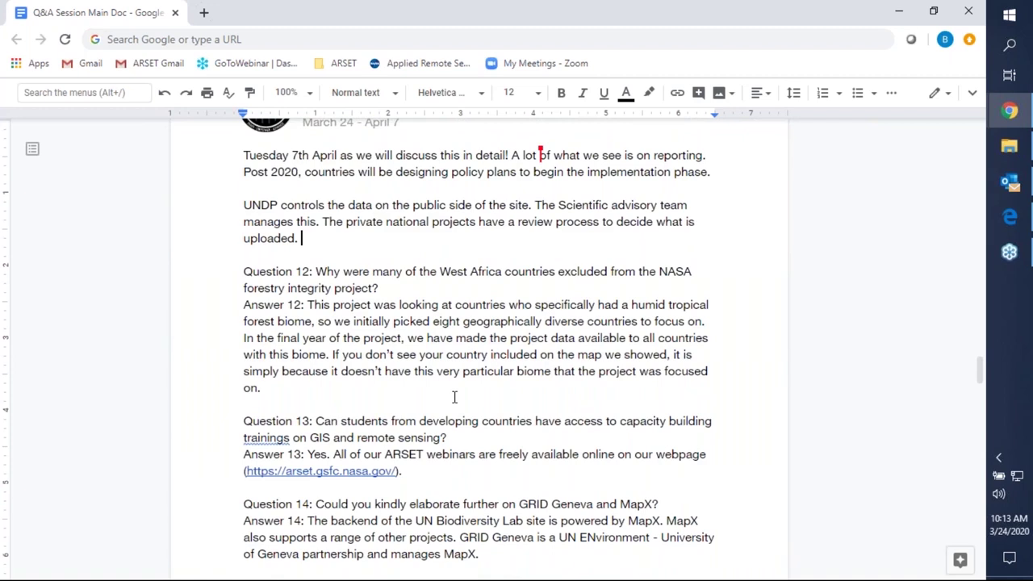
pyautogui.click(292, 387)
pyautogui.scroll(-3, 283, 391)
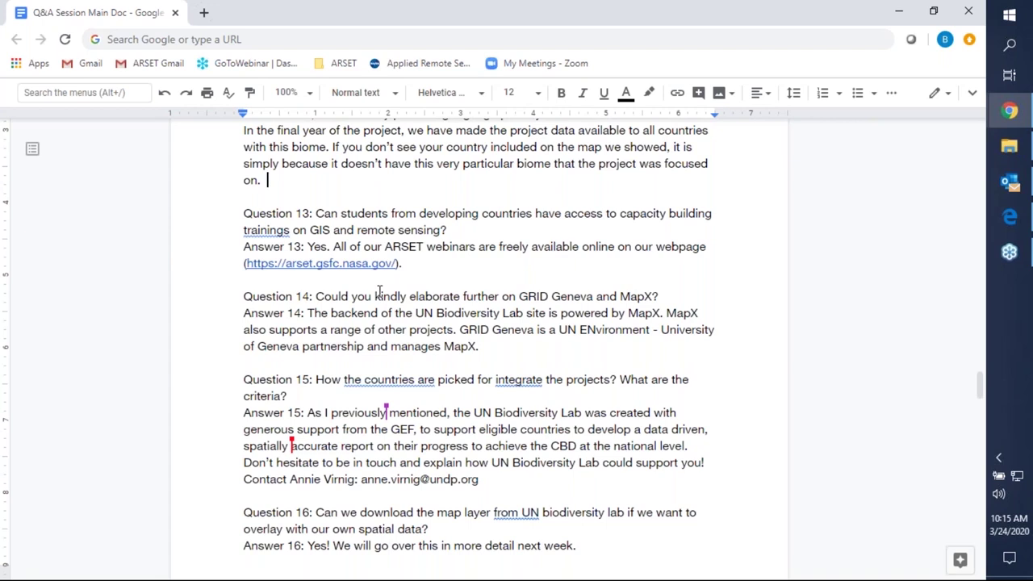
pyautogui.click(430, 267)
pyautogui.write('Most recordinfg')
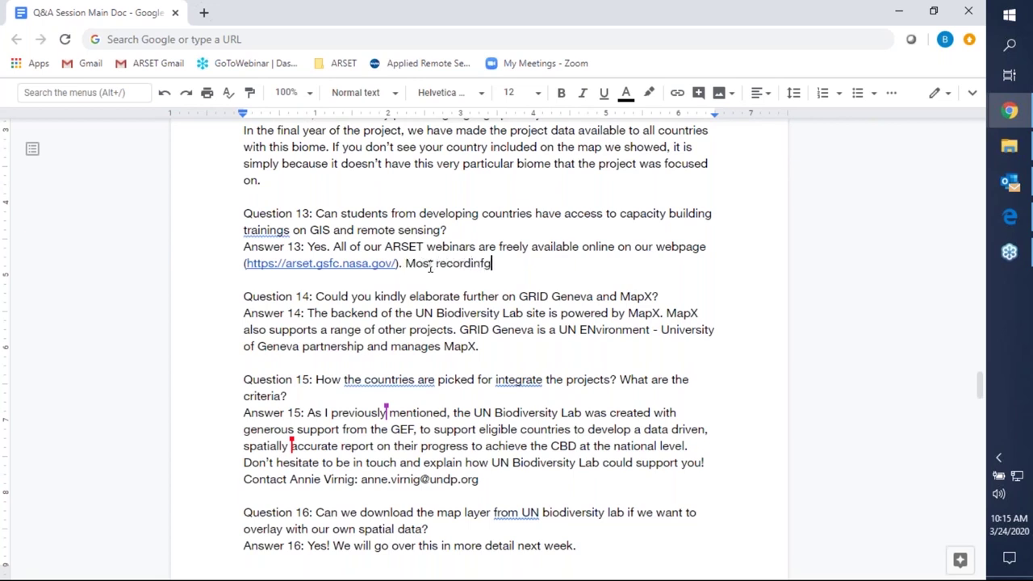
pyautogui.press('BackSpace')
pyautogui.write('gs have bee')
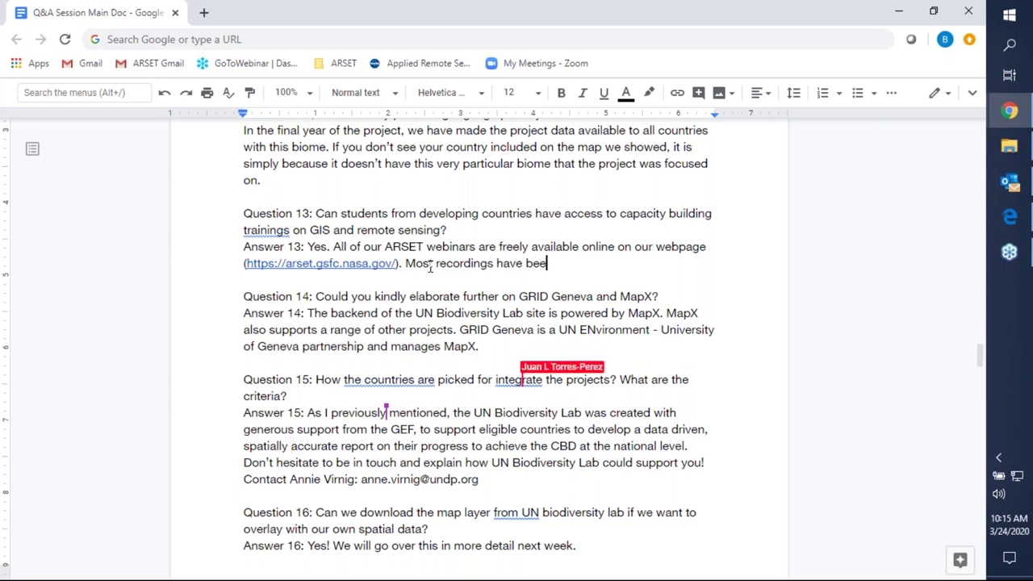
pyautogui.write('n uplo')
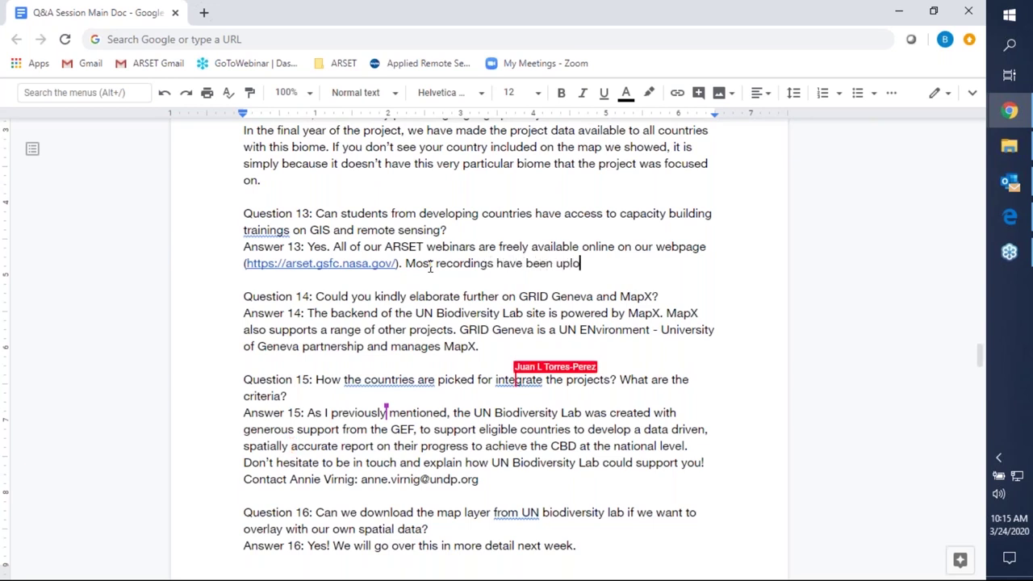
pyautogui.write('aded to our ')
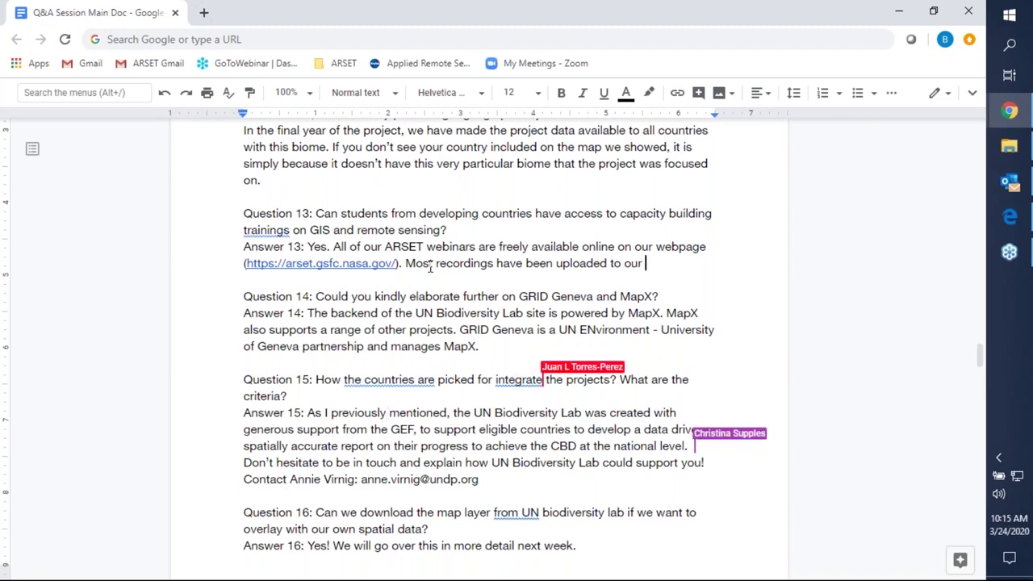
pyautogui.write('Y')
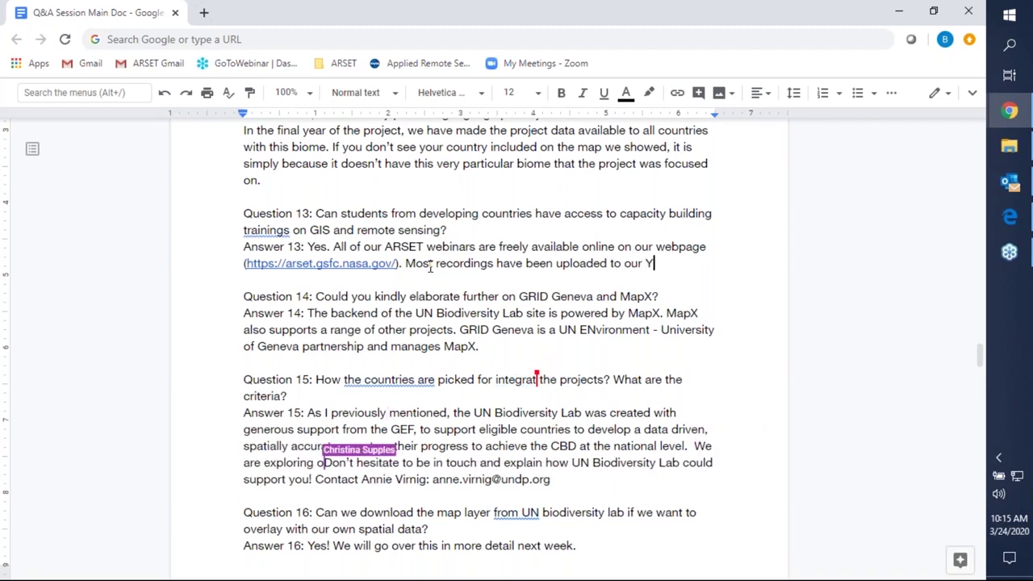
pyautogui.write('ouT')
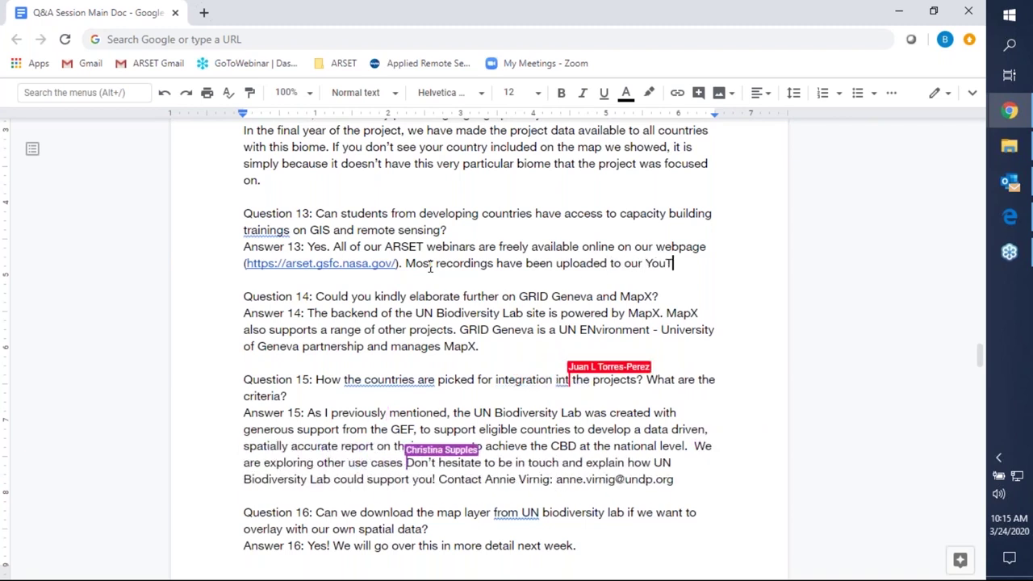
pyautogui.write('ube ')
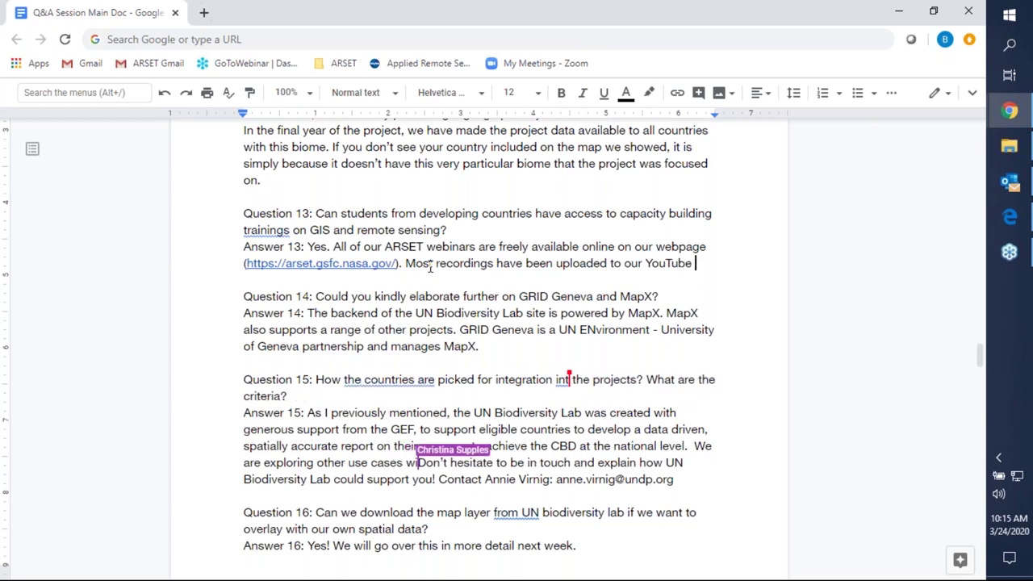
pyautogui.write('Pla')
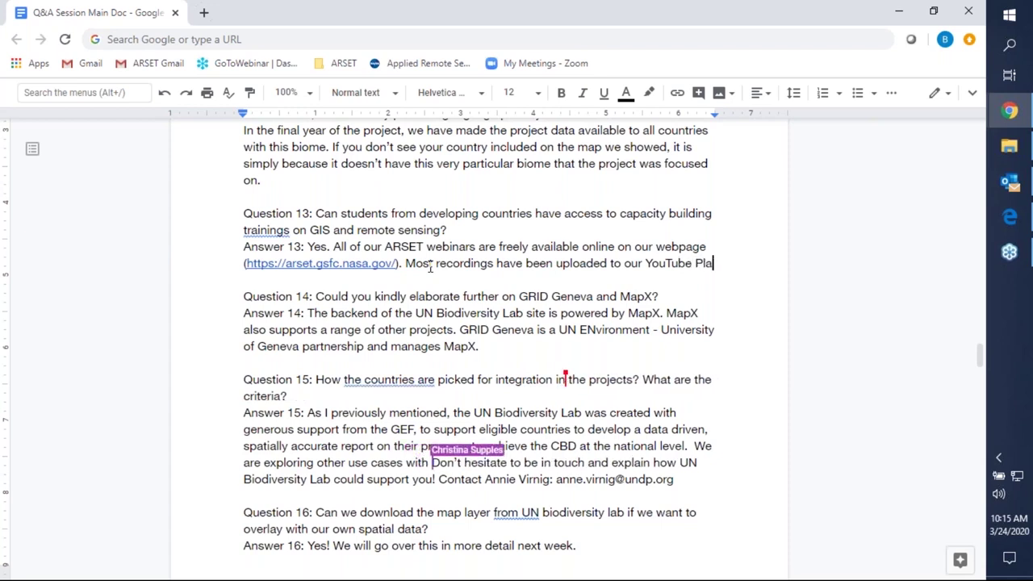
pyautogui.write('ylist')
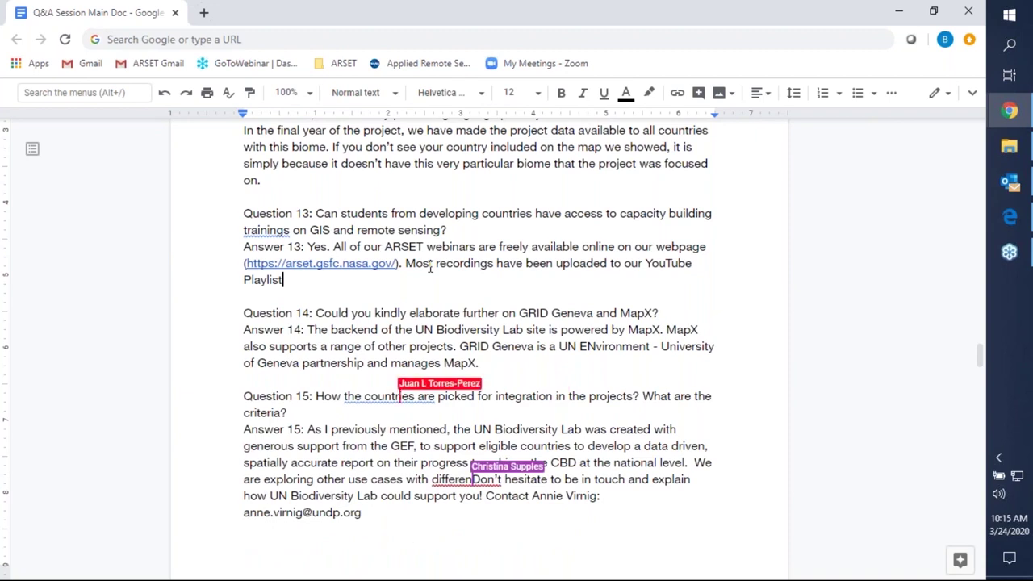
# Step: Finish the added Answer 13 sentence with "on the NASA Video Channel."
pyautogui.write(' on NAS')
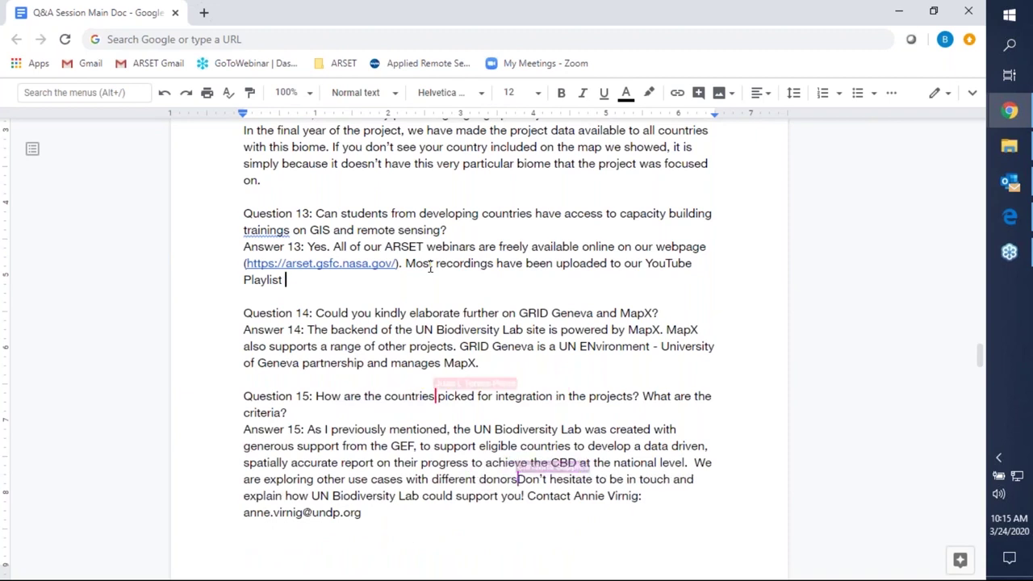
pyautogui.write('A Video')
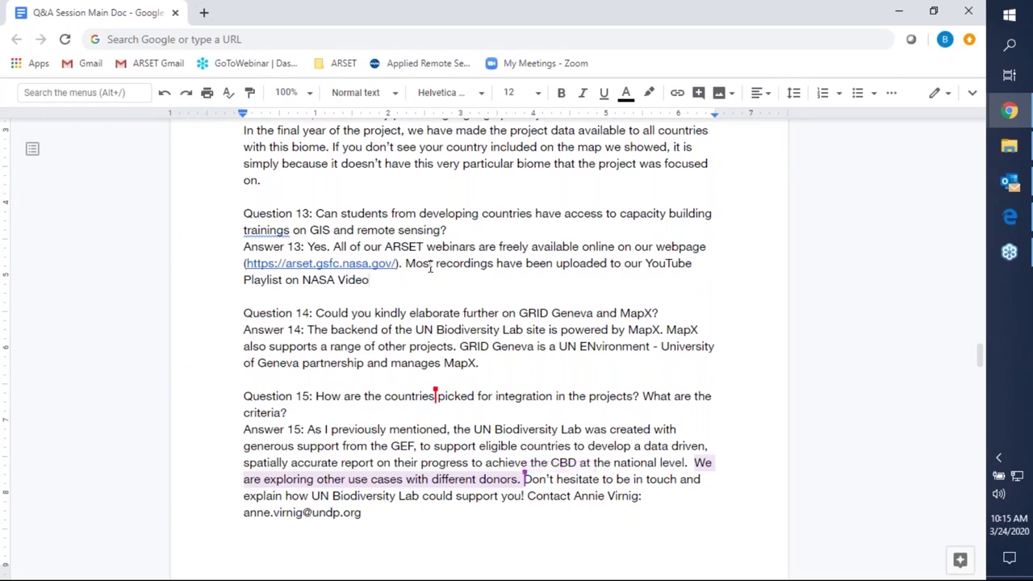
pyautogui.write(' Channel')
pyautogui.write('/')
pyautogui.press('BackSpace')
pyautogui.press('BackSpace')
pyautogui.write('.')
pyautogui.click(304, 279)
pyautogui.write('th')
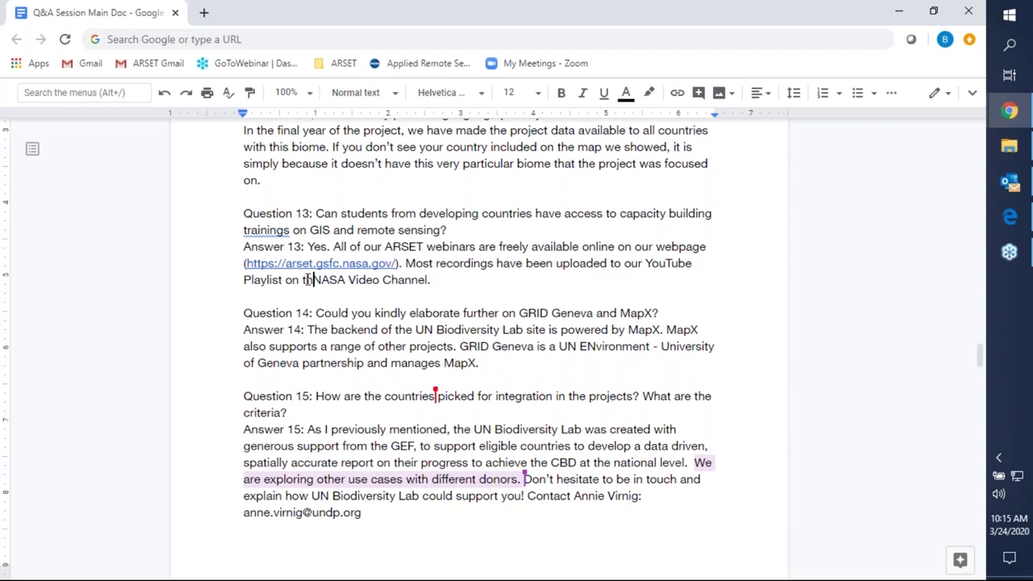
pyautogui.write('e')
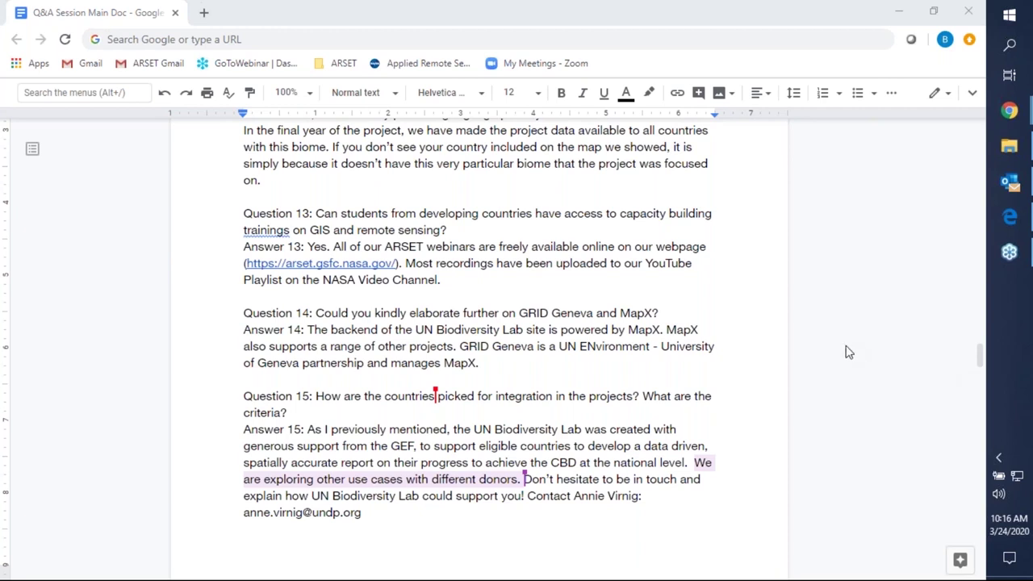
pyautogui.doubleClick(456, 281)
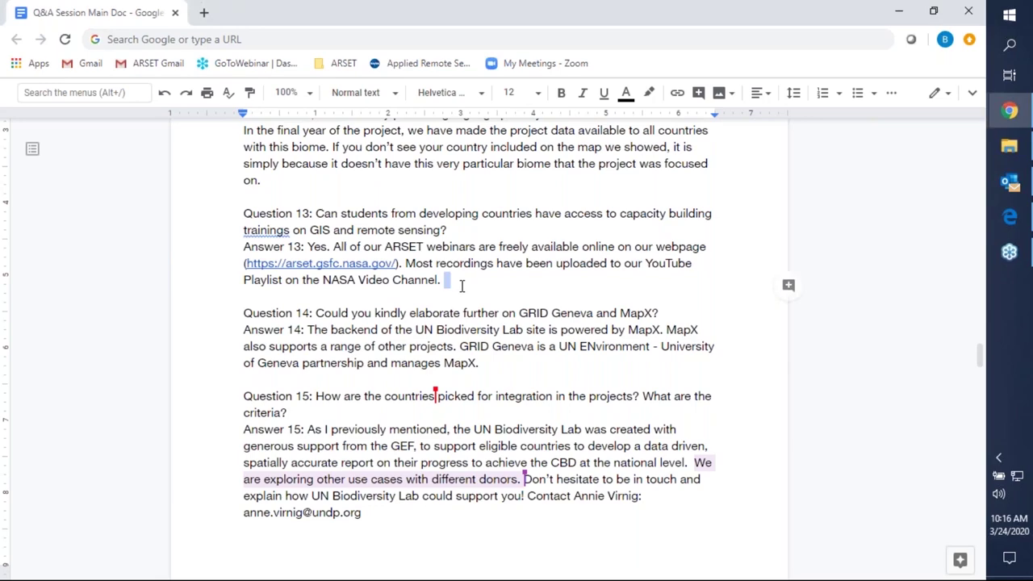
pyautogui.write('Link to YouTube playlist: https://www.youtube.com/user/NASAgovVideo/playlists?view=50&sort=dd&shelf_id=7')
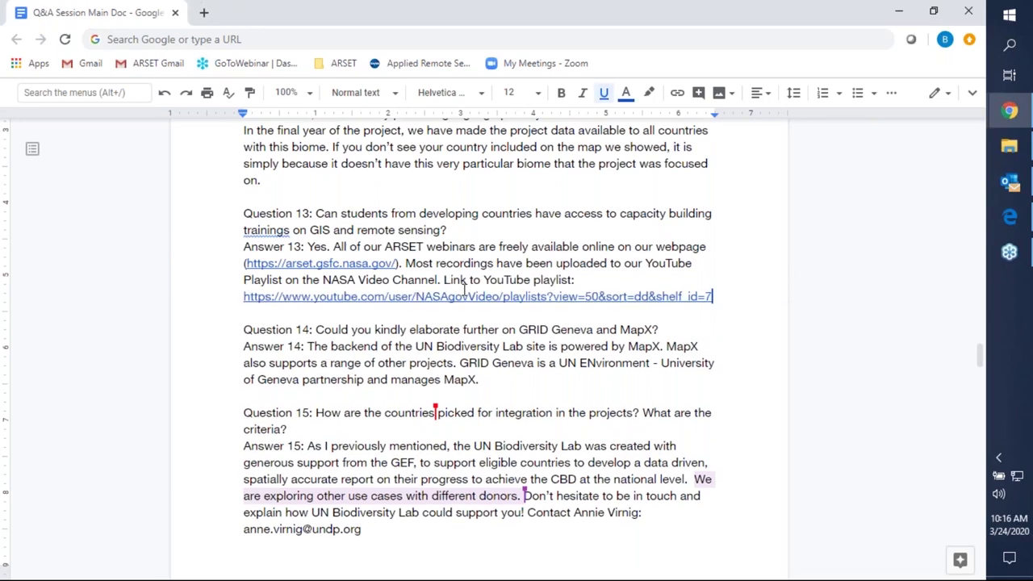
pyautogui.scroll(-2, 525, 371)
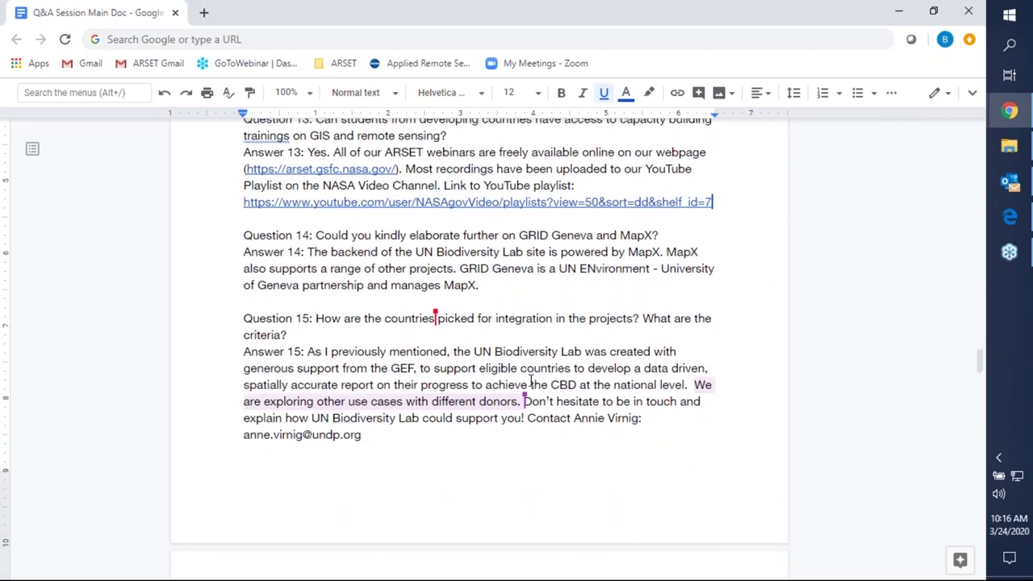
# Step: Insert "Manages all the data and analytics tools." in Answer 14, directly after the sentence about the backend being powered by MapX
pyautogui.click(498, 285)
pyautogui.scroll(-1, 499, 288)
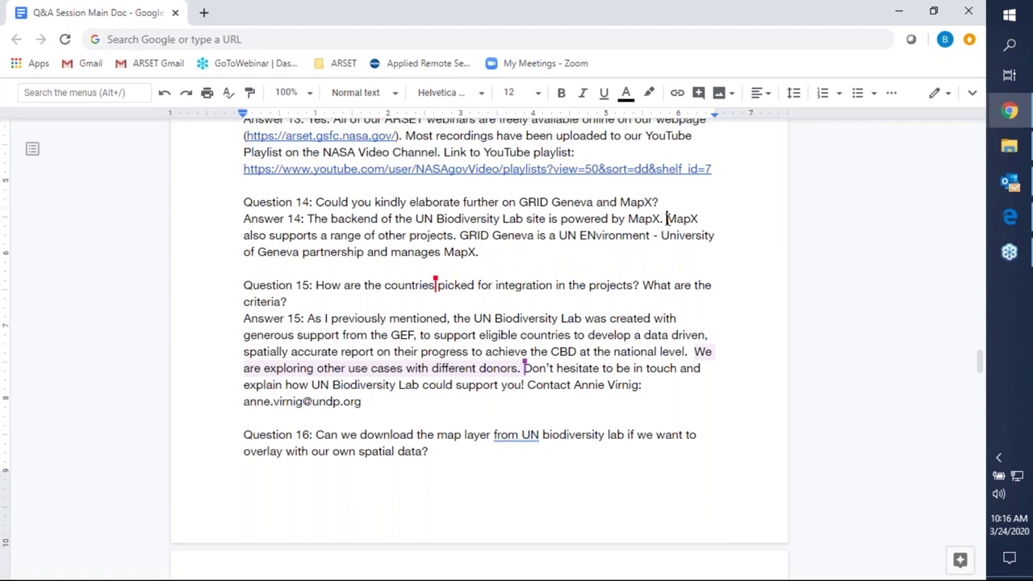
pyautogui.write('Manages all t')
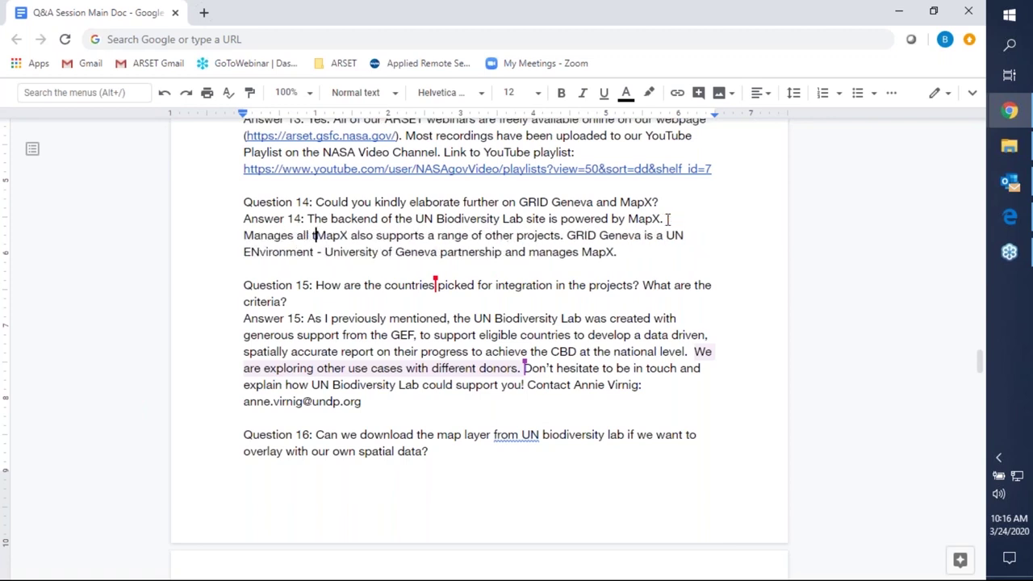
pyautogui.write('he data and ana')
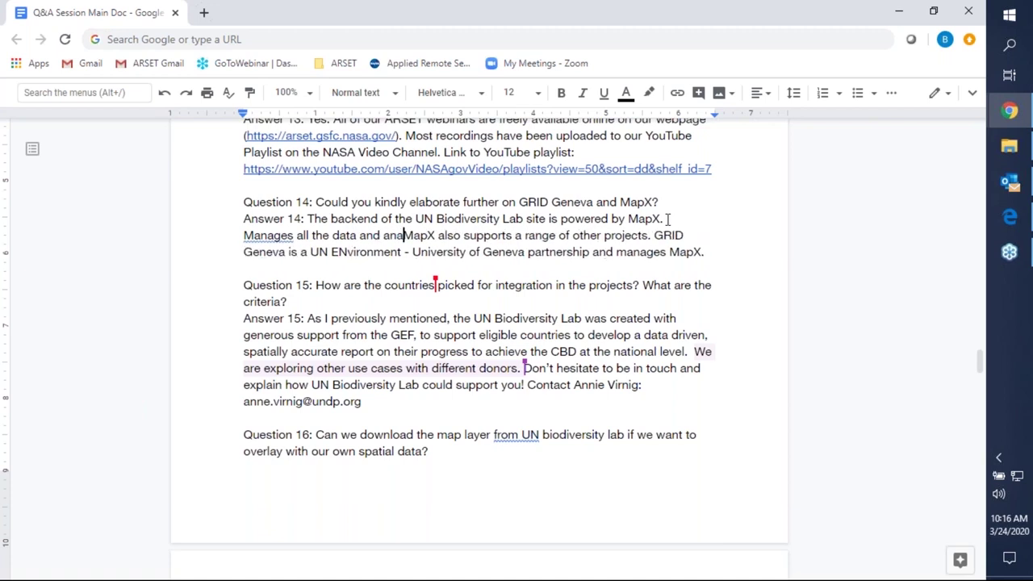
pyautogui.write('lytics ')
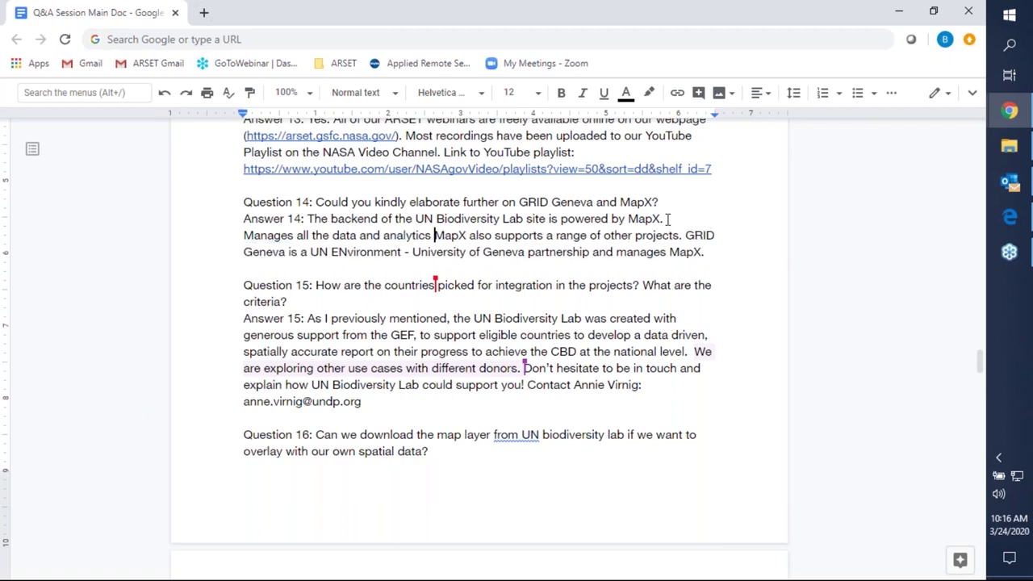
pyautogui.write('tools.')
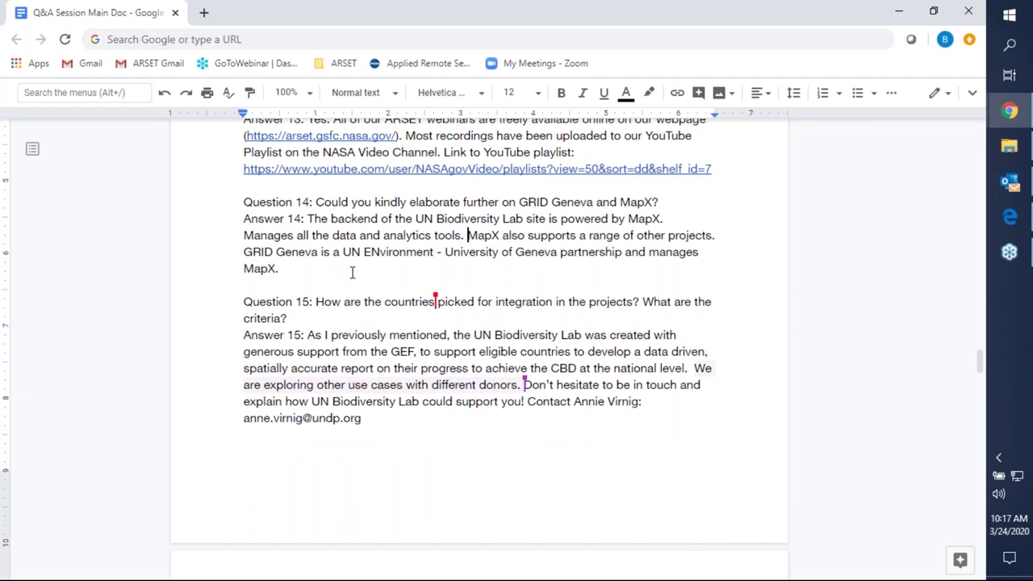
# Step: Review Question 15 with its answer and continue on to Question 16 on the following page
pyautogui.click(352, 273)
pyautogui.scroll(-1, 453, 410)
pyautogui.scroll(1, 453, 410)
pyautogui.scroll(-2, 454, 412)
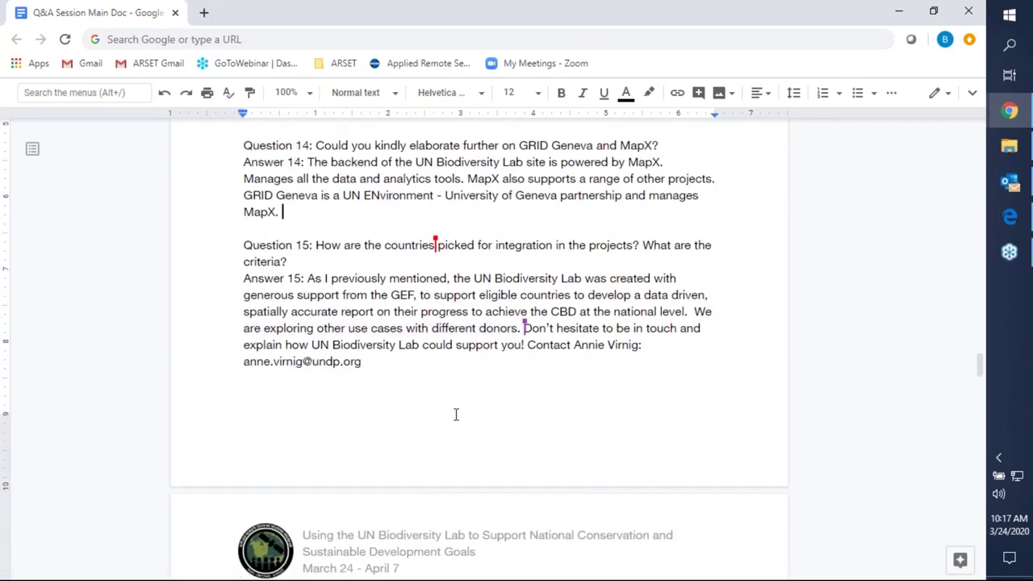
pyautogui.scroll(-1, 456, 413)
pyautogui.scroll(2, 457, 412)
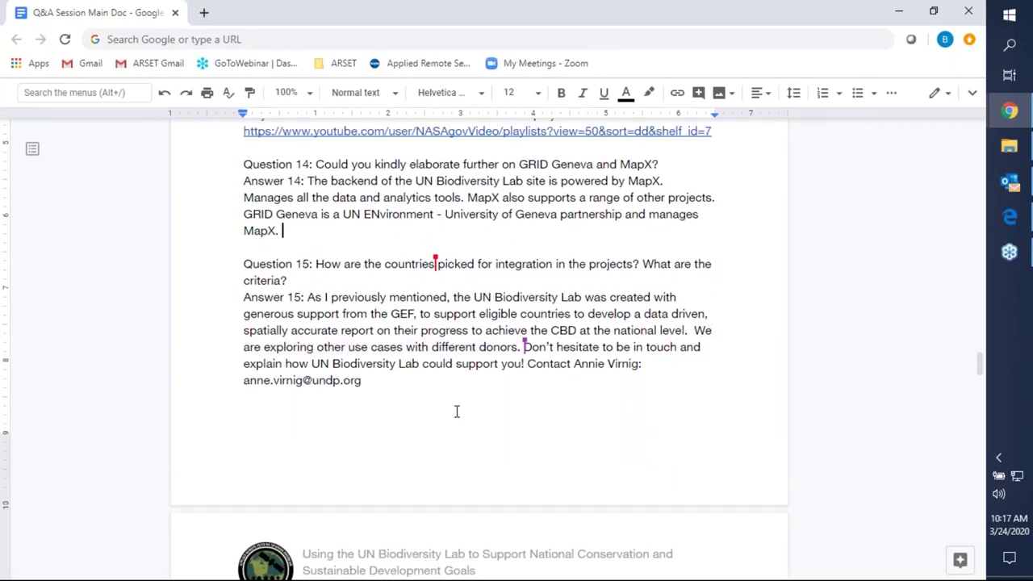
pyautogui.press('Down')
pyautogui.press('Down')
pyautogui.press('Down')
pyautogui.press('Down')
pyautogui.press('Down')
pyautogui.press('Down')
pyautogui.press('Down')
pyautogui.press('Down')
pyautogui.press('Down')
pyautogui.press('Down')
pyautogui.press('Down')
pyautogui.press('Down')
pyautogui.press('Down')
pyautogui.press('Down')
pyautogui.press('Down')
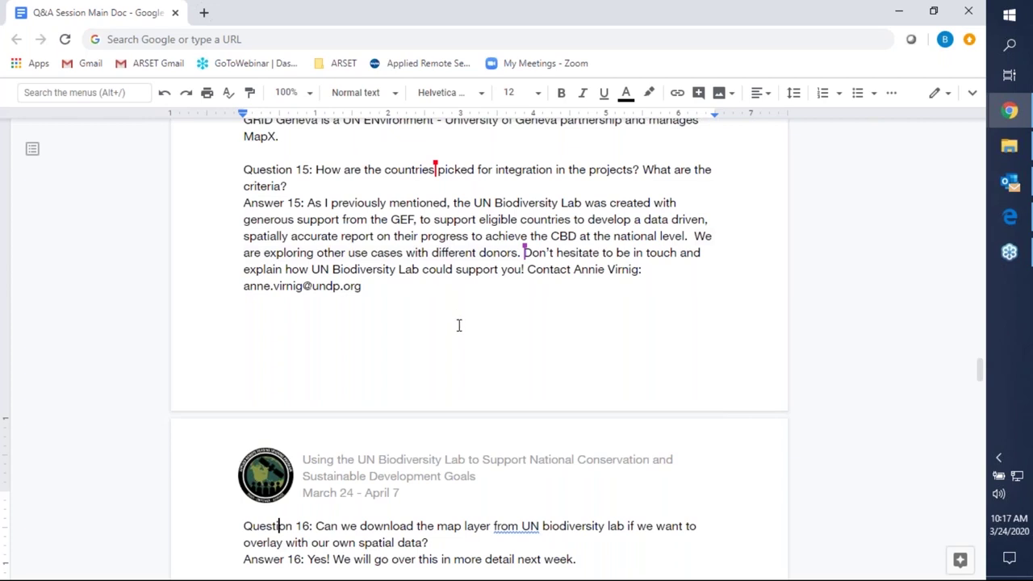
# Step: Turn the contact's e-mail address at the end of Answer 15 into a hyperlink
pyautogui.click(418, 288)
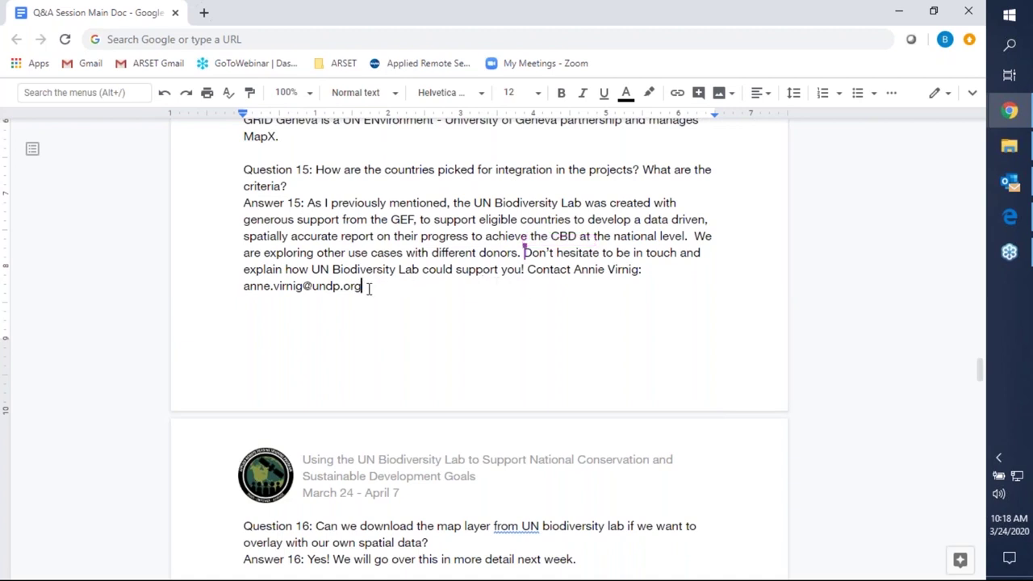
pyautogui.moveTo(368, 288); pyautogui.dragTo(243, 287)
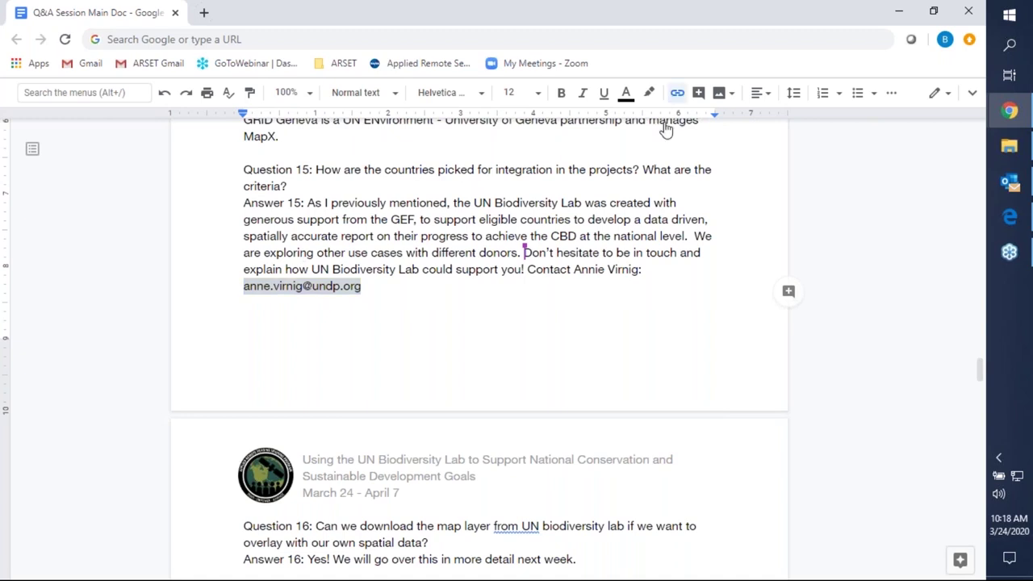
pyautogui.click(561, 305)
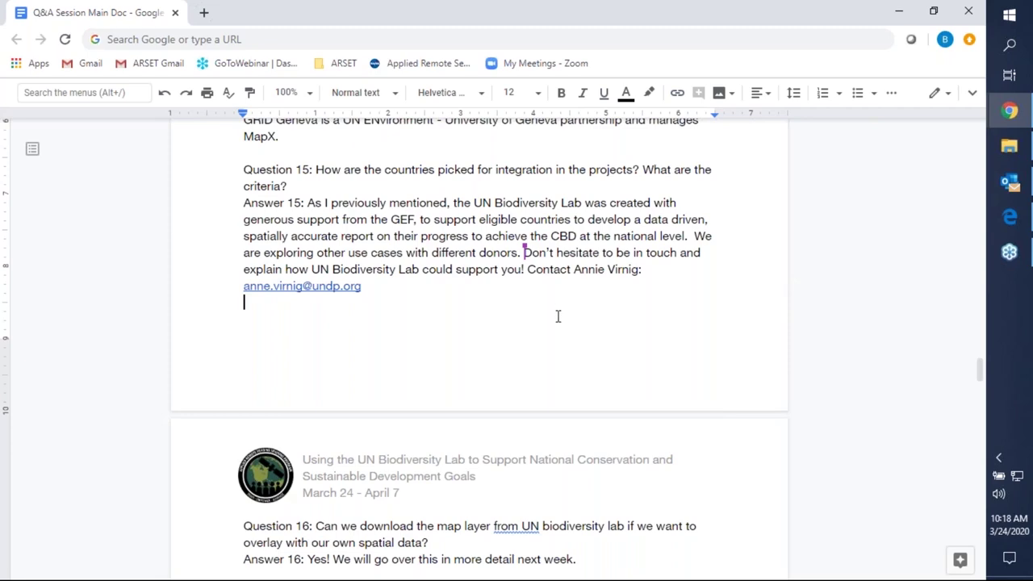
# Step: Append "We will demonstrate that for you." to the end of Answer 16
pyautogui.scroll(-3, 556, 315)
pyautogui.scroll(-1, 557, 317)
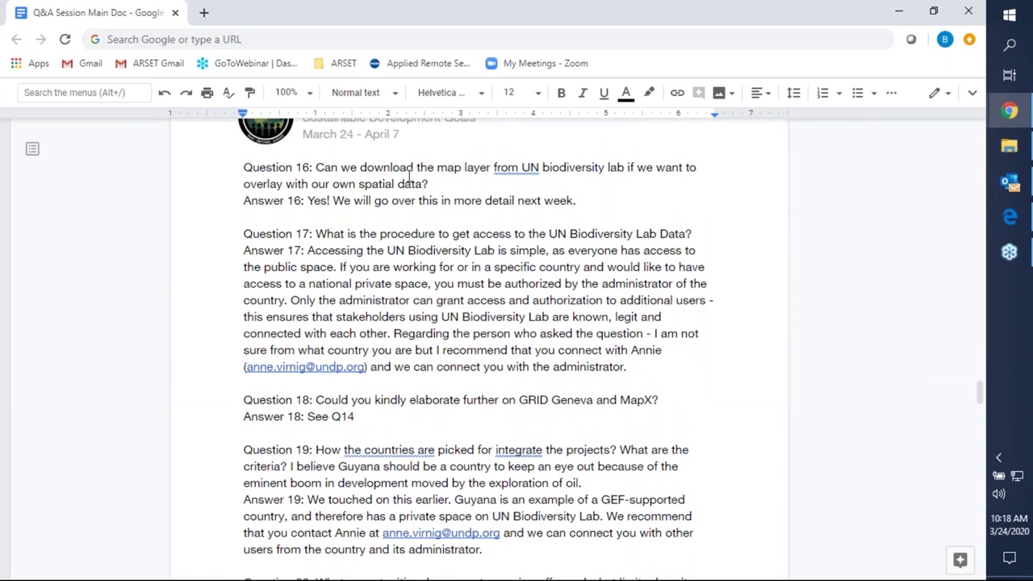
pyautogui.click(588, 201)
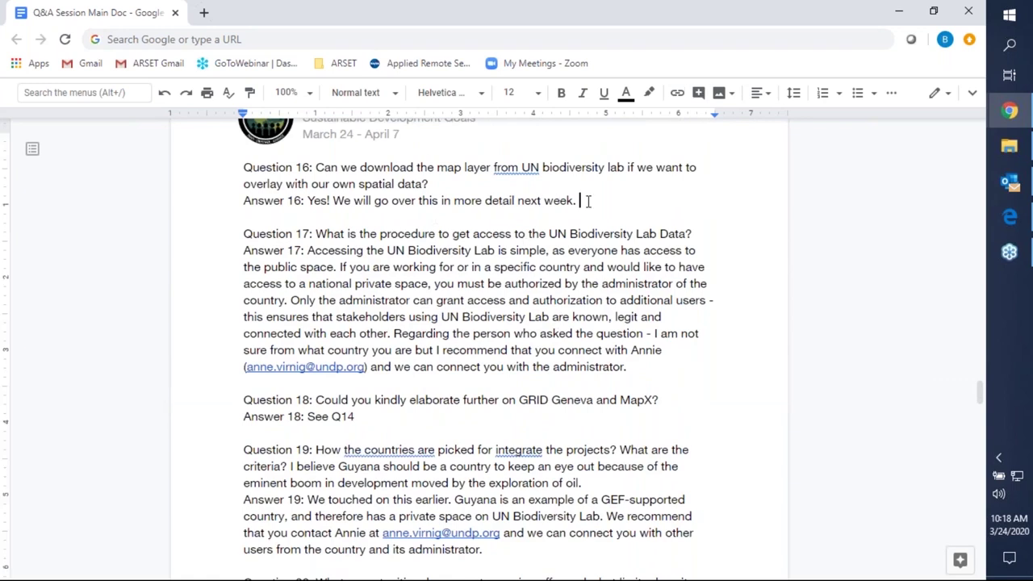
pyautogui.write('We will demonstrate the')
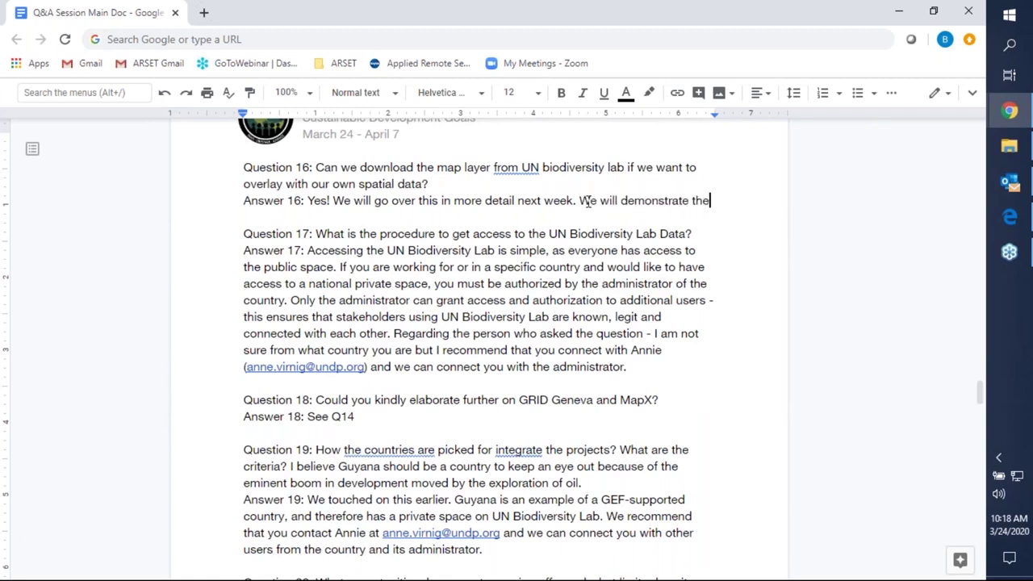
pyautogui.press('BackSpace')
pyautogui.write('at for you')
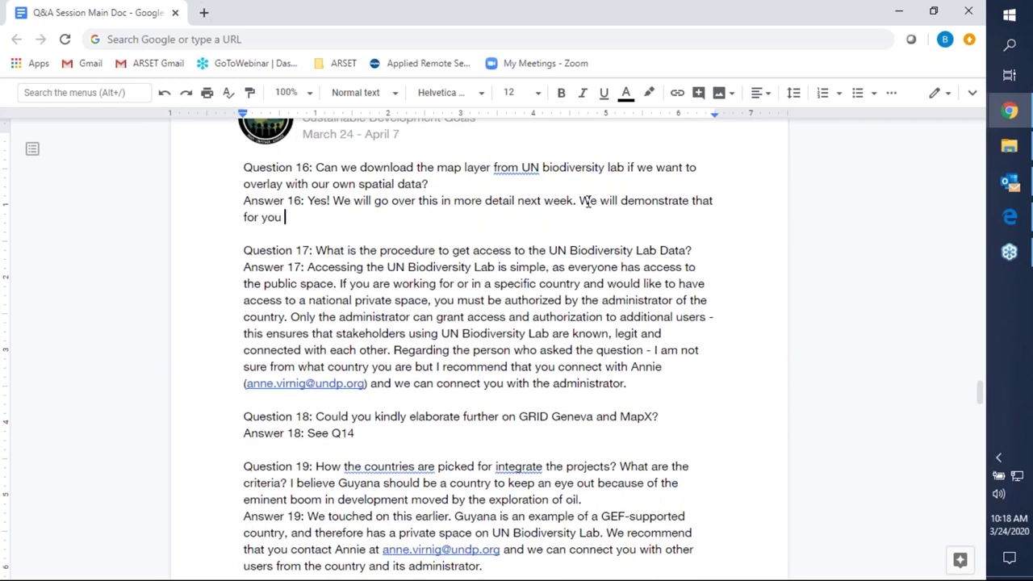
pyautogui.press('BackSpace')
pyautogui.write('.')
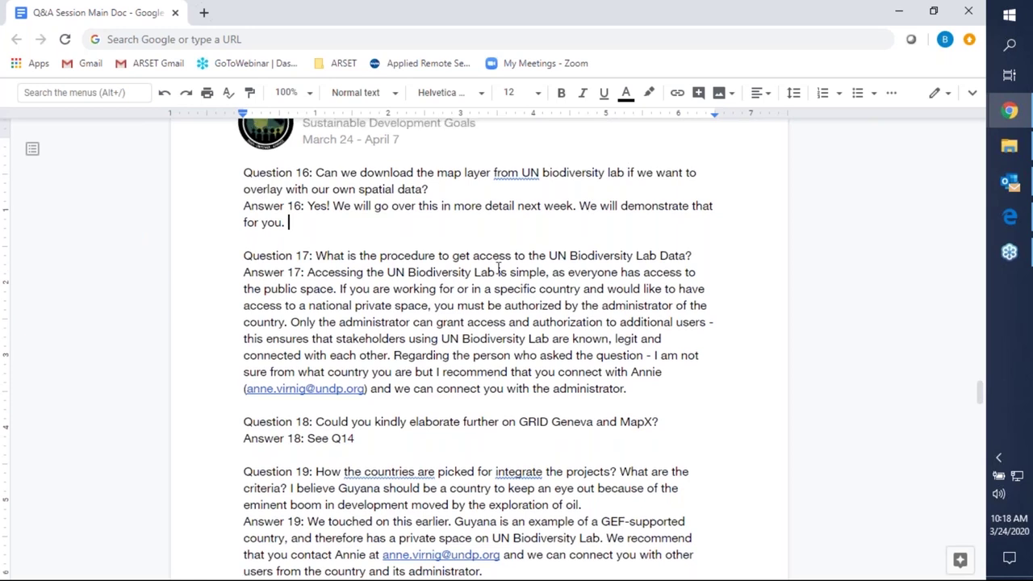
# Step: Append "This will also be shown in Part 2 of this series." to the end of Answer 17
pyautogui.scroll(1, 468, 327)
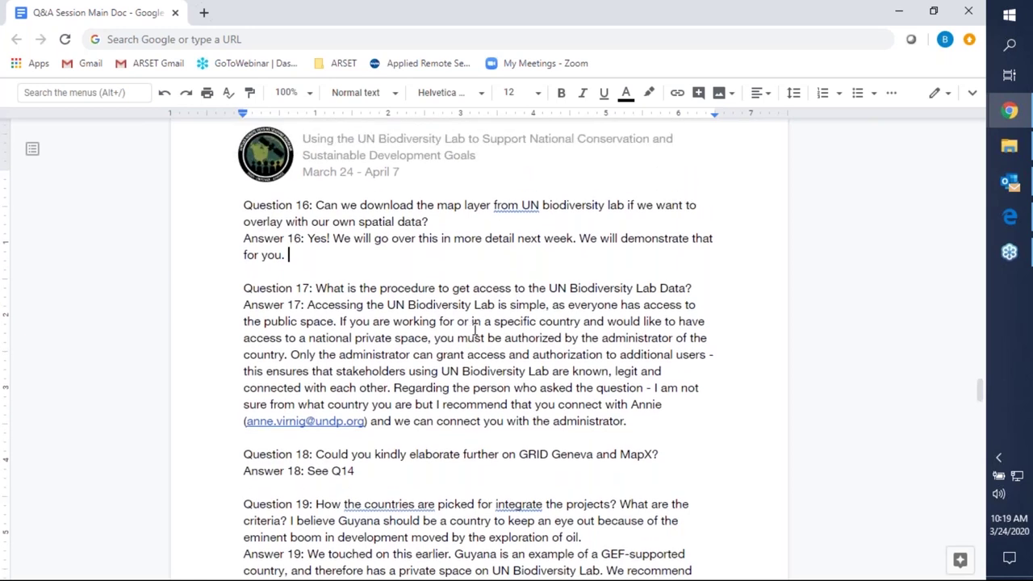
pyautogui.click(307, 305)
pyautogui.click(639, 421)
pyautogui.write('This will also be ')
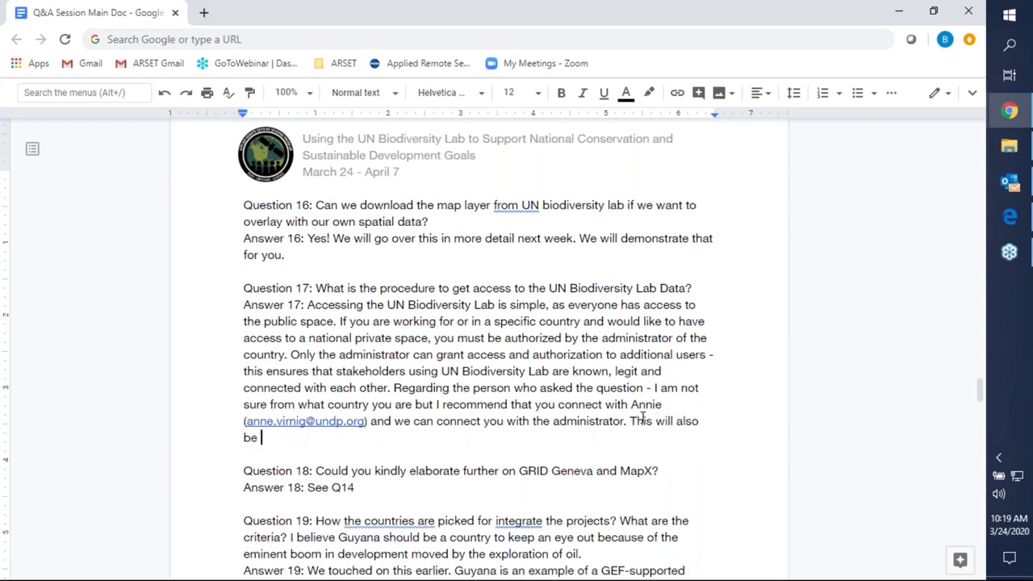
pyautogui.write('shown in')
pyautogui.write('Part 2')
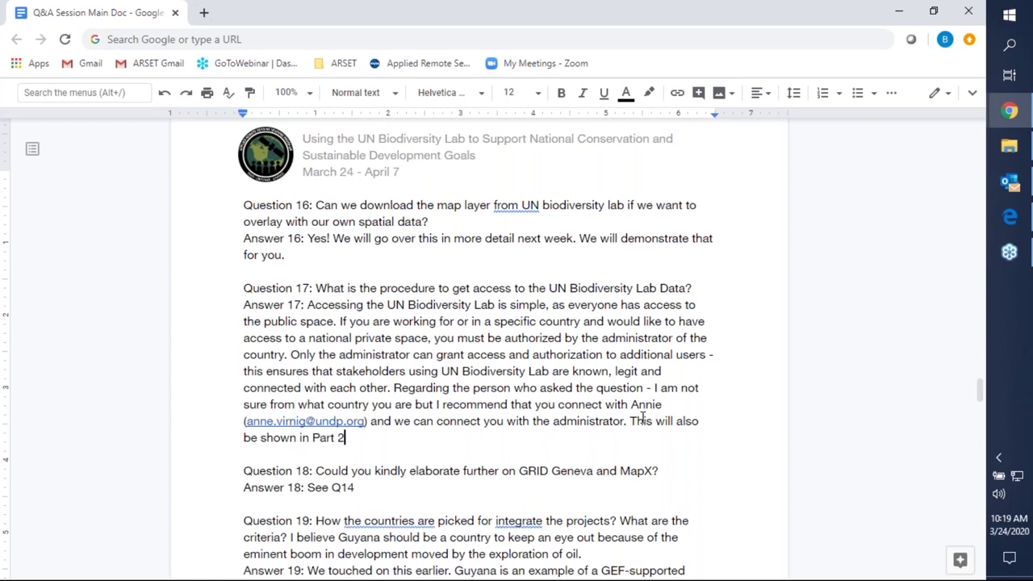
pyautogui.write(' of this series.')
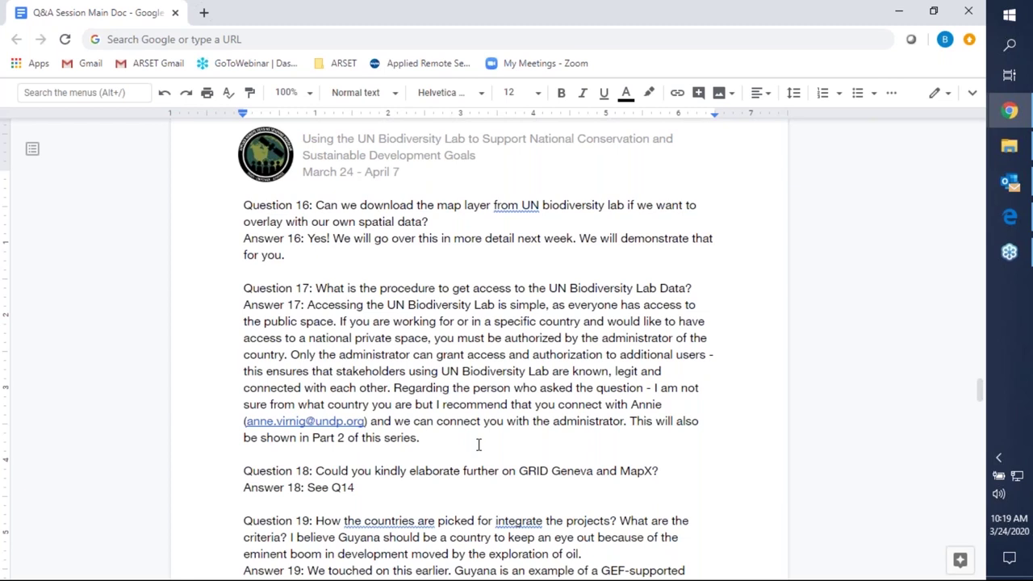
# Step: Extend Answer 17 with "How to register, log in, searching, and analyzing data." and correct the misspelled word "analyzing"
pyautogui.write('How to register, log i')
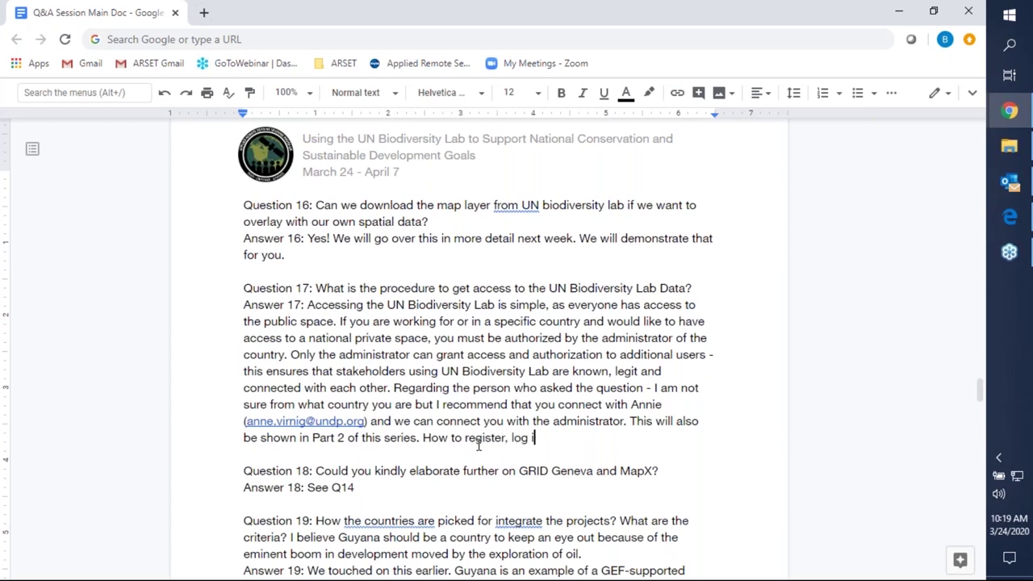
pyautogui.write('n, searchong')
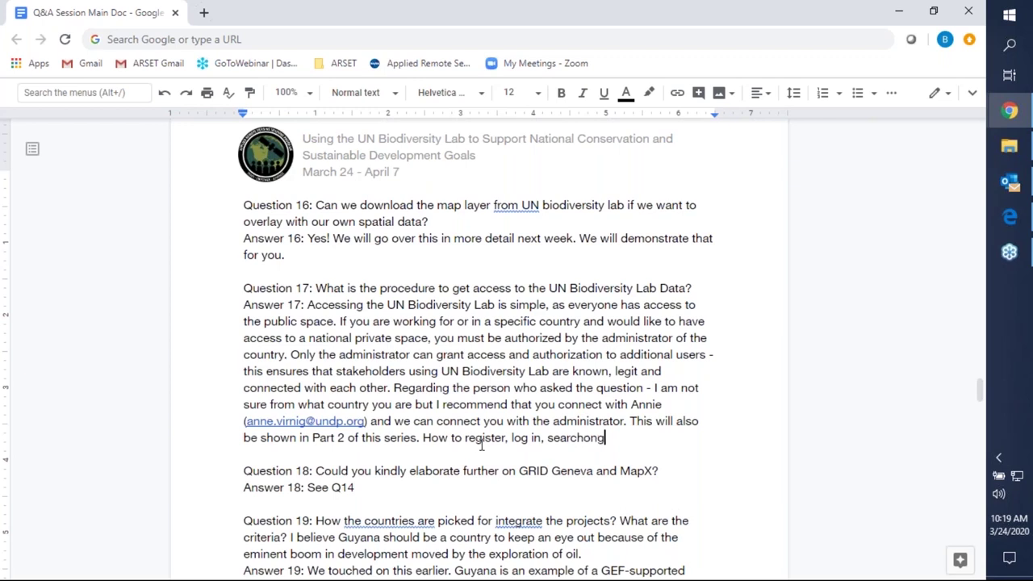
pyautogui.press('BackSpace')
pyautogui.press('BackSpace')
pyautogui.press('BackSpace')
pyautogui.write('ing, and nalayzing')
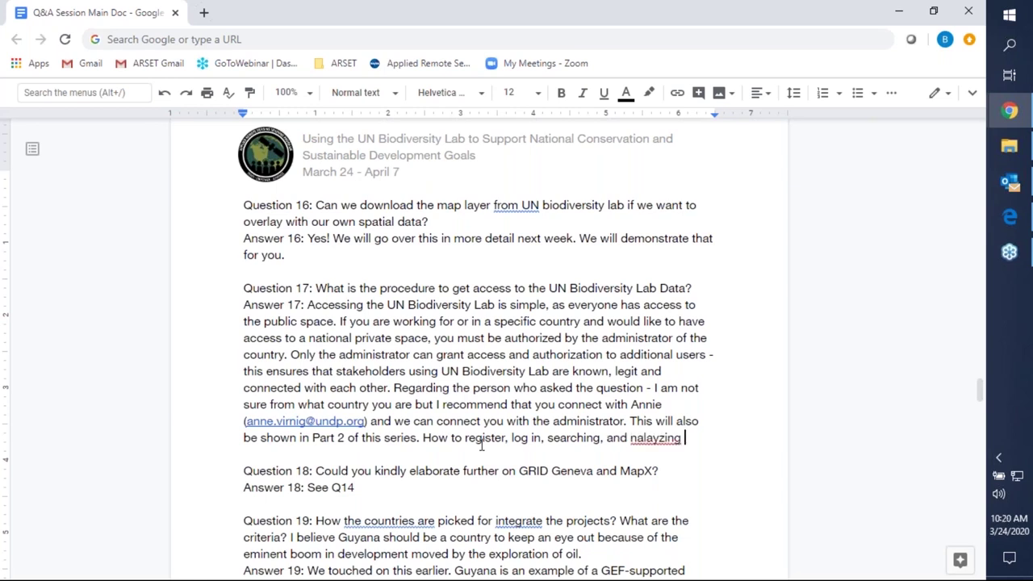
pyautogui.write(' data.')
pyautogui.rightClick(664, 439)
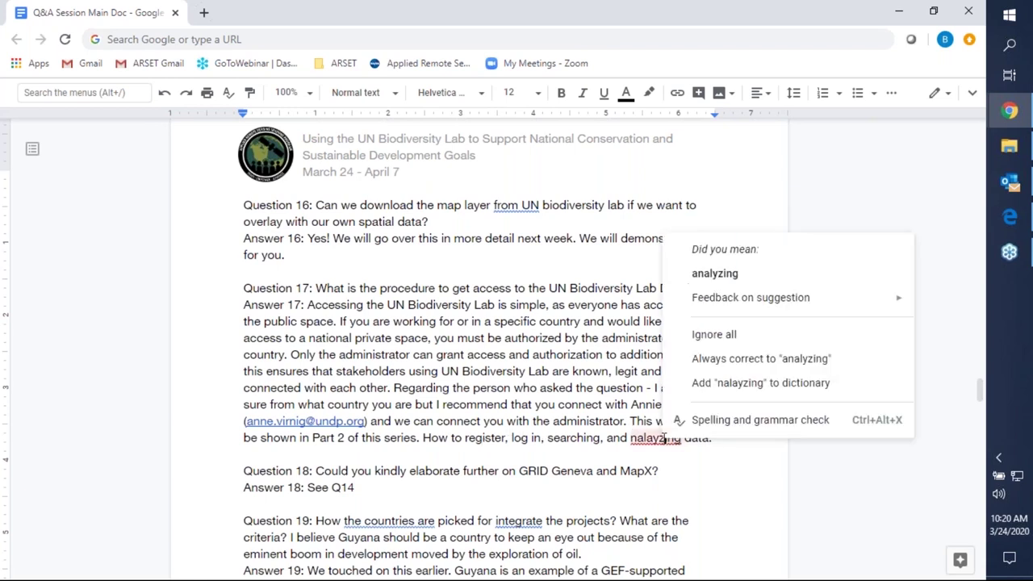
pyautogui.click(714, 274)
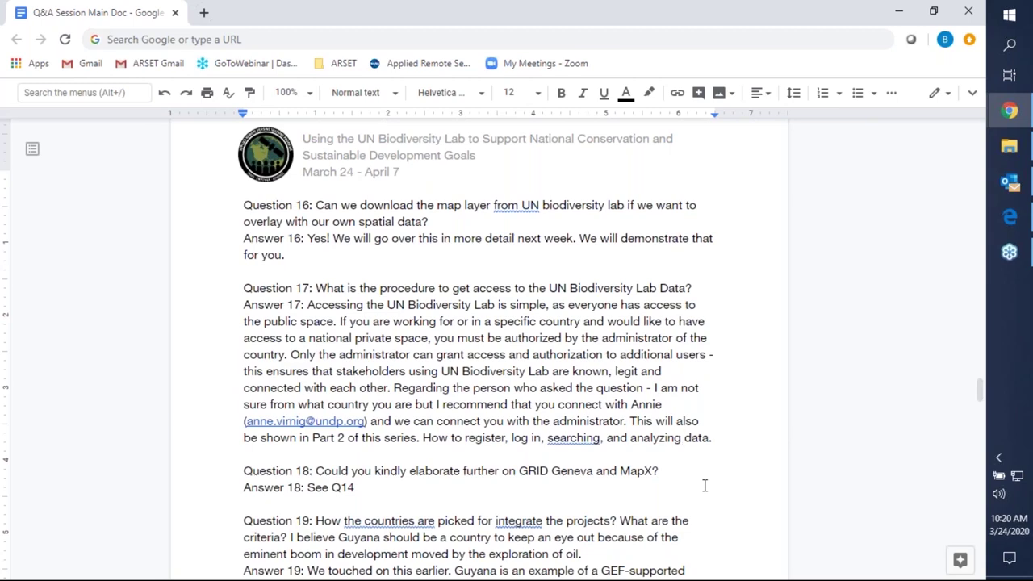
# Step: Insert "IN a lot of regions," before "If you are interested in a small region" in Answer 20 and make that "If" lowercase
pyautogui.scroll(-2, 704, 485)
pyautogui.scroll(-4, 704, 484)
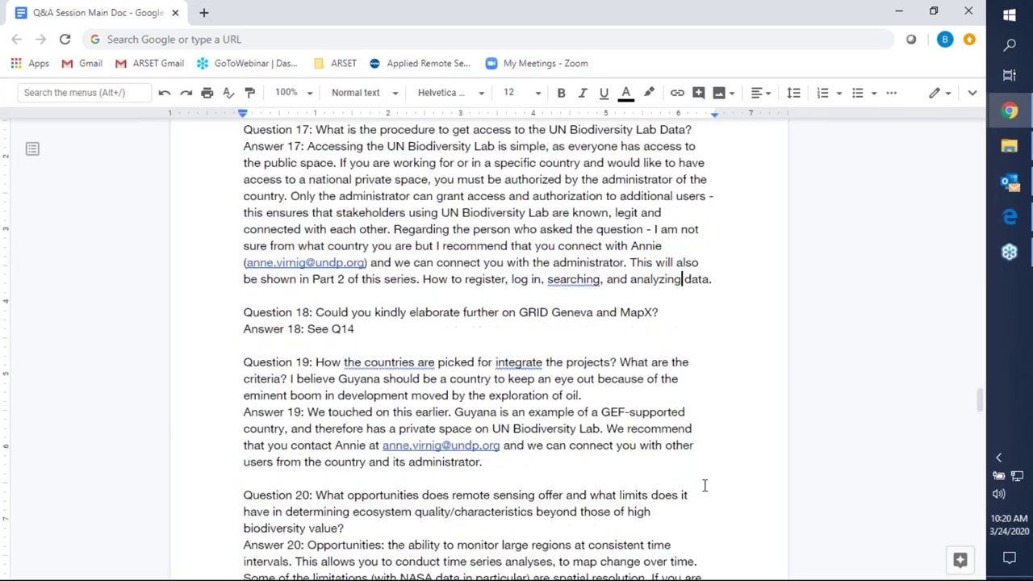
pyautogui.scroll(1, 705, 485)
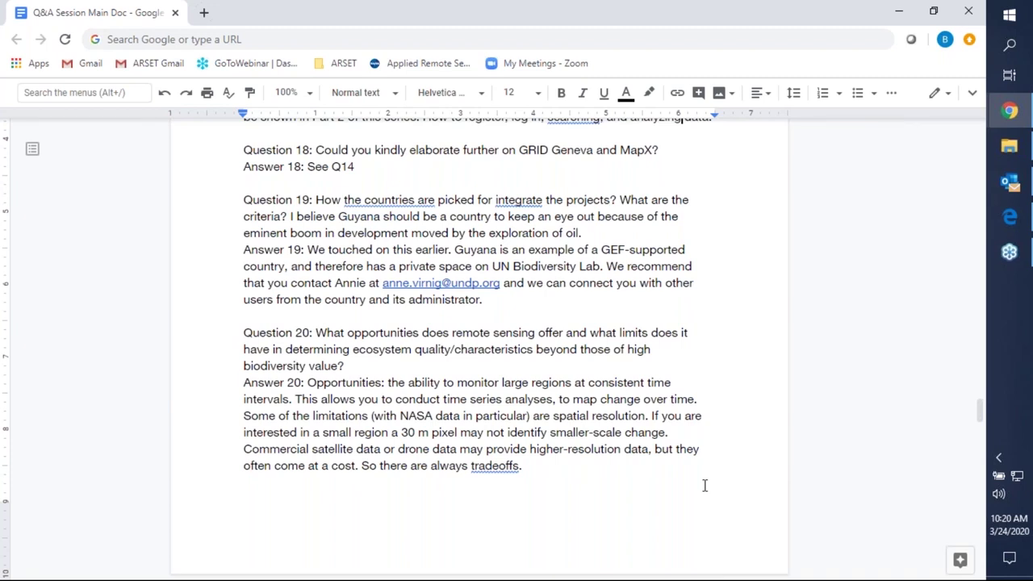
pyautogui.scroll(1, 704, 485)
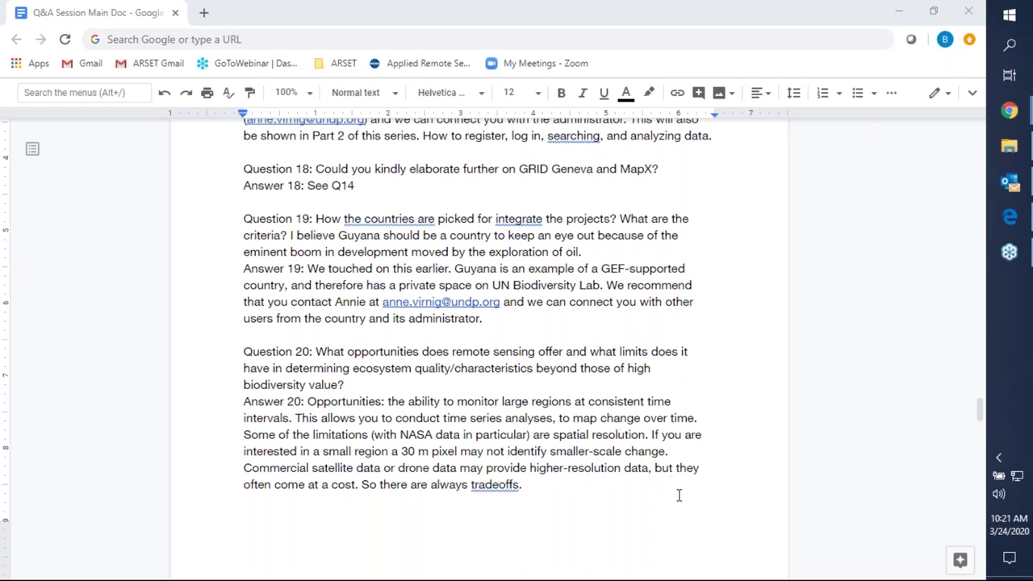
pyautogui.scroll(-2, 679, 495)
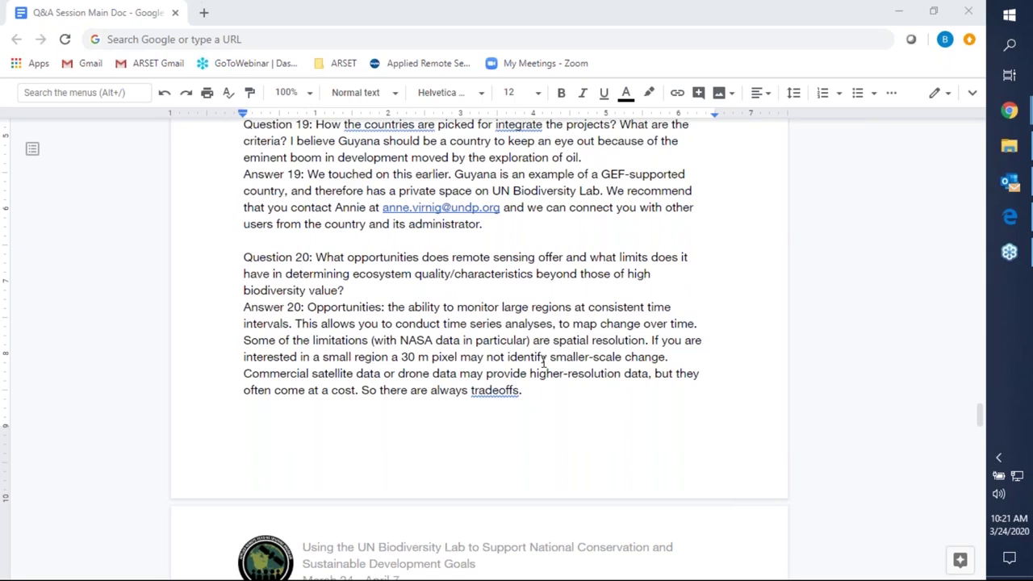
pyautogui.click(651, 339)
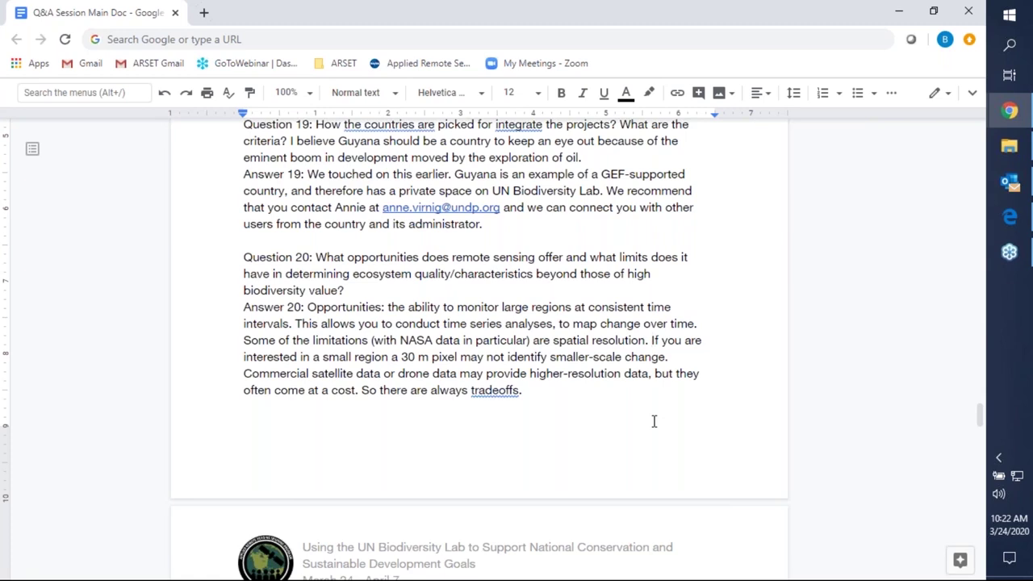
pyautogui.write('N a lot o')
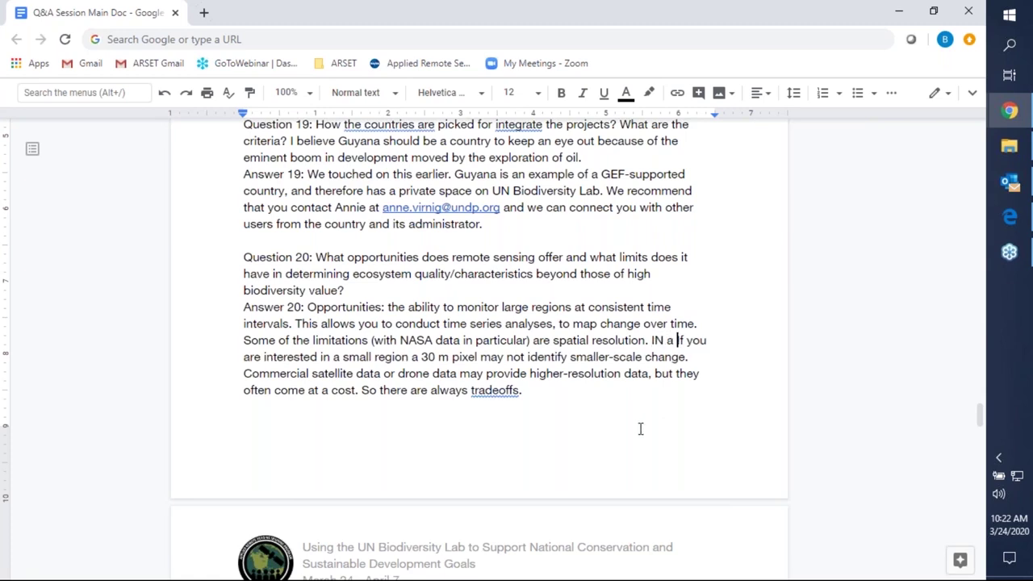
pyautogui.write('f regions')
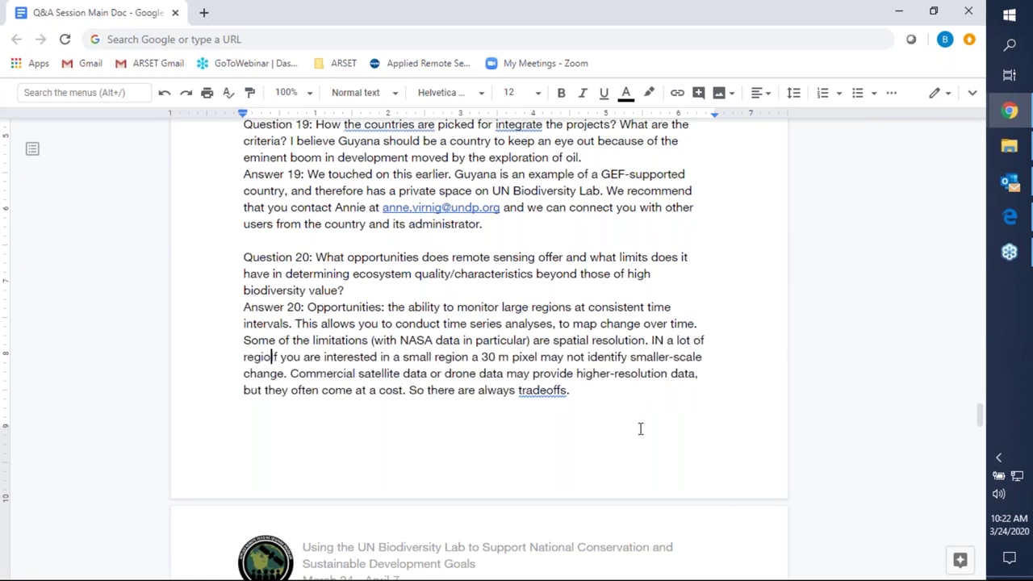
pyautogui.write(', I')
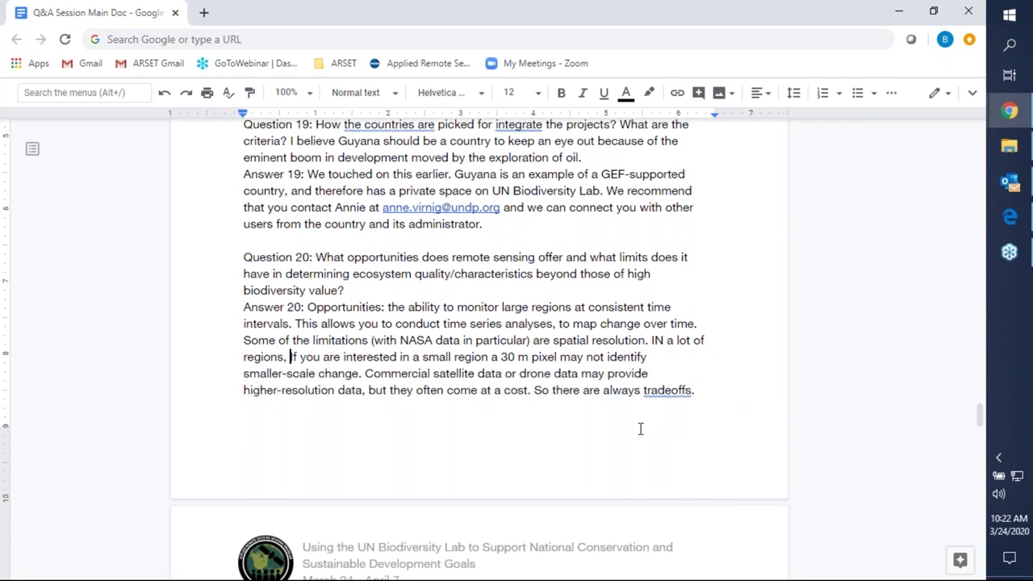
pyautogui.press('BackSpace')
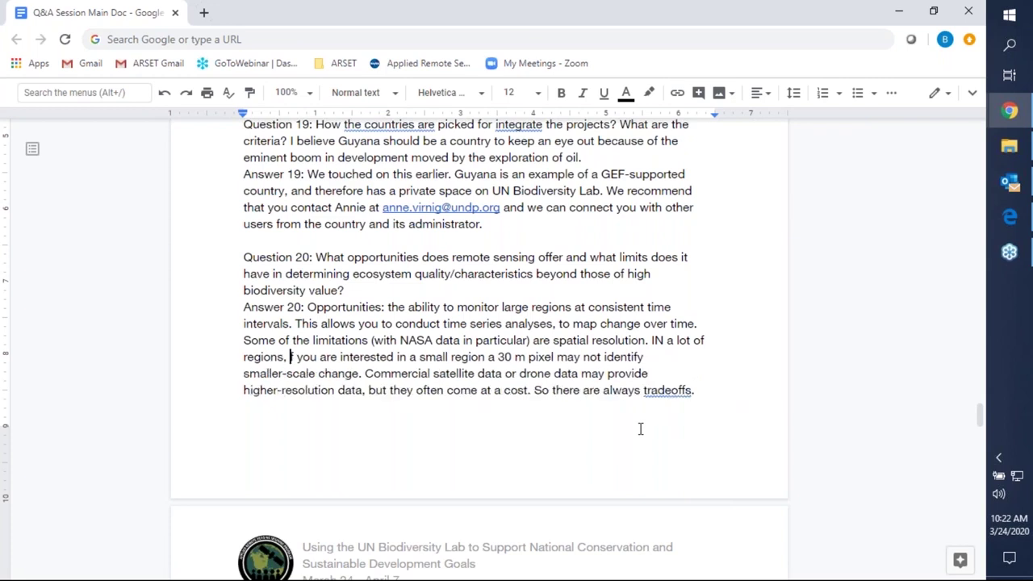
pyautogui.write('i')
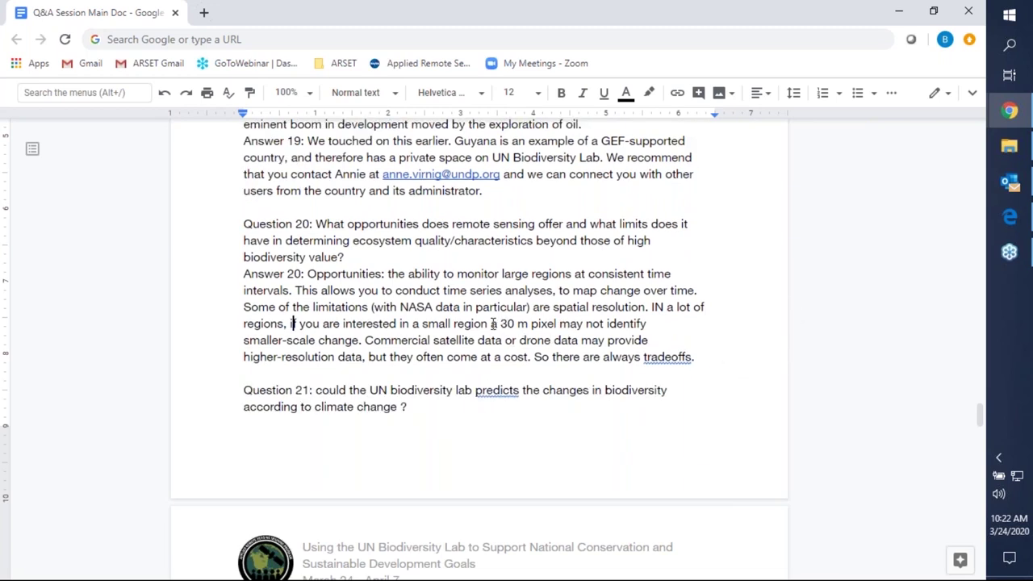
# Step: Add a comma after "small region" in Answer 20 and correct the capitalization of "IN" to "In"
pyautogui.click(494, 324)
pyautogui.write(',')
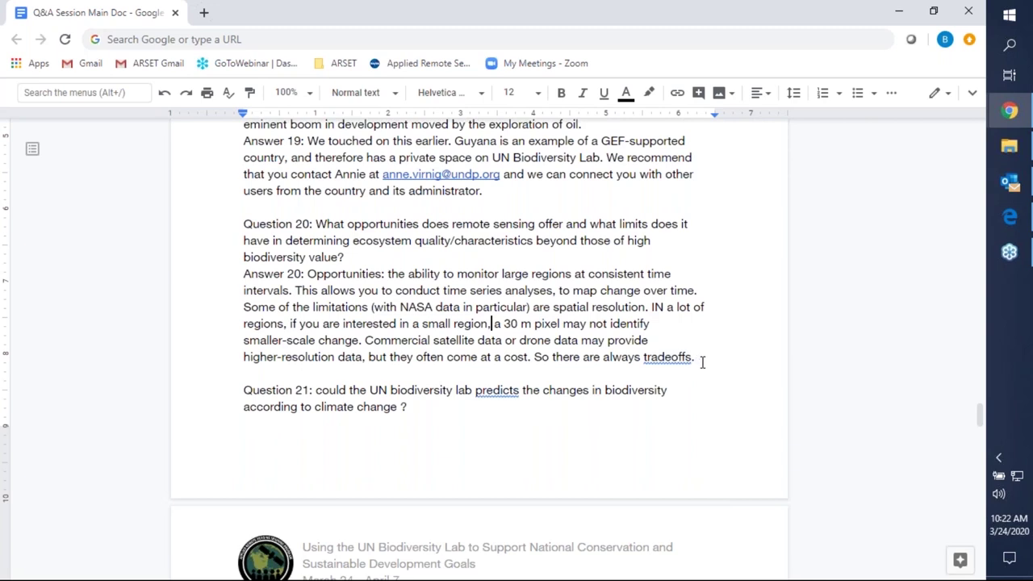
pyautogui.click(664, 307)
pyautogui.press('BackSpace')
pyautogui.write('n')
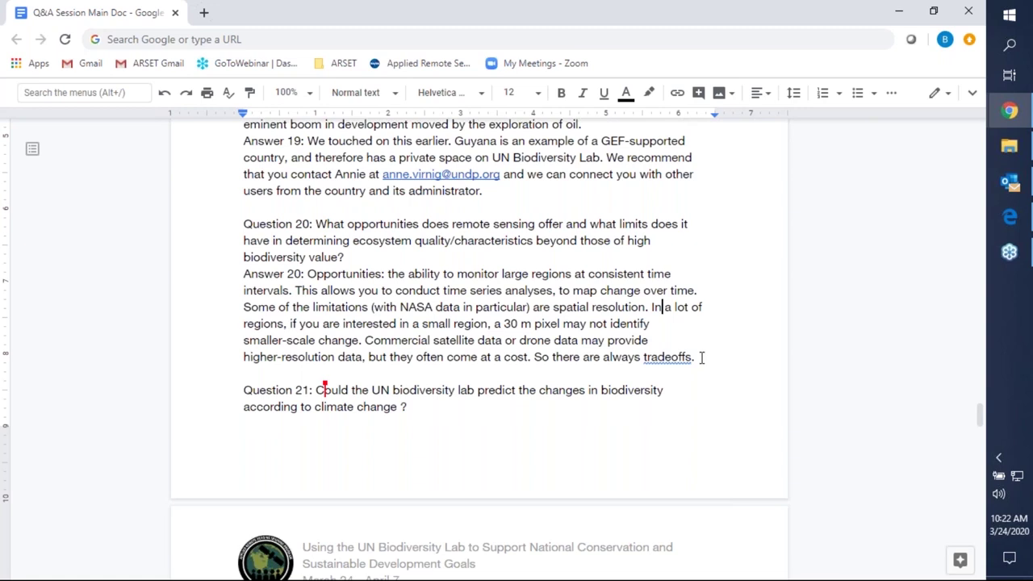
# Step: Insert "Comparing remote sensing to in situ data is important." before "Some of the limitations" in Answer 20, correcting the misspelled word "sensing"
pyautogui.moveTo(701, 357); pyautogui.dragTo(714, 365)
pyautogui.click(713, 364)
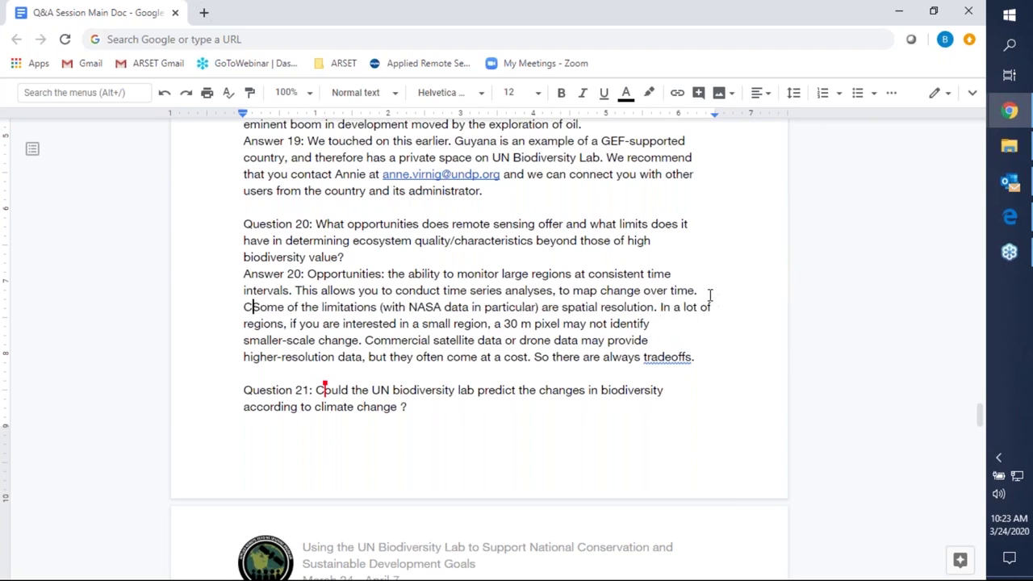
pyautogui.write('omparing r')
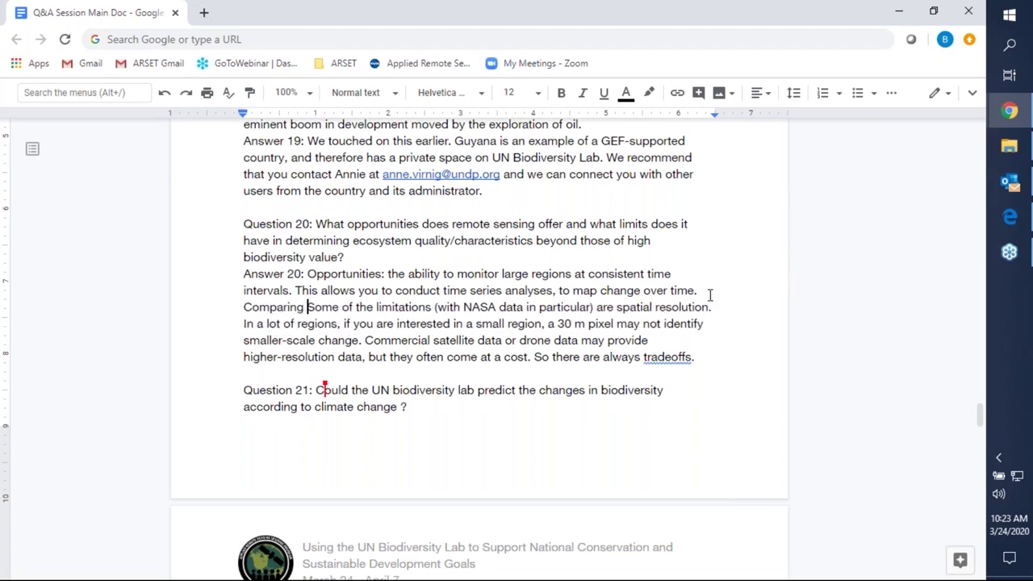
pyautogui.write('emo')
pyautogui.press('BackSpace')
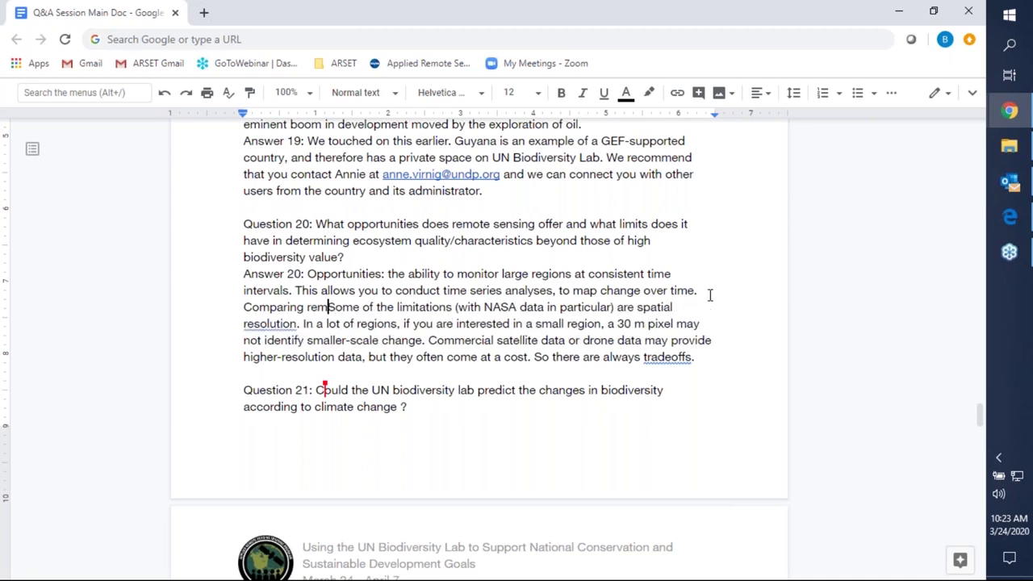
pyautogui.write('ote se')
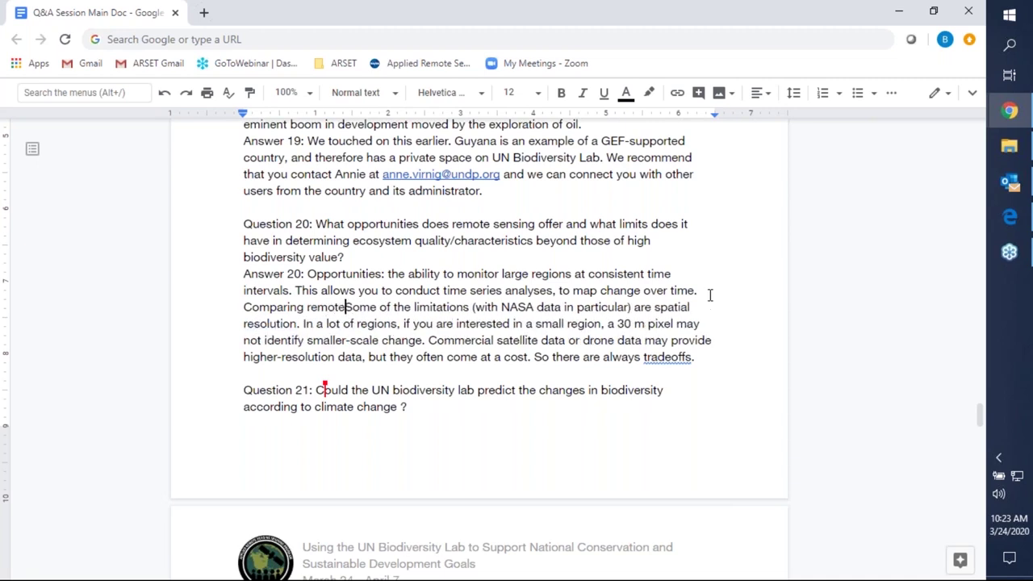
pyautogui.write('sninfg to ')
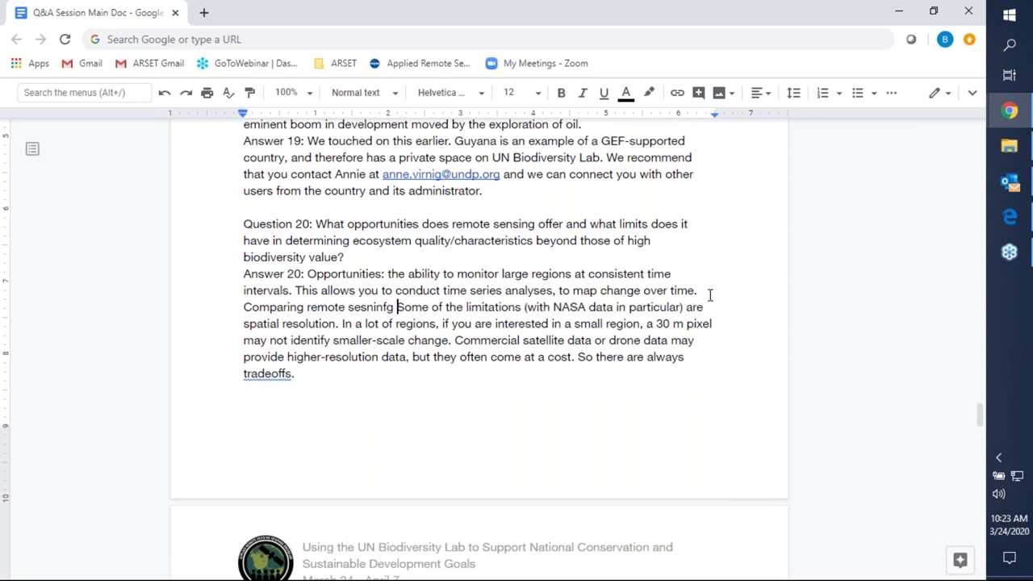
pyautogui.write('in')
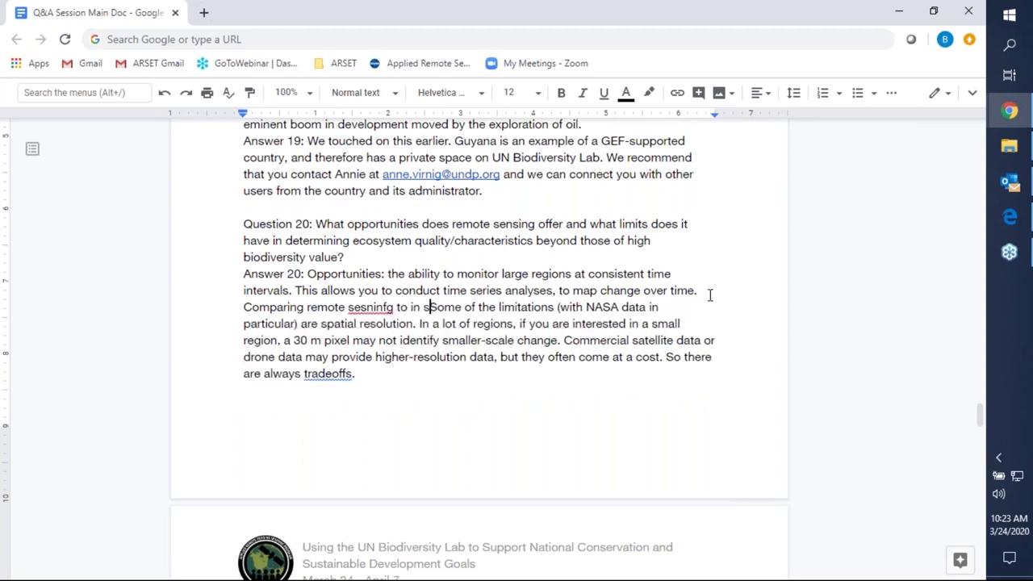
pyautogui.write(' suitu data is')
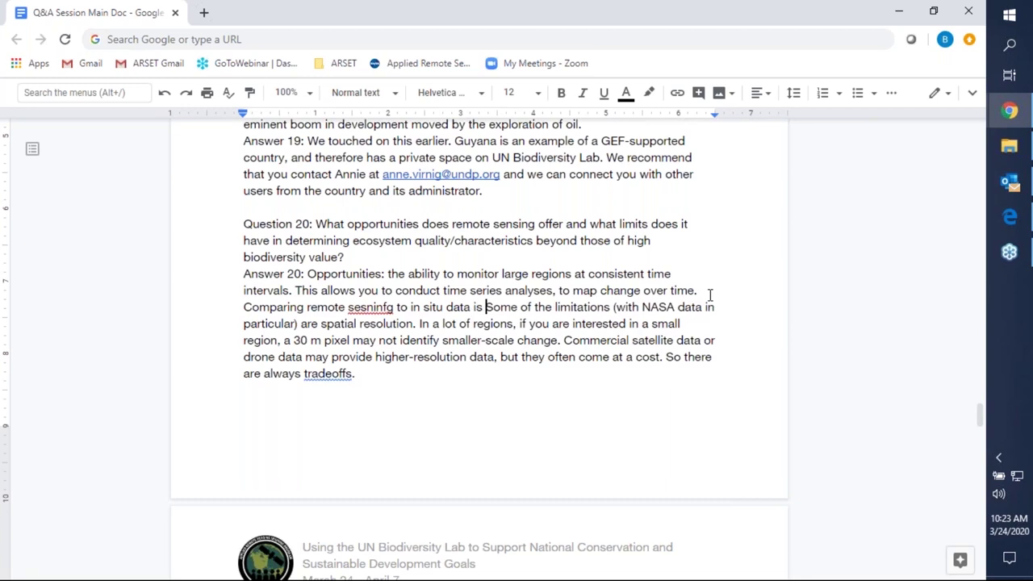
pyautogui.write(' im')
pyautogui.write('ora')
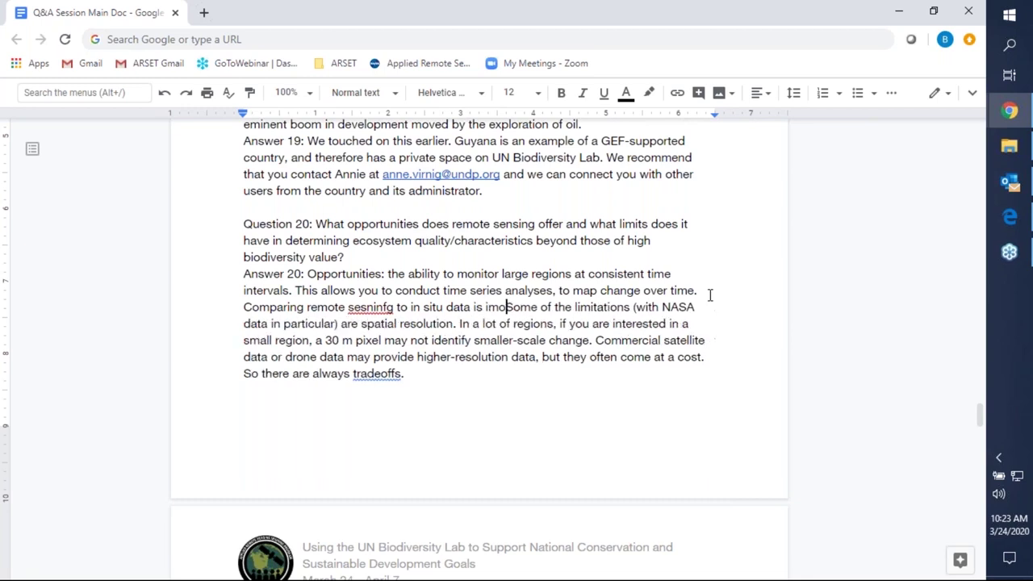
pyautogui.press('BackSpace')
pyautogui.press('BackSpace')
pyautogui.press('BackSpace')
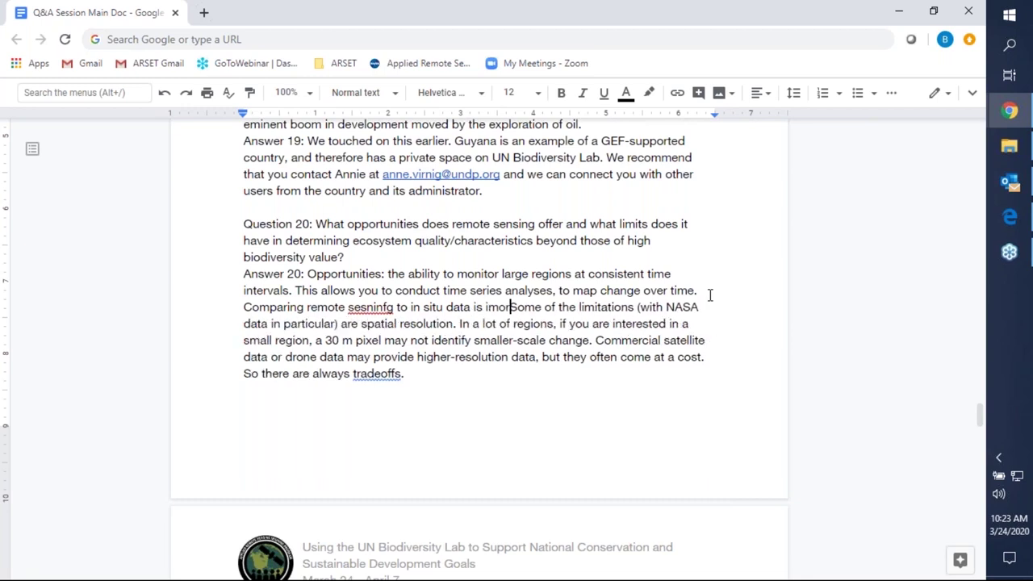
pyautogui.write('portant.')
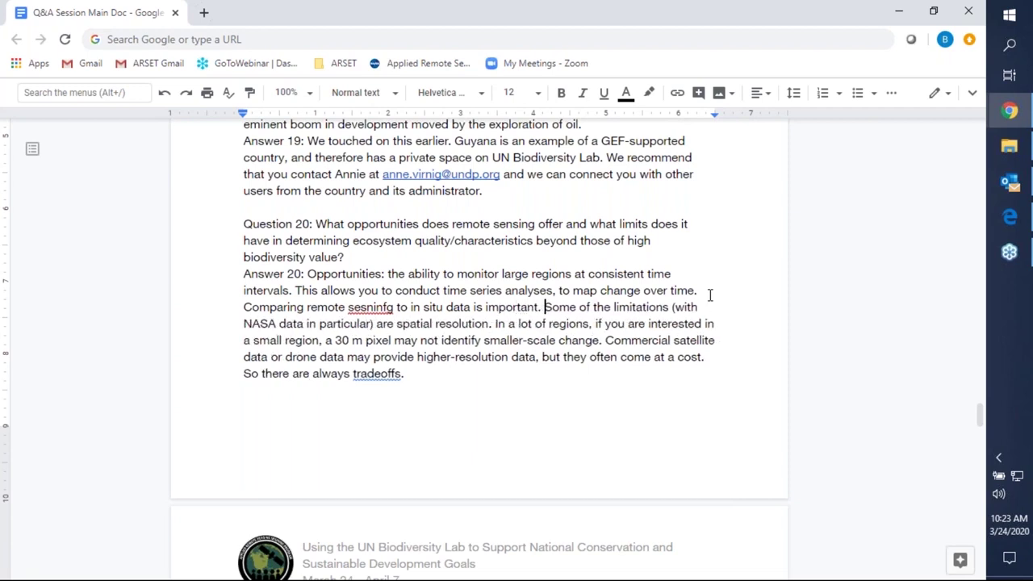
pyautogui.rightClick(370, 318)
pyautogui.click(395, 353)
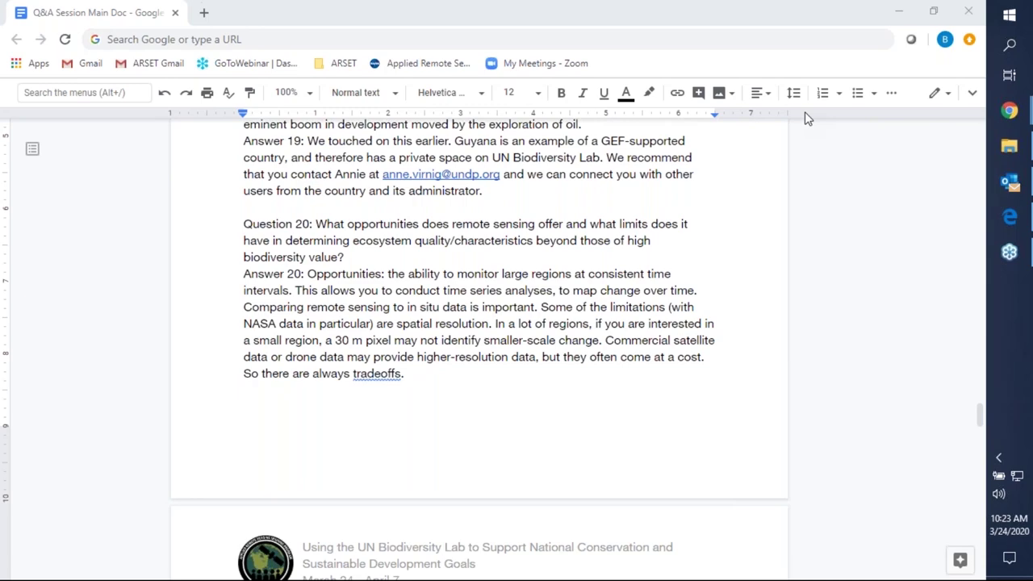
# Step: Fill in Answer 21 with "All 3 of the next questions are similar." and correct the misspelled words "questions" and "next"
pyautogui.scroll(-5, 742, 336)
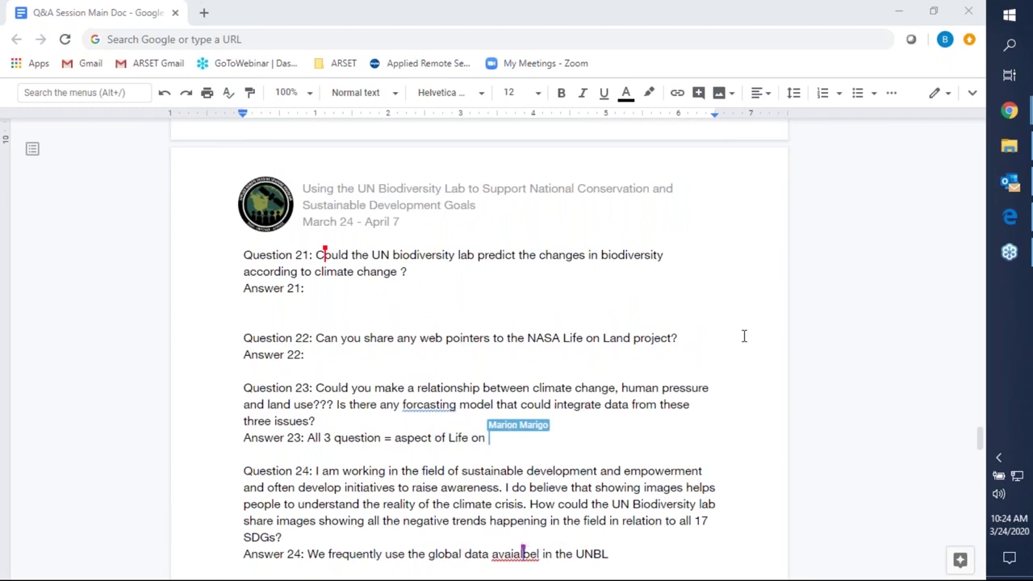
pyautogui.click(355, 286)
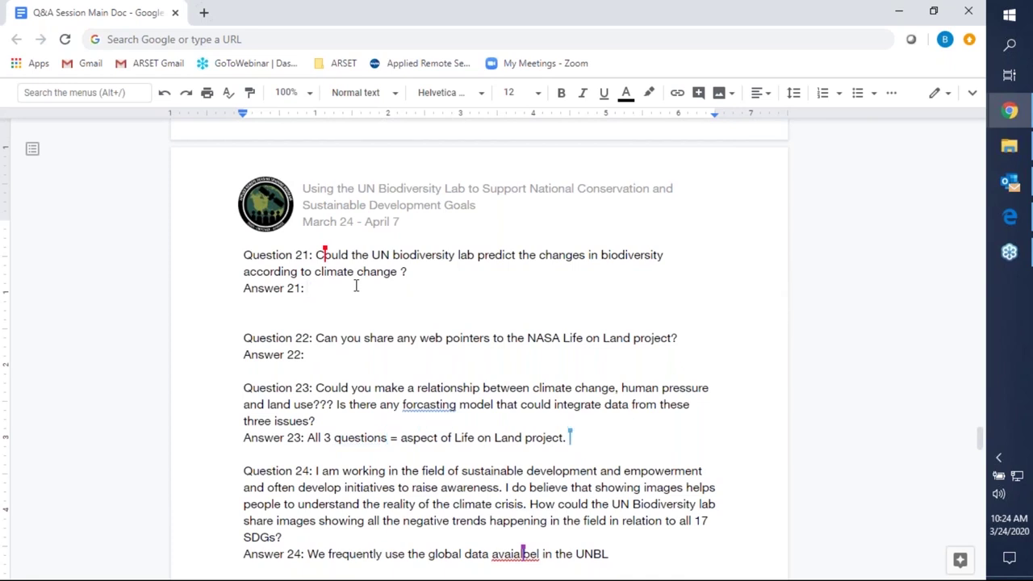
pyautogui.write('All 3 of ')
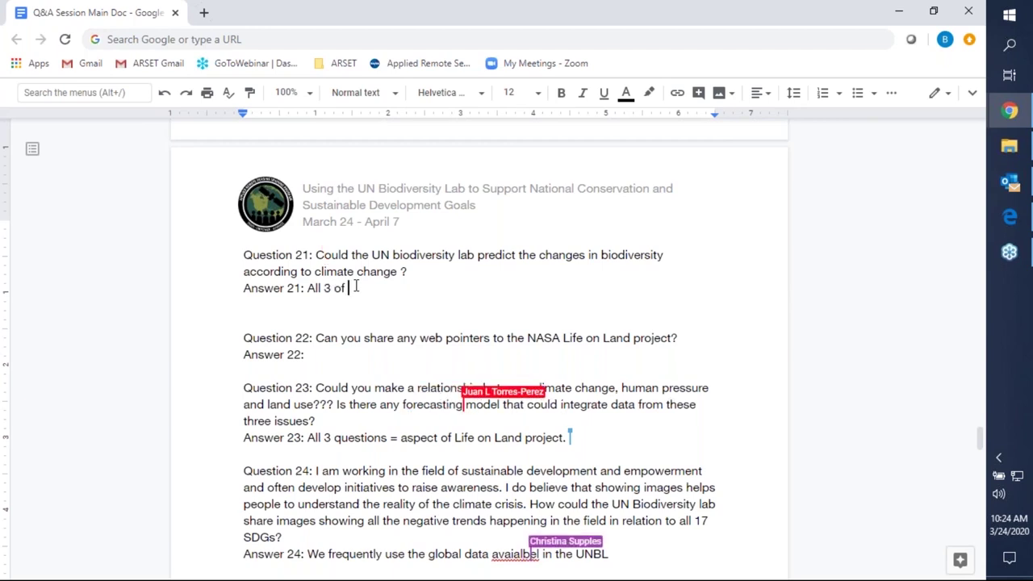
pyautogui.write('the nest q')
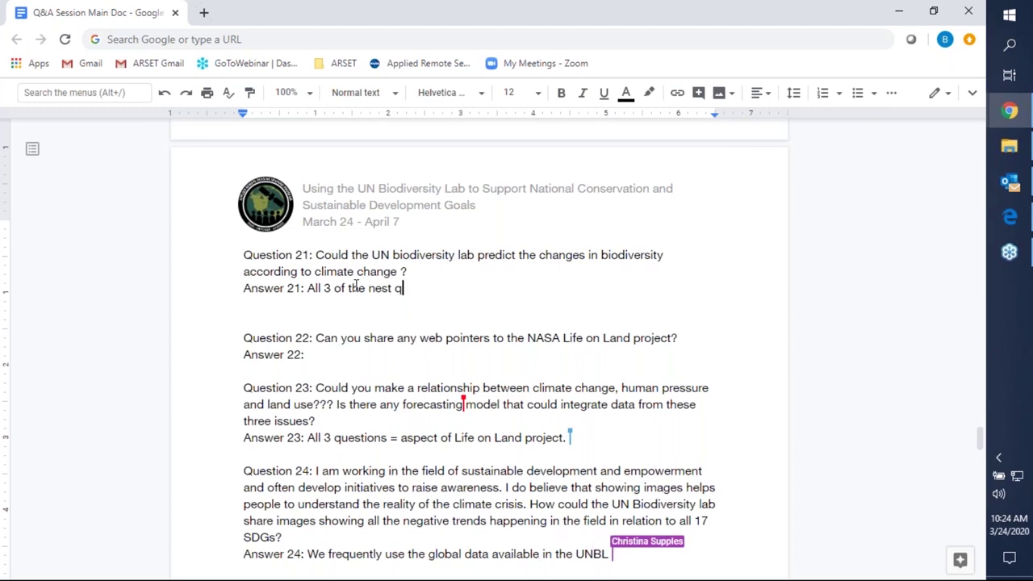
pyautogui.write('uestionas')
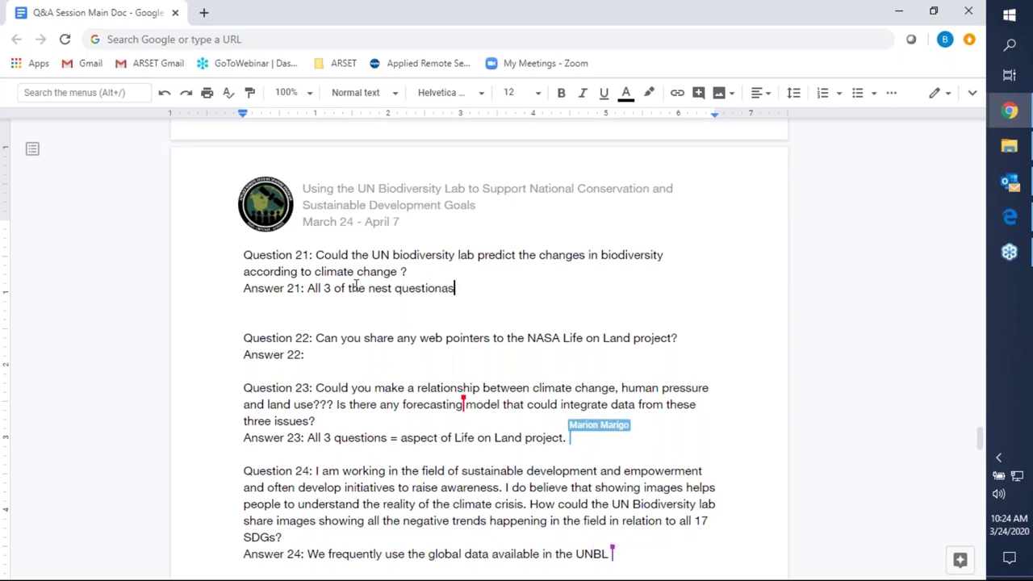
pyautogui.write(' are similar.')
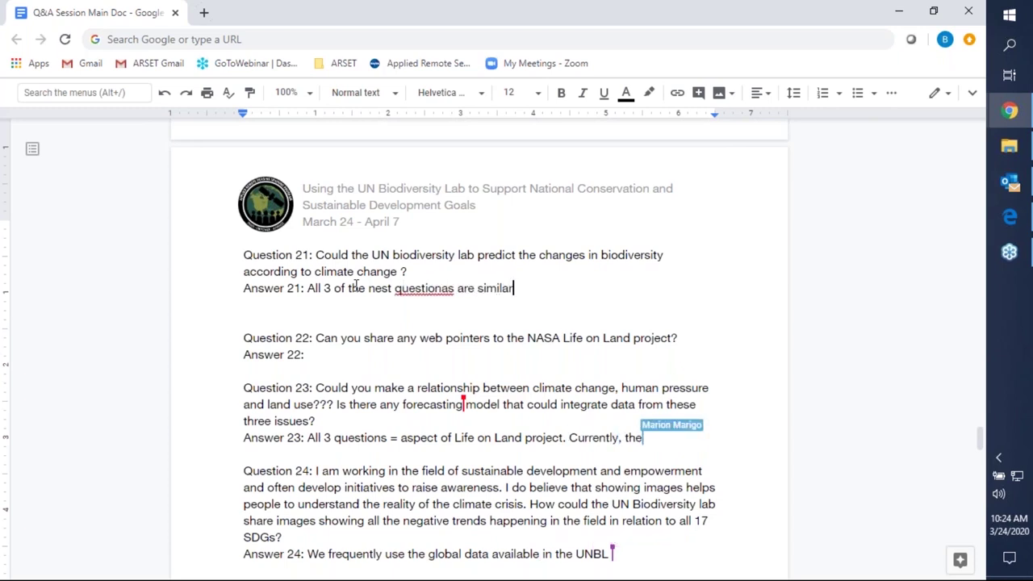
pyautogui.click(450, 289)
pyautogui.click(428, 269)
pyautogui.moveTo(468, 320); pyautogui.dragTo(470, 305)
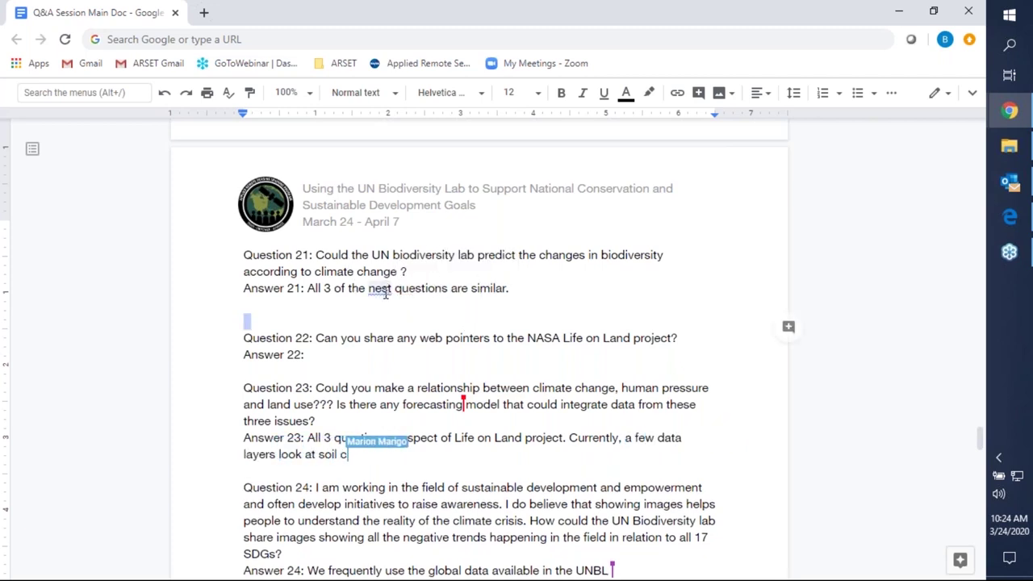
pyautogui.click(386, 293)
pyautogui.click(413, 332)
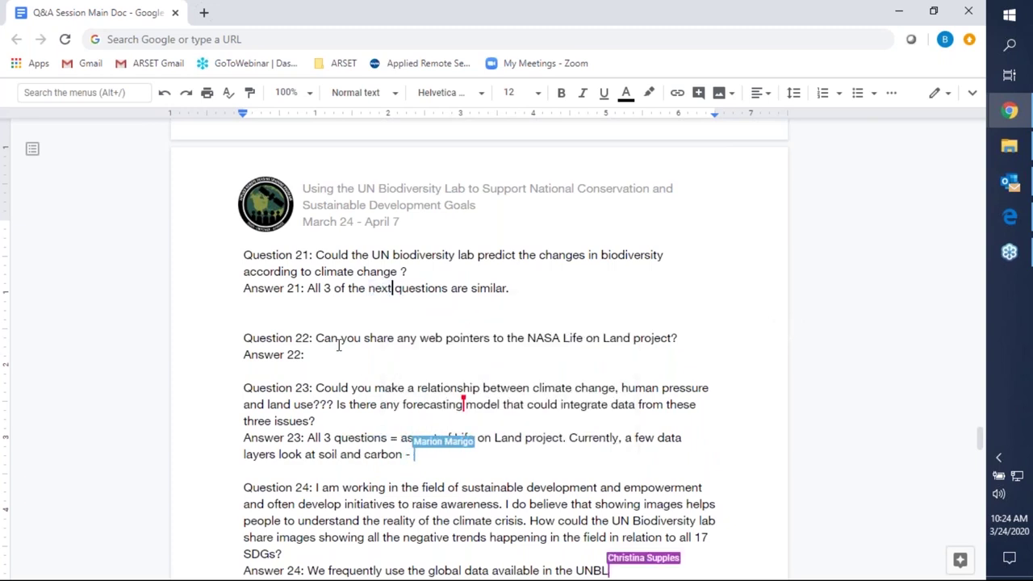
pyautogui.click(518, 293)
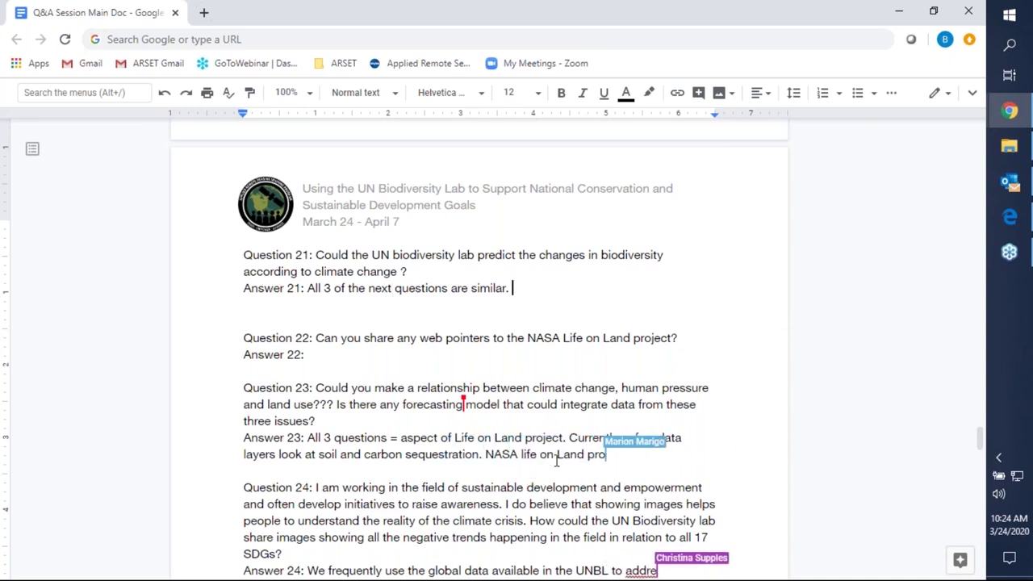
pyautogui.write('Currently')
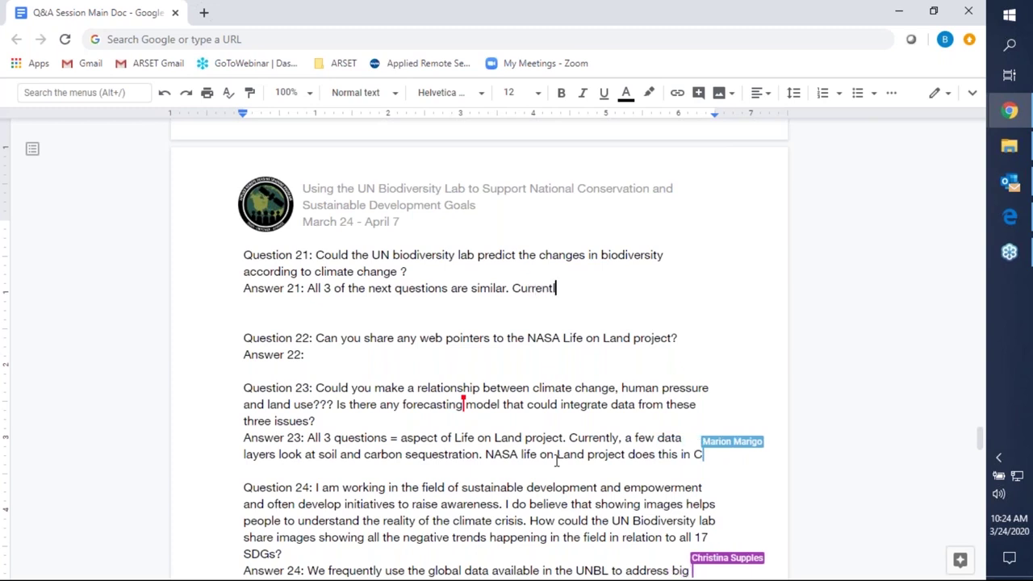
pyautogui.press('BackSpace')
pyautogui.press('BackSpace')
pyautogui.press('BackSpace')
pyautogui.press('BackSpace')
pyautogui.press('BackSpace')
pyautogui.press('BackSpace')
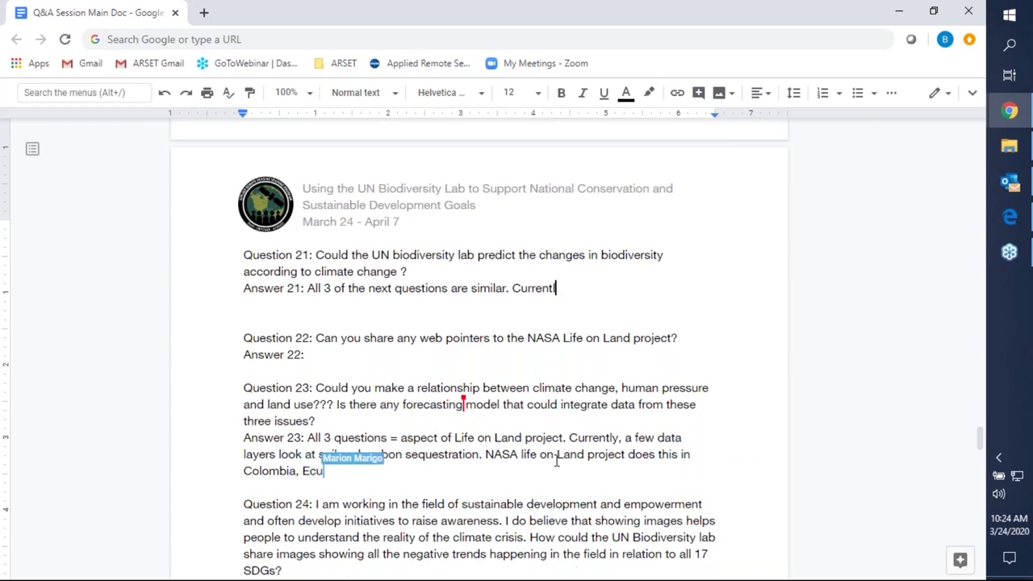
pyautogui.press('BackSpace')
pyautogui.press('BackSpace')
pyautogui.press('BackSpace')
pyautogui.press('BackSpace')
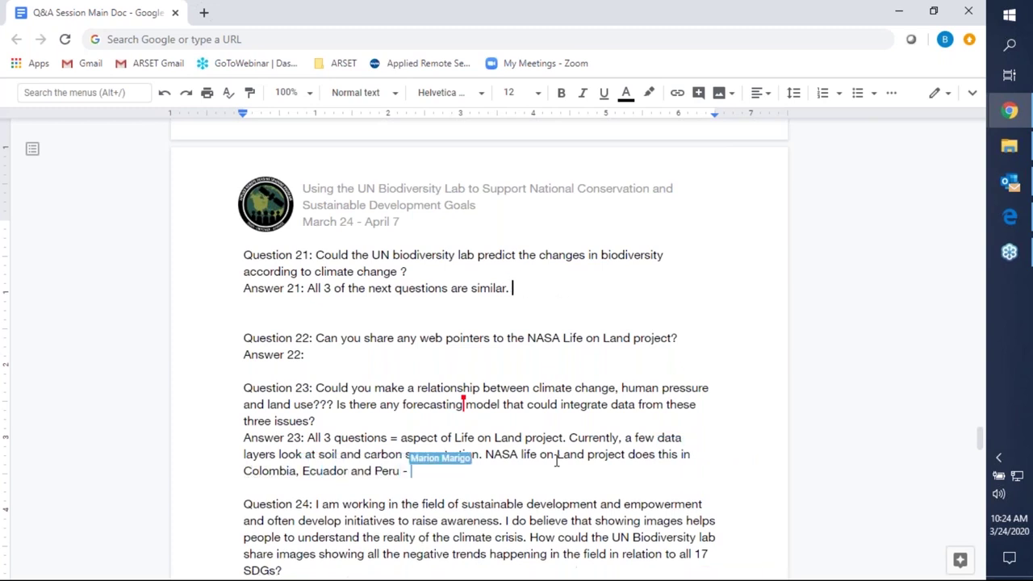
# Step: Add "Some layers look at soil organic carbon." to the end of Answer 21, correcting the misspelled word "organix"
pyautogui.write('S')
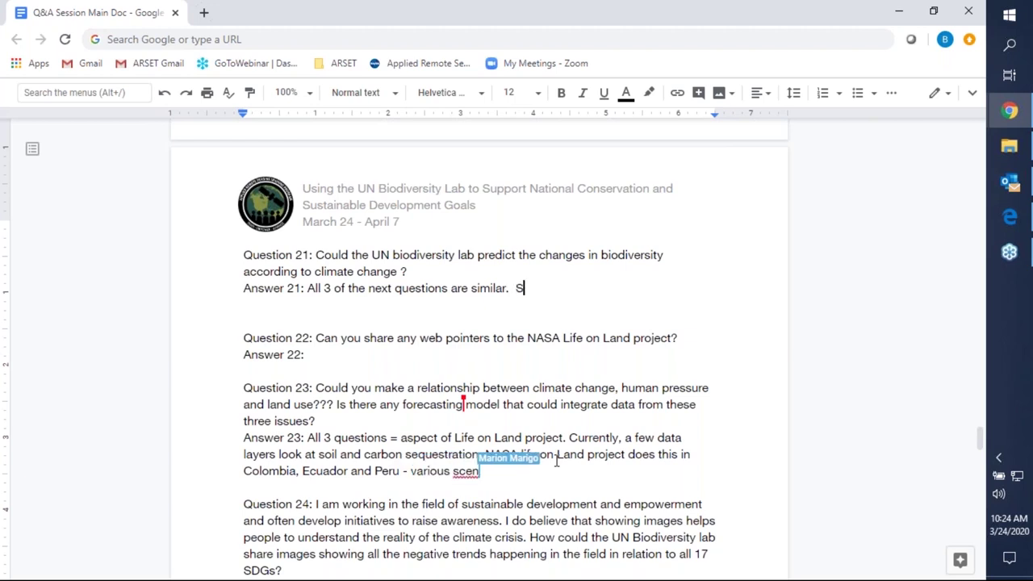
pyautogui.write('ome layers ')
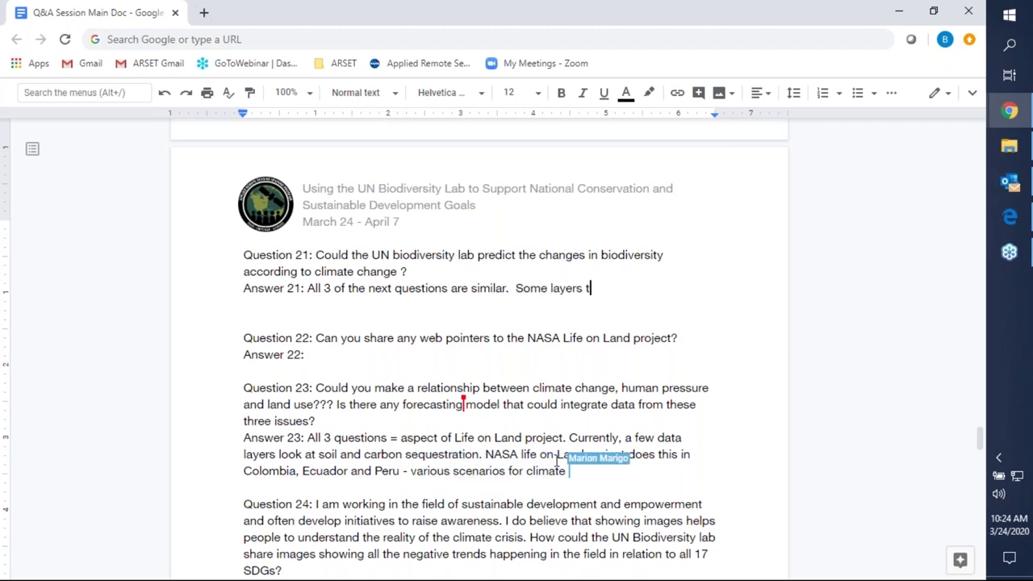
pyautogui.write('look at so')
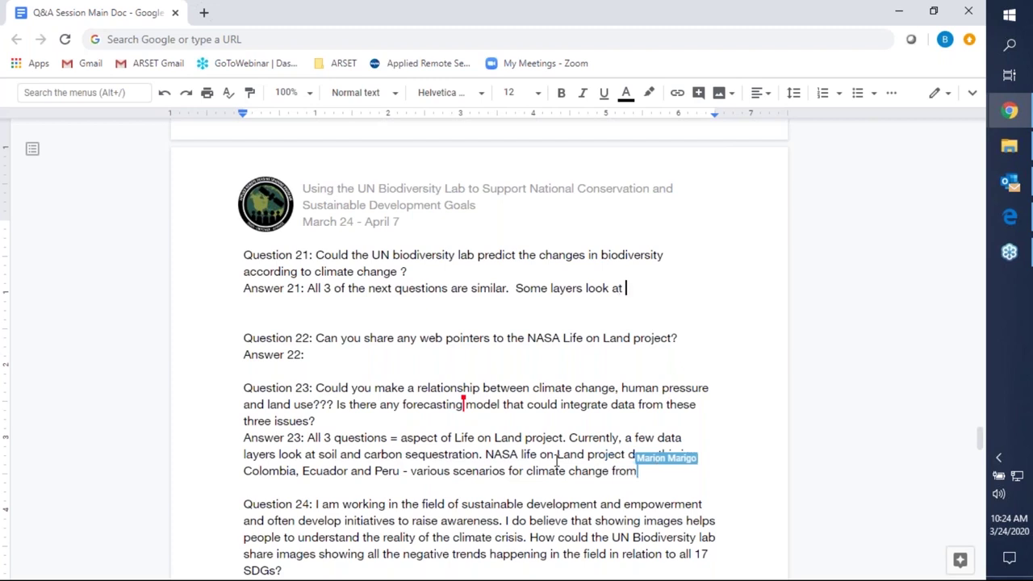
pyautogui.write('il or')
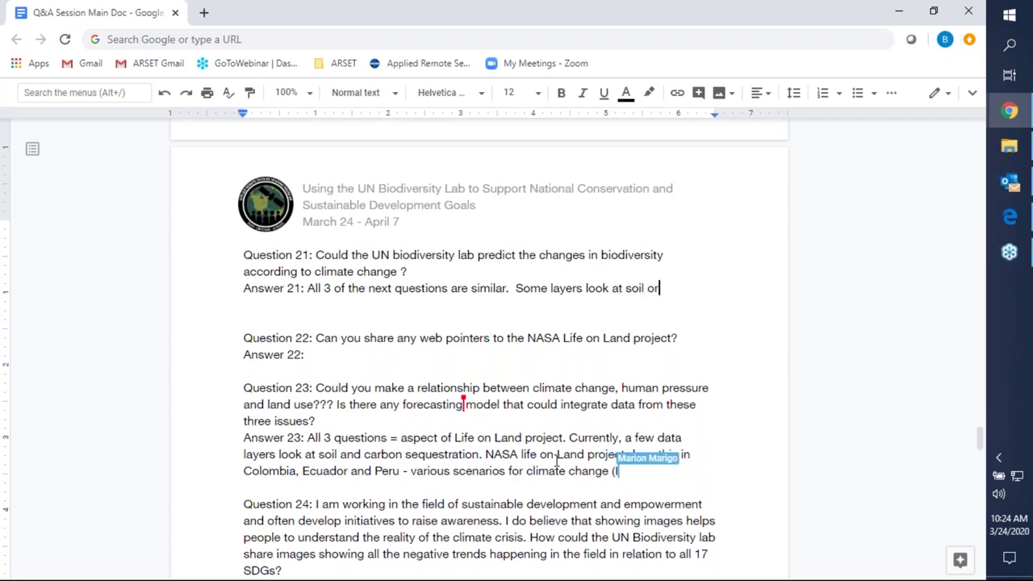
pyautogui.write('ganix carbo')
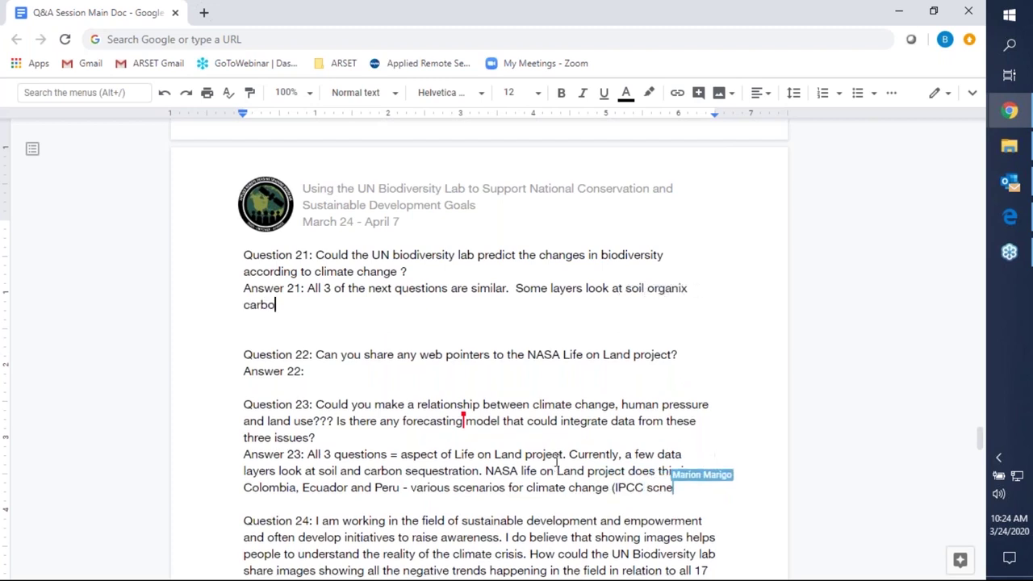
pyautogui.write('n/')
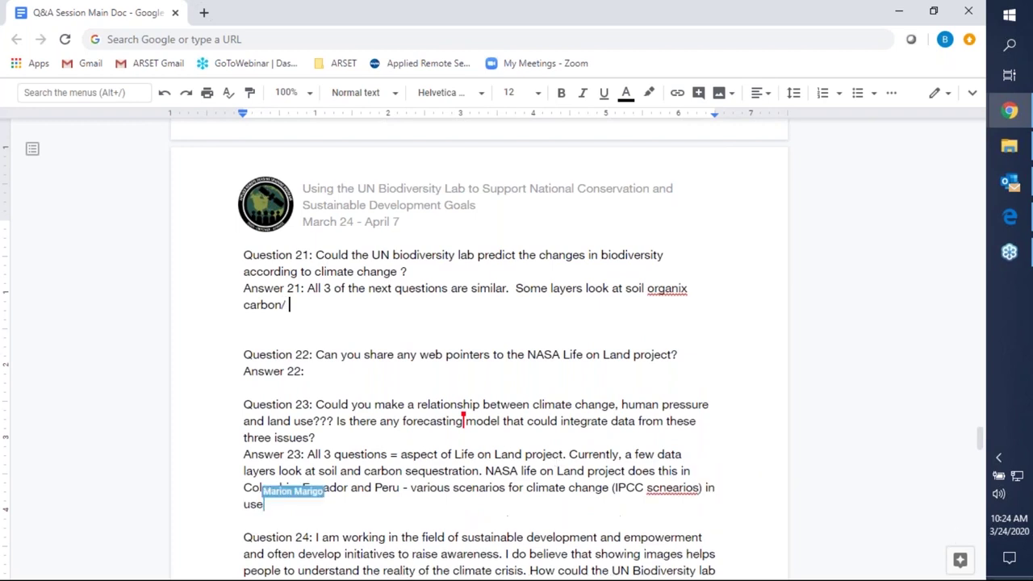
pyautogui.press('BackSpace')
pyautogui.write('.')
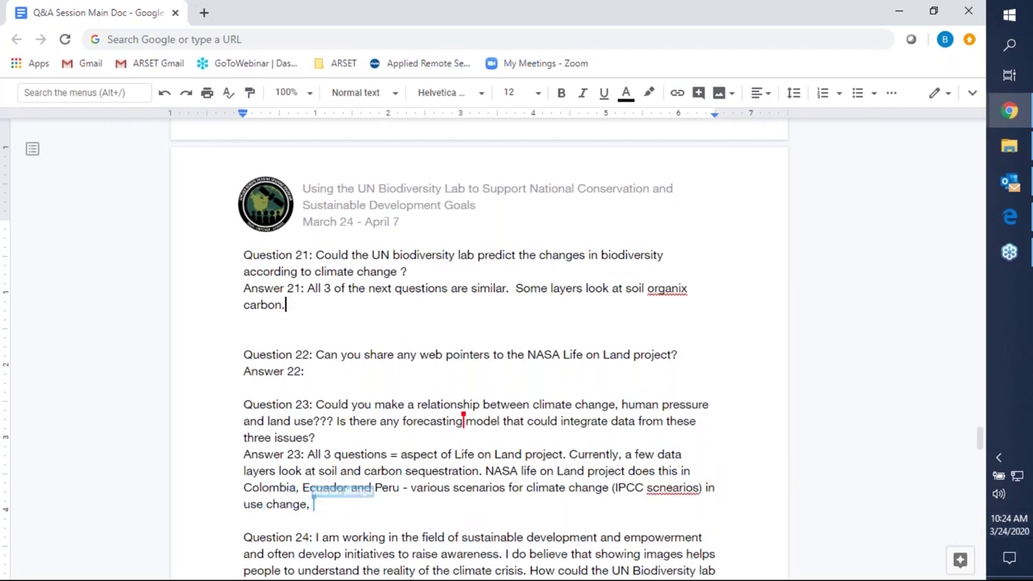
pyautogui.click(699, 288)
pyautogui.press('BackSpace')
pyautogui.write('change) and changes in wa')
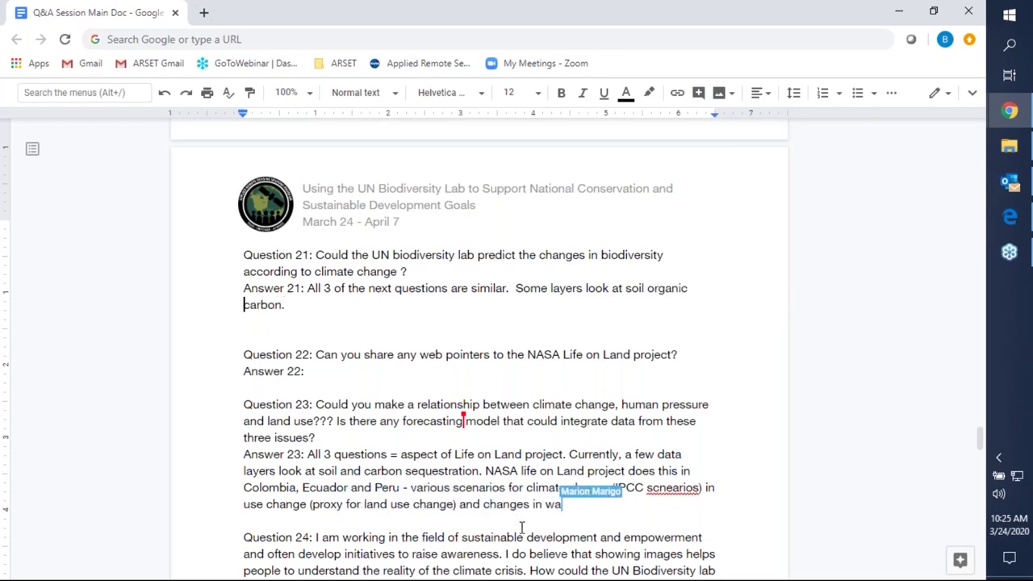
# Step: Read through Questions 22 to 24 with their answers, continuing down to Question 25
pyautogui.scroll(-2, 521, 527)
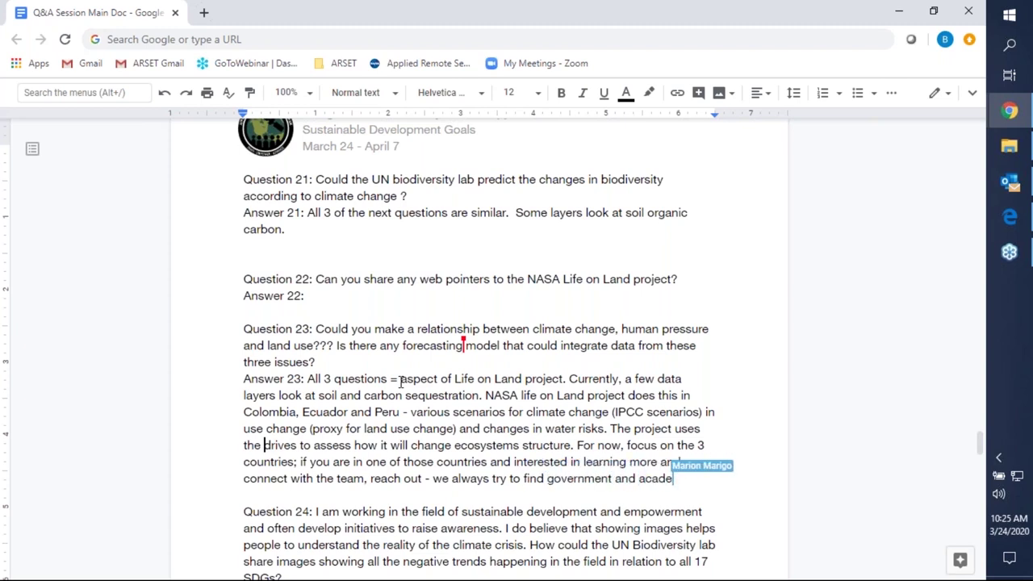
pyautogui.scroll(-2, 657, 452)
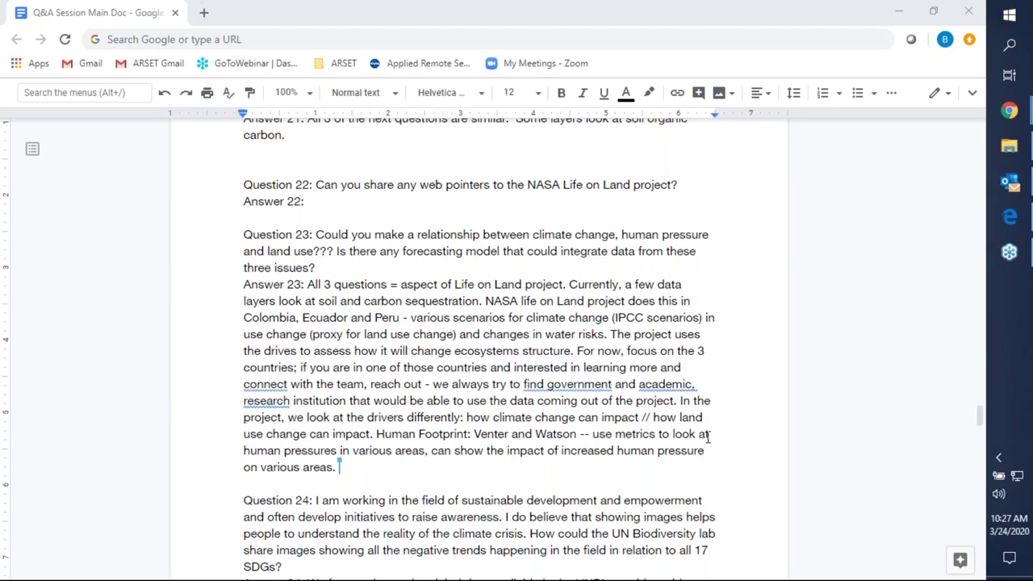
pyautogui.scroll(-1, 708, 436)
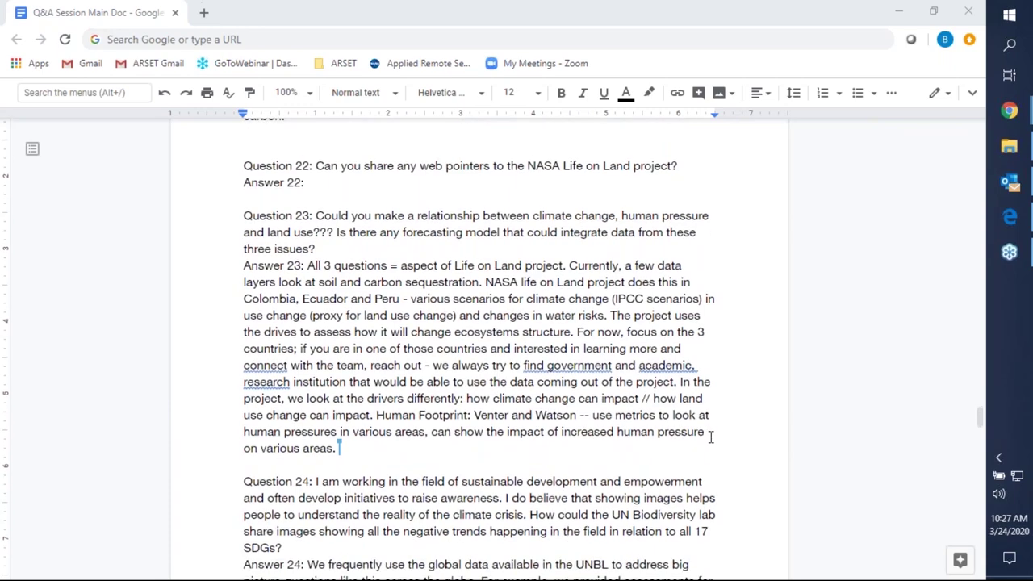
pyautogui.scroll(-1, 710, 436)
pyautogui.scroll(-4, 712, 436)
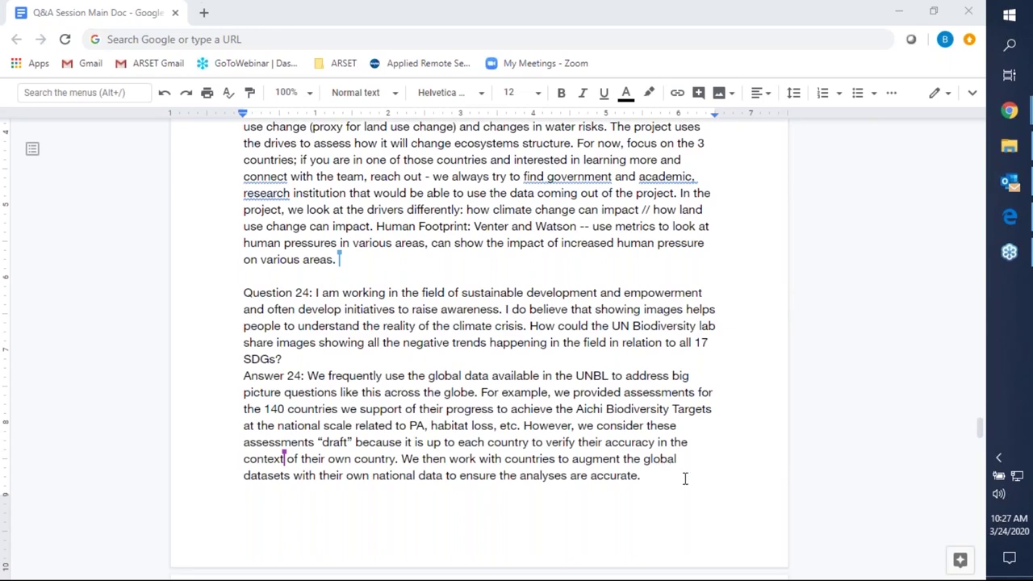
pyautogui.scroll(1, 684, 478)
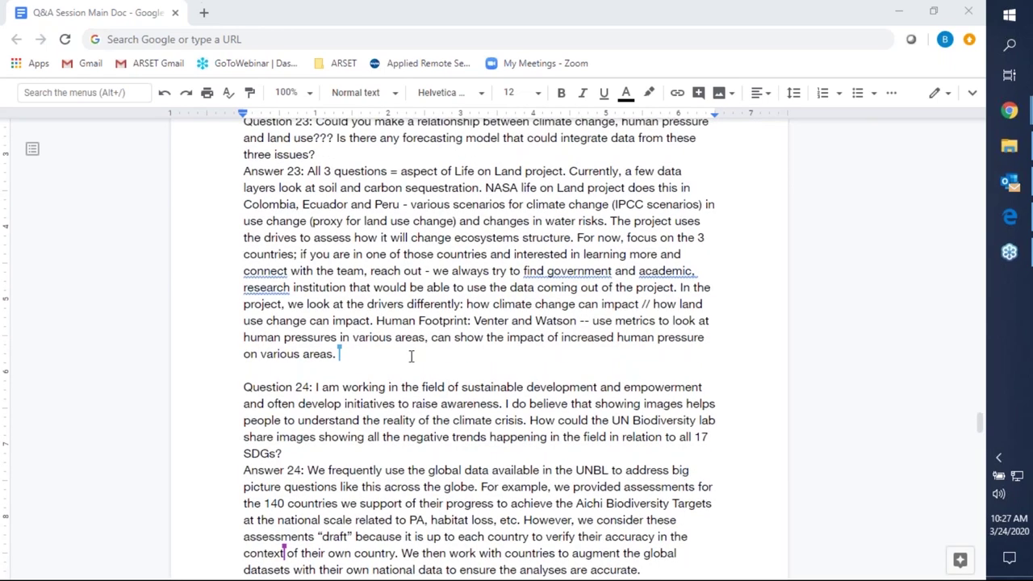
pyautogui.scroll(1, 411, 363)
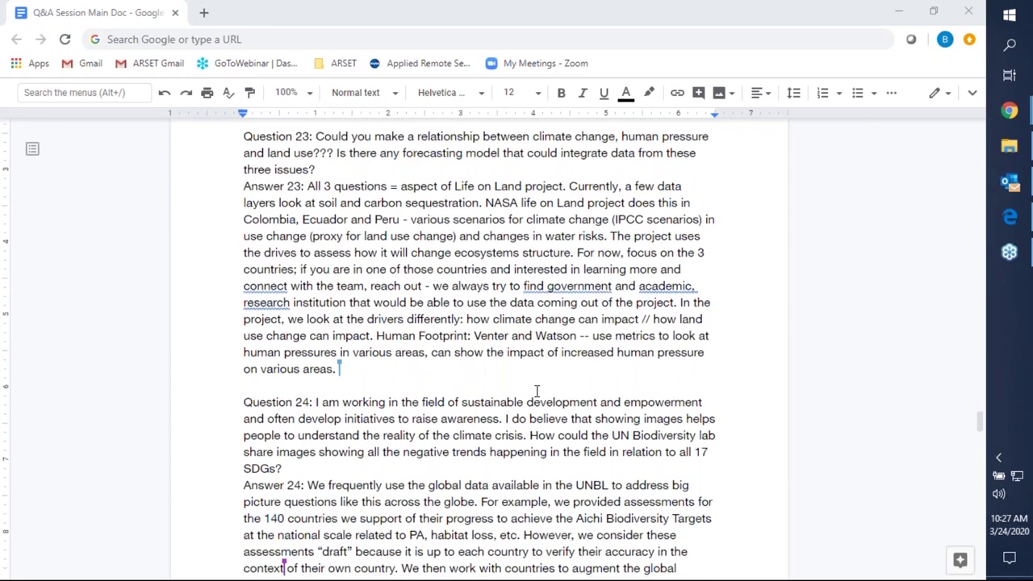
pyautogui.scroll(-2, 537, 392)
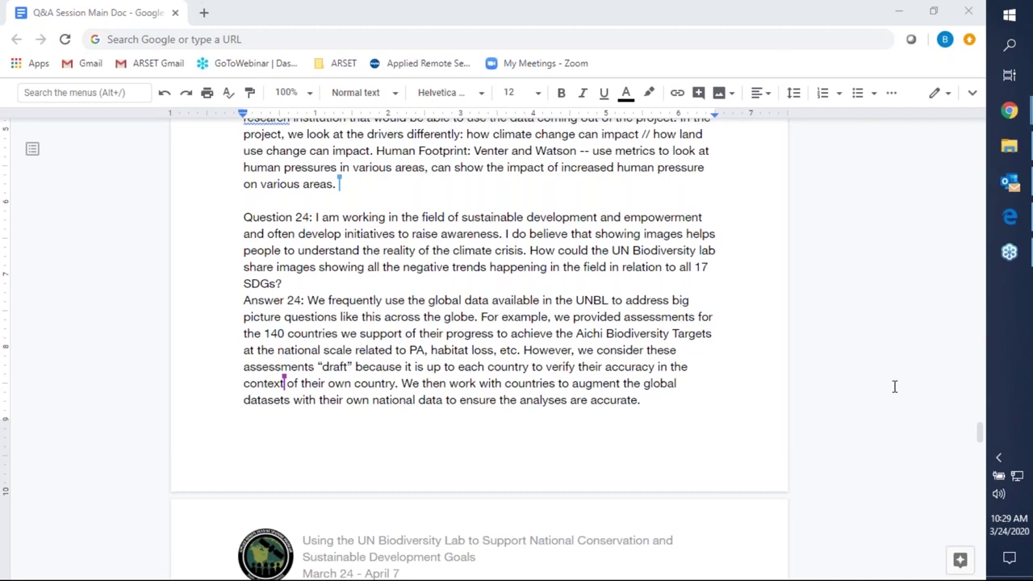
pyautogui.scroll(-1, 893, 386)
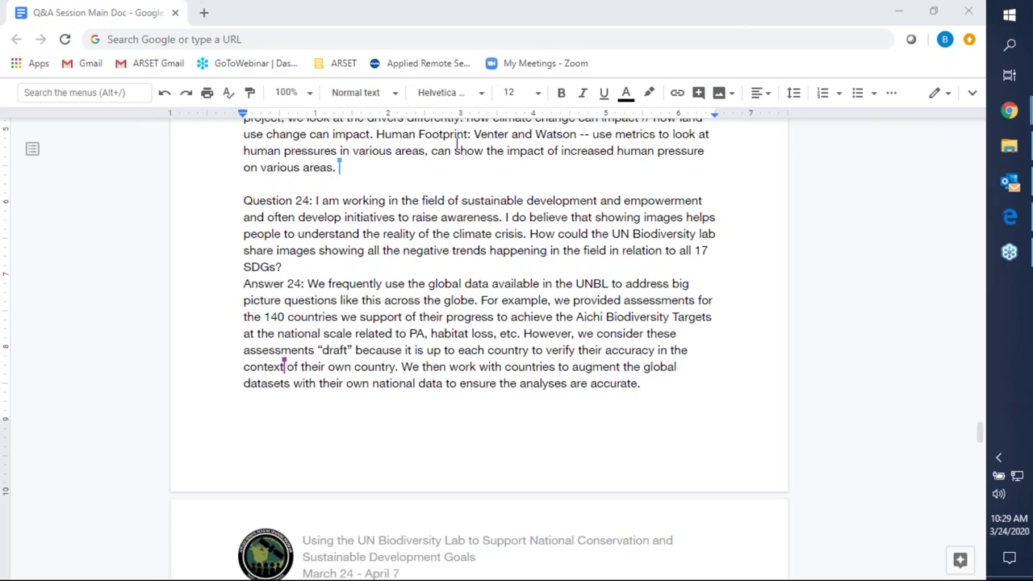
pyautogui.scroll(-3, 600, 396)
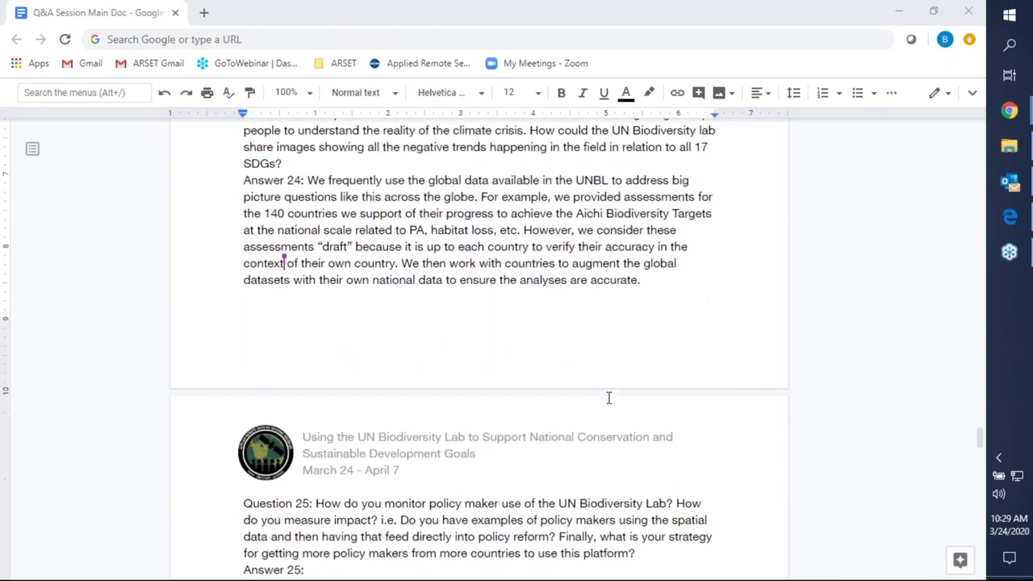
pyautogui.scroll(1, 608, 396)
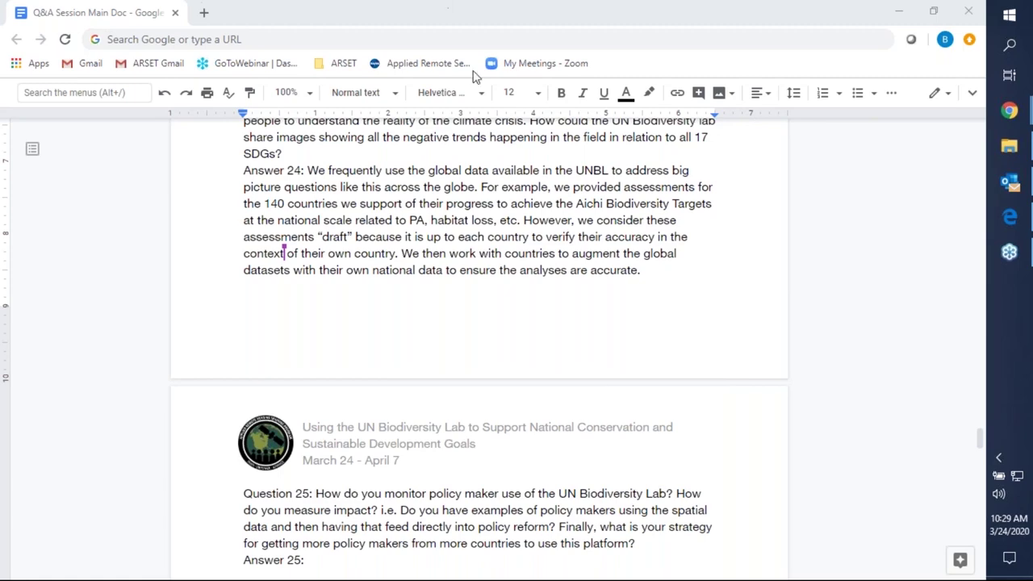
pyautogui.scroll(1, 601, 347)
pyautogui.scroll(-3, 606, 350)
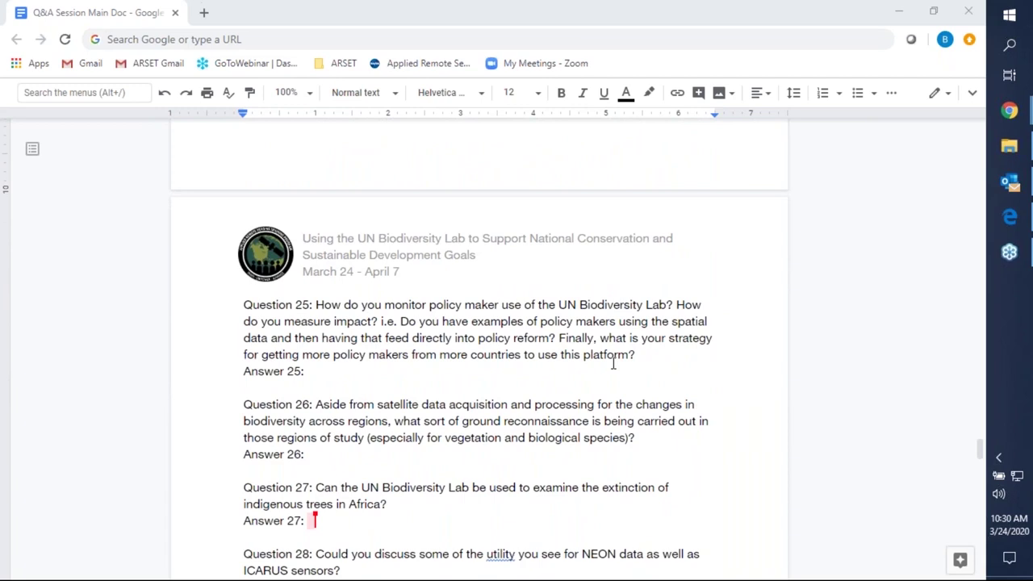
# Step: Start Answer 25 with "One of the asiest ways to mintor is through the number of registered users in private projects."
pyautogui.click(332, 365)
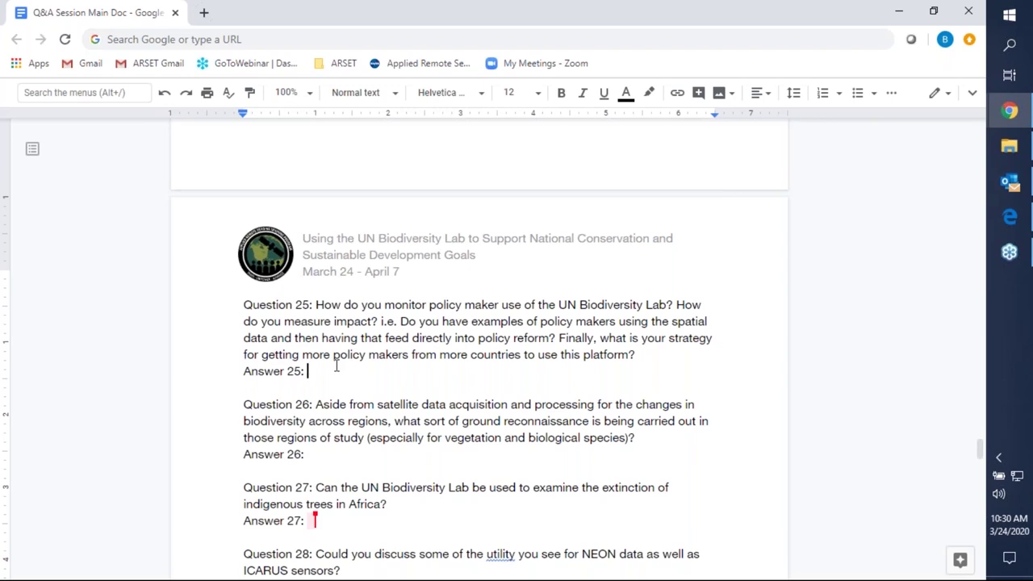
pyautogui.write('One of the asiest ways ')
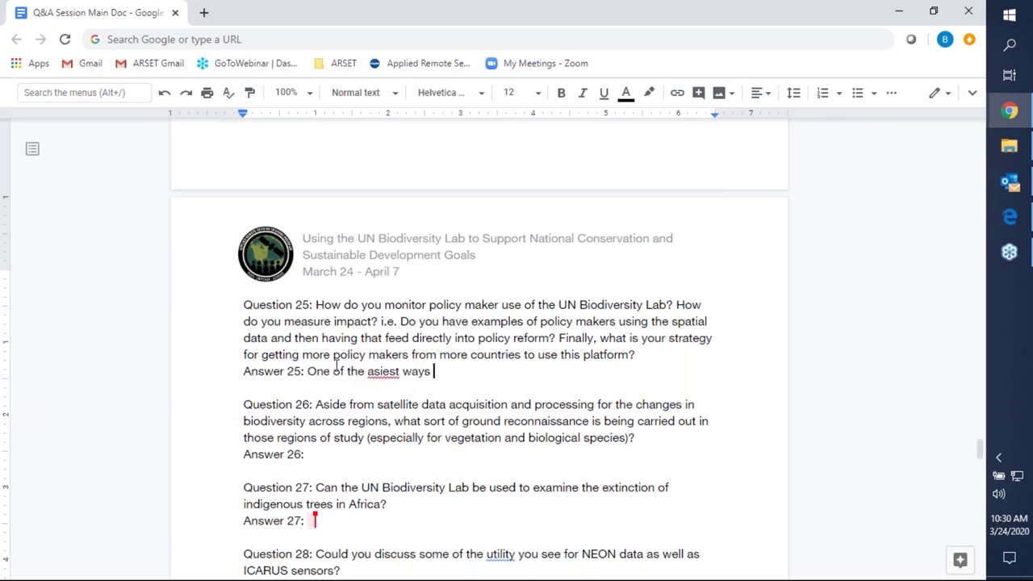
pyautogui.write('to mintor is through')
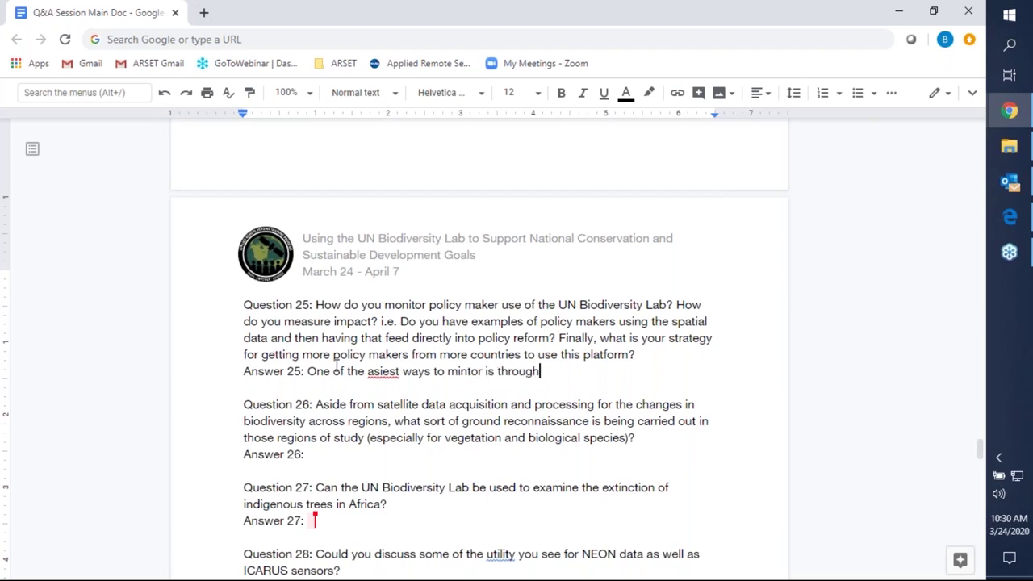
pyautogui.write(' the number ')
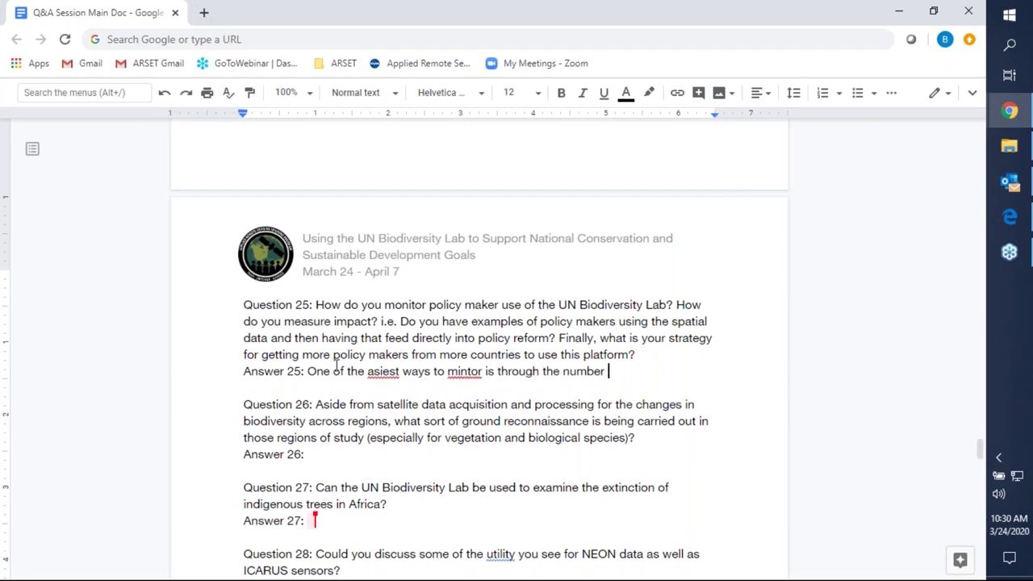
pyautogui.write('of registered users in proj')
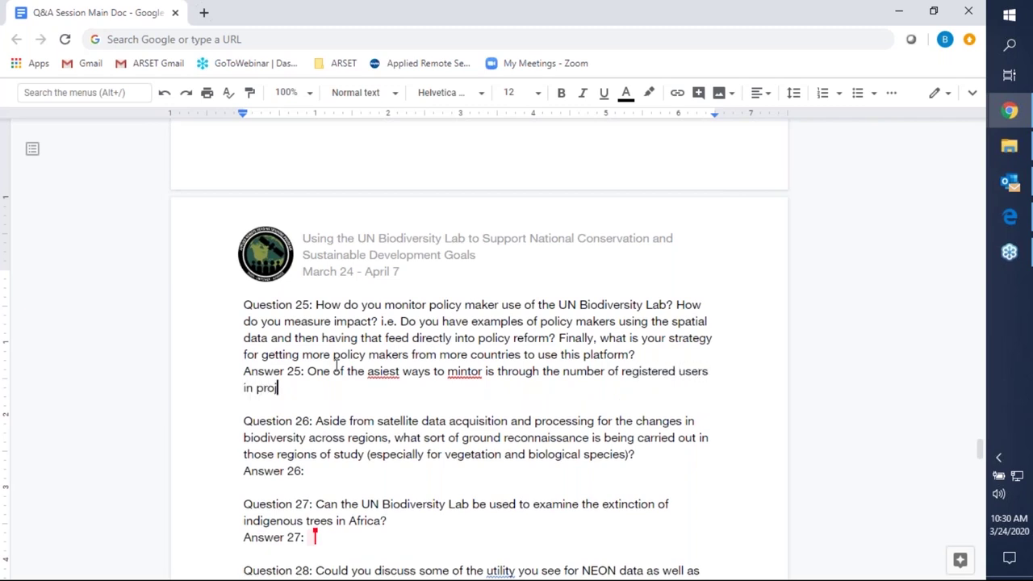
pyautogui.press('BackSpace')
pyautogui.write('ivate projects. Over 20')
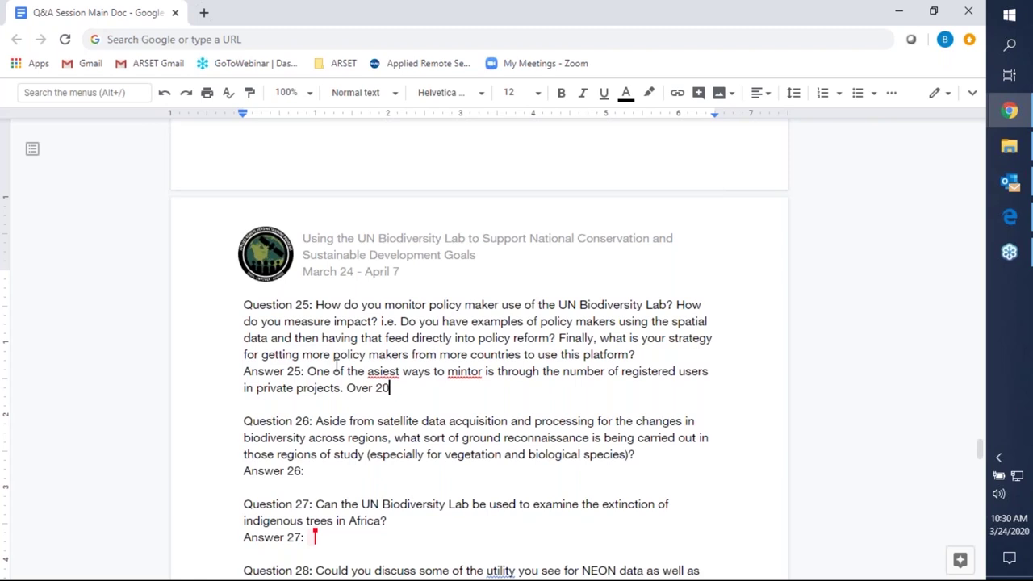
# Step: Continue Answer 25 with the sentence "Over 200 policy makers from 60 countreis are using UN Bioviverity Lab currently."
pyautogui.write('0 policy makers from ')
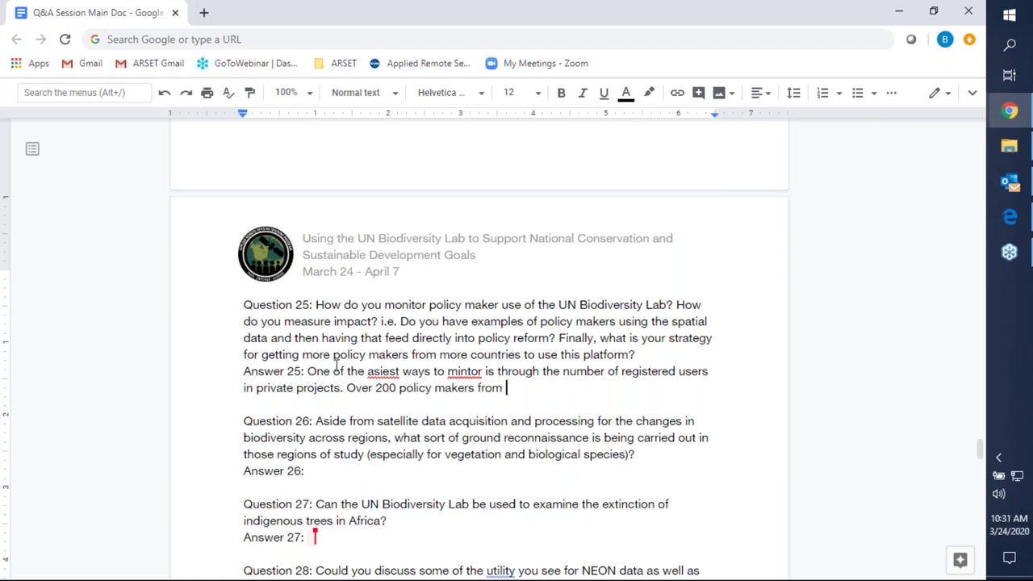
pyautogui.write('60 countreis are using it')
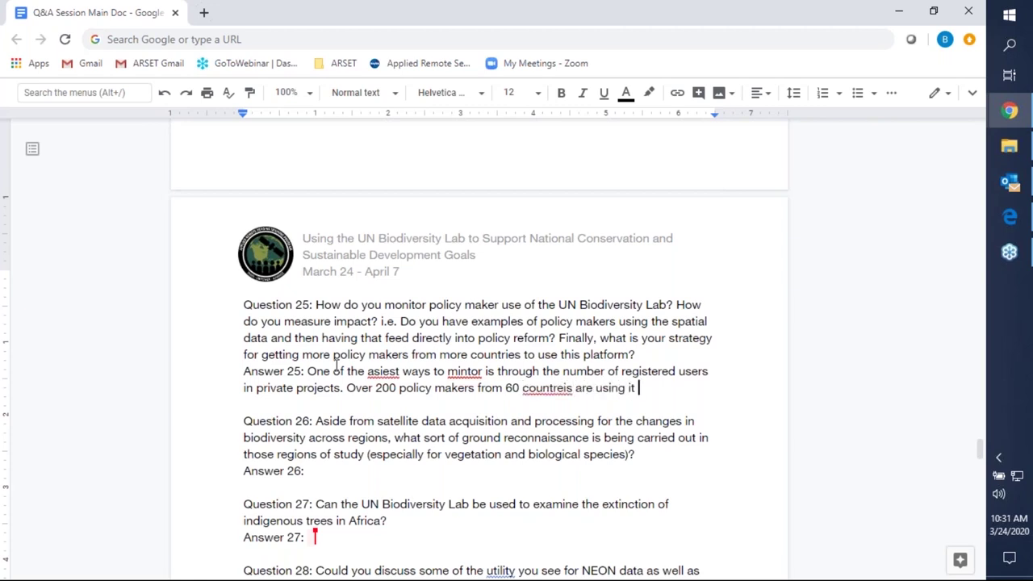
pyautogui.press('BackSpace')
pyautogui.press('BackSpace')
pyautogui.press('BackSpace')
pyautogui.write('UN Bioviverity Lab')
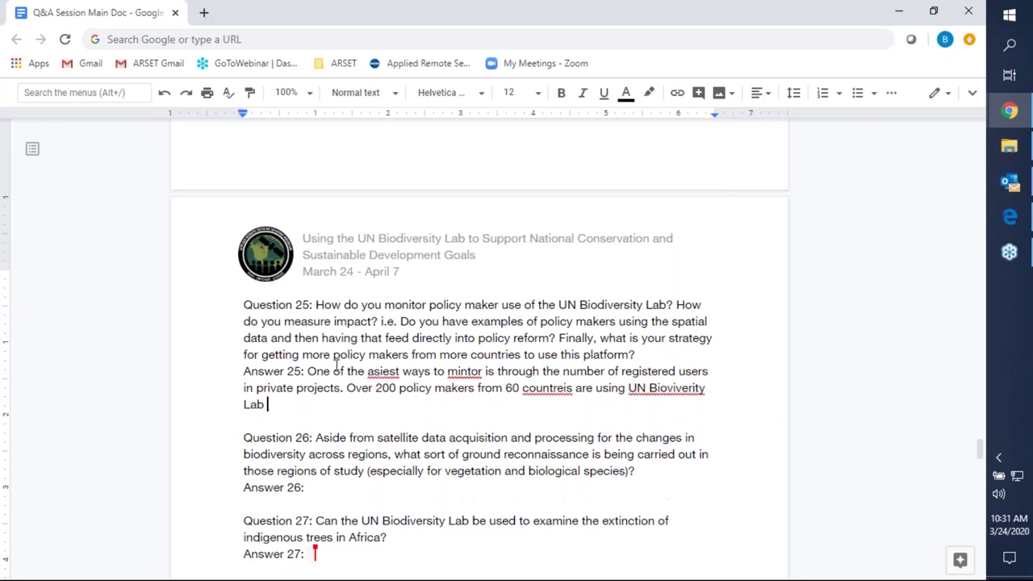
pyautogui.press('BackSpace')
pyautogui.write('currenlt')
pyautogui.press('BackSpace')
pyautogui.press('BackSpace')
pyautogui.write('tly.')
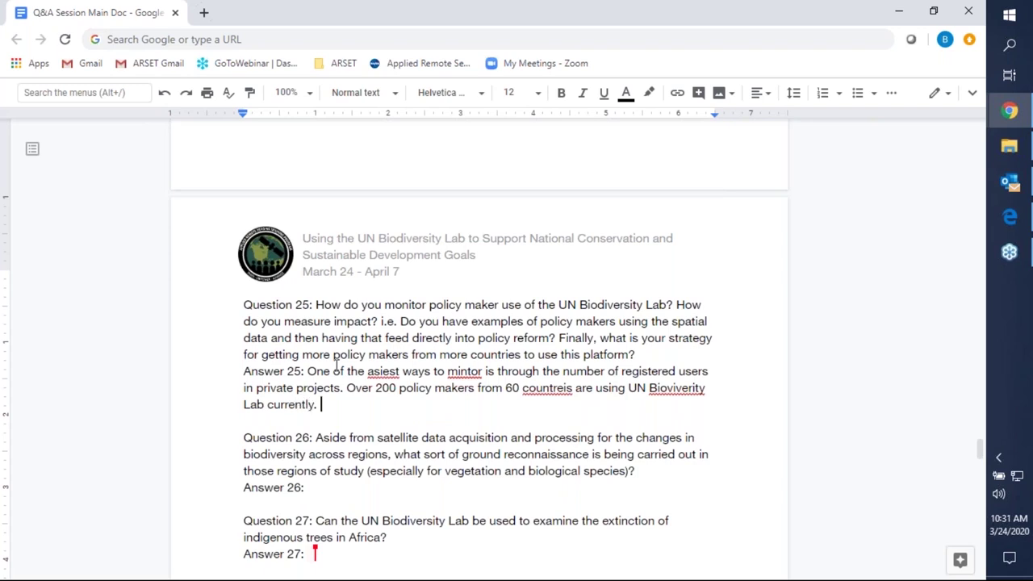
# Step: Correct the misspelled words in Answer 25 from "asiest" to "easiest" and from "Bioviverity" to "Biodiversity"
pyautogui.rightClick(397, 373)
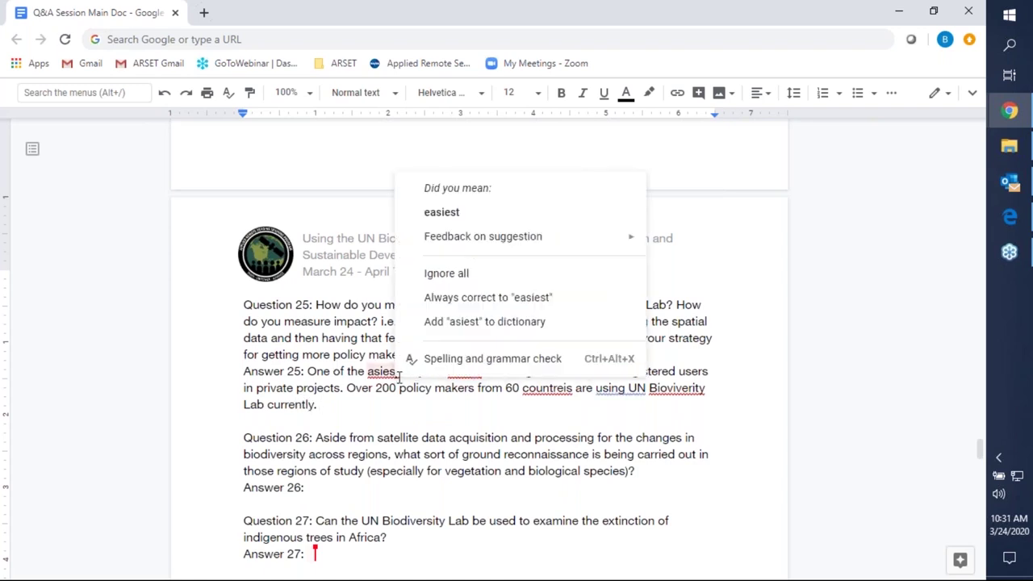
pyautogui.click(450, 212)
pyautogui.click(565, 394)
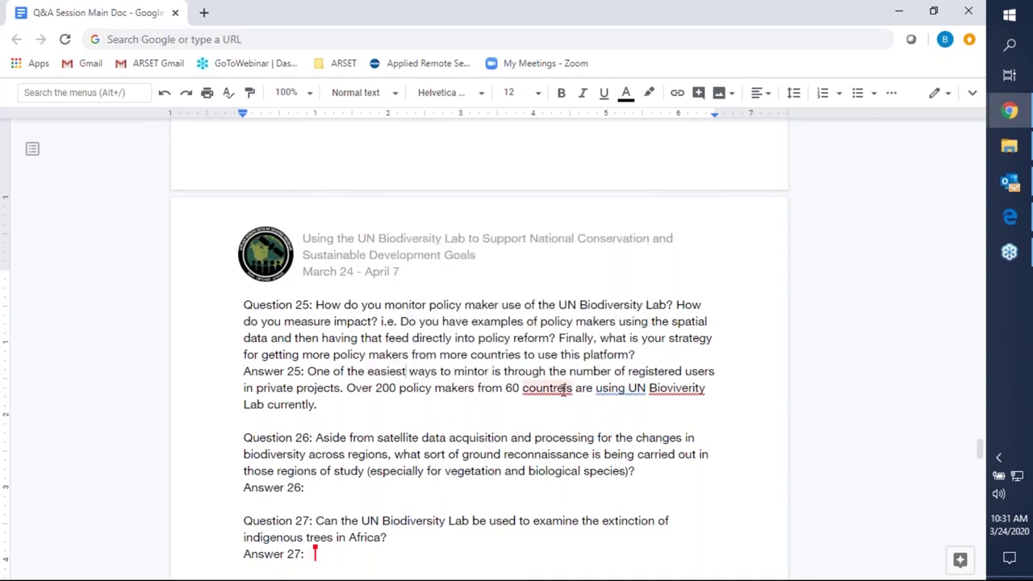
pyautogui.rightClick(663, 393)
pyautogui.click(703, 230)
# Step: Continue the end of Answer 25 with "Impact: Quantitiative is number of users, datsets uploaded"
pyautogui.click(413, 401)
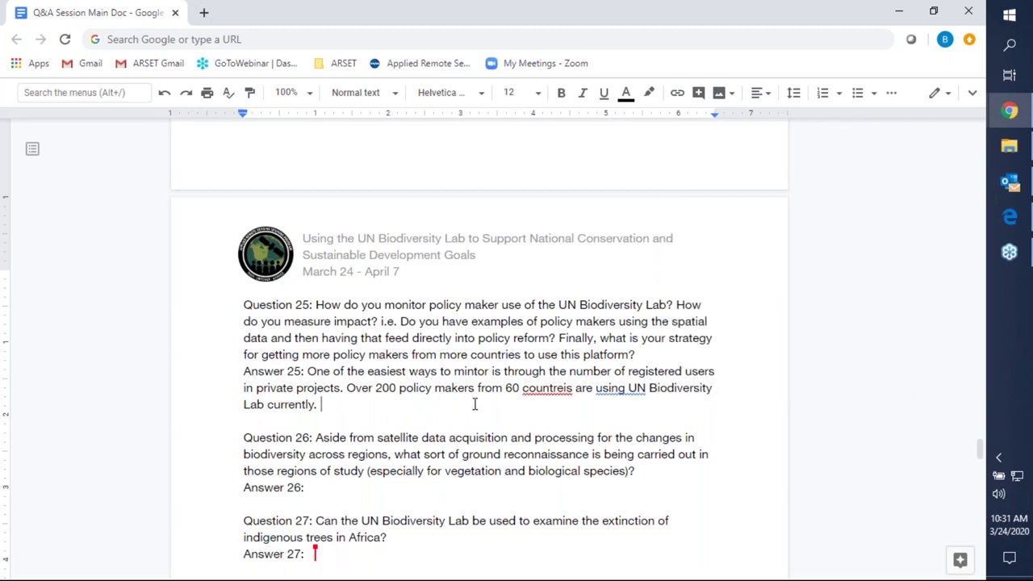
pyautogui.write('Impast')
pyautogui.press('BackSpace')
pyautogui.press('BackSpace')
pyautogui.write('ct')
pyautogui.press('BackSpace')
pyautogui.write(': Quantitiative ')
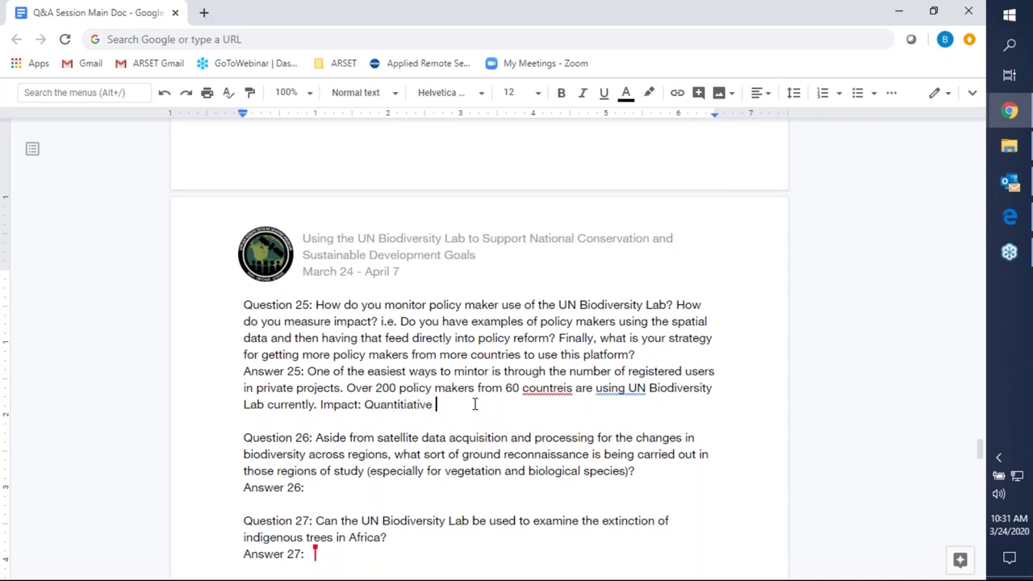
pyautogui.write('is num')
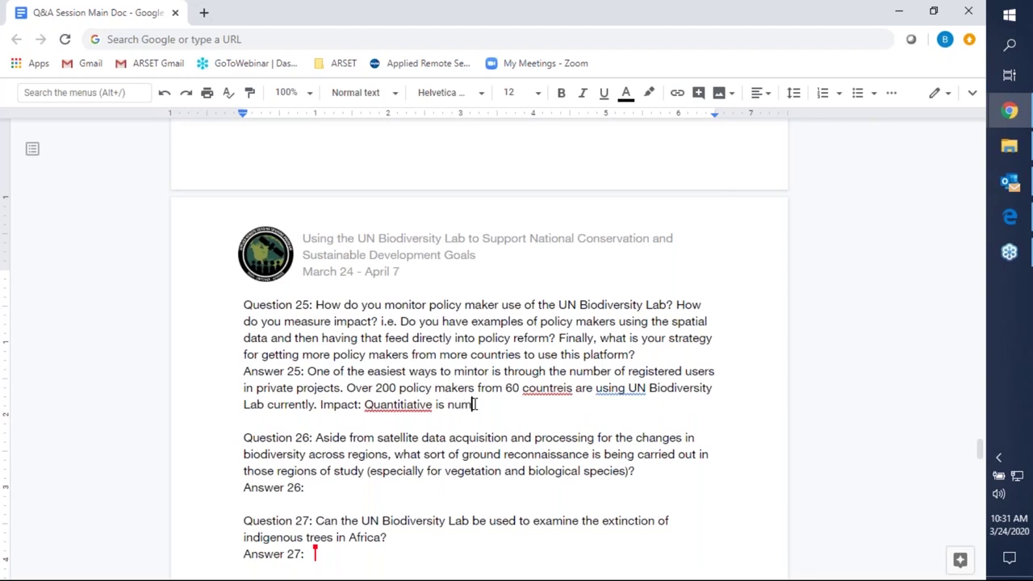
pyautogui.write('ber of users, datsets')
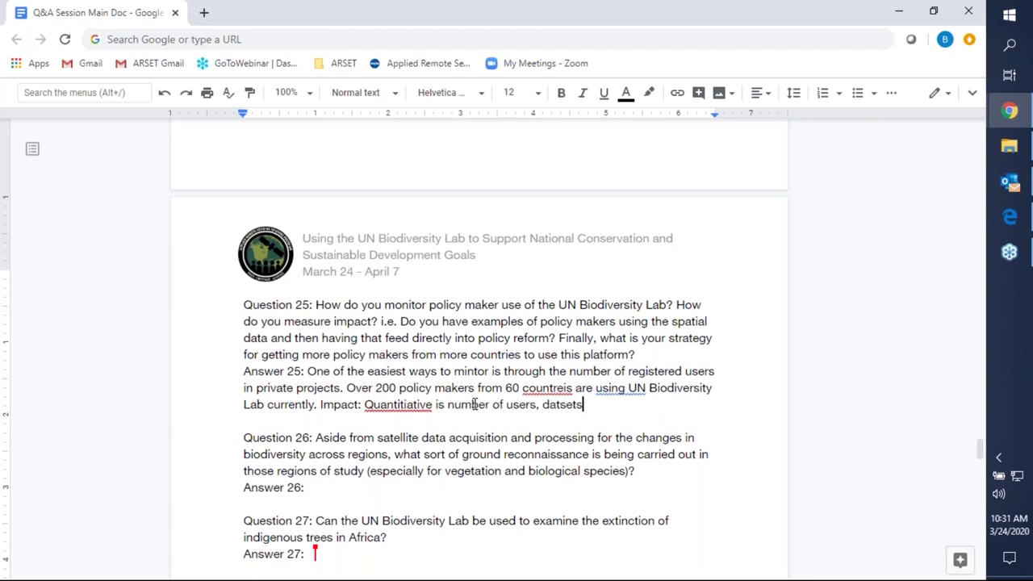
pyautogui.write(' uploaded')
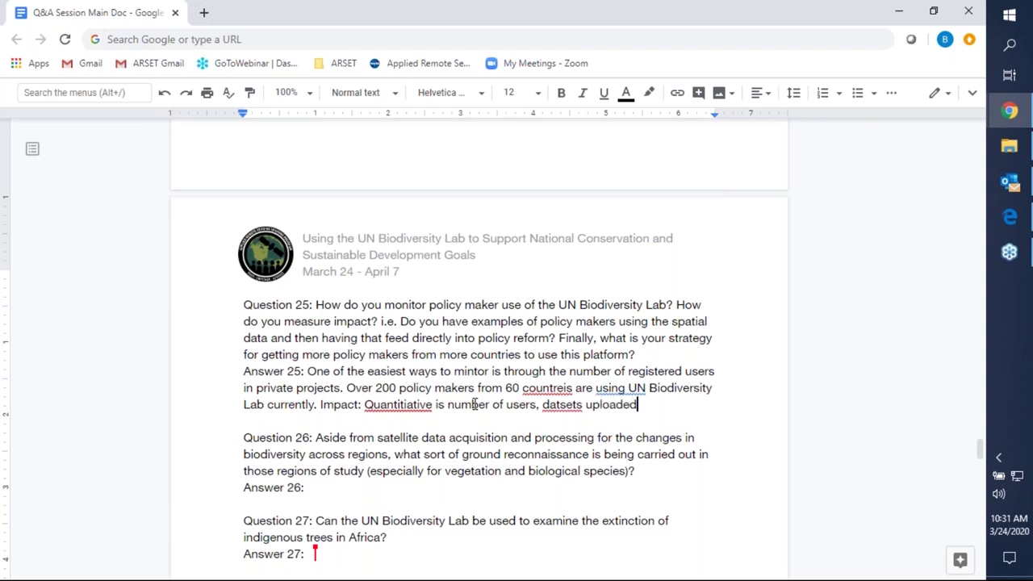
# Step: Complete the impact sentence in Answer 25 with ", but also balanced with individual stories of how countries are actually using the data."
pyautogui.write(', but also')
pyautogui.press('BackSpace')
pyautogui.press('BackSpace')
pyautogui.press('BackSpace')
pyautogui.write('lso balanced w')
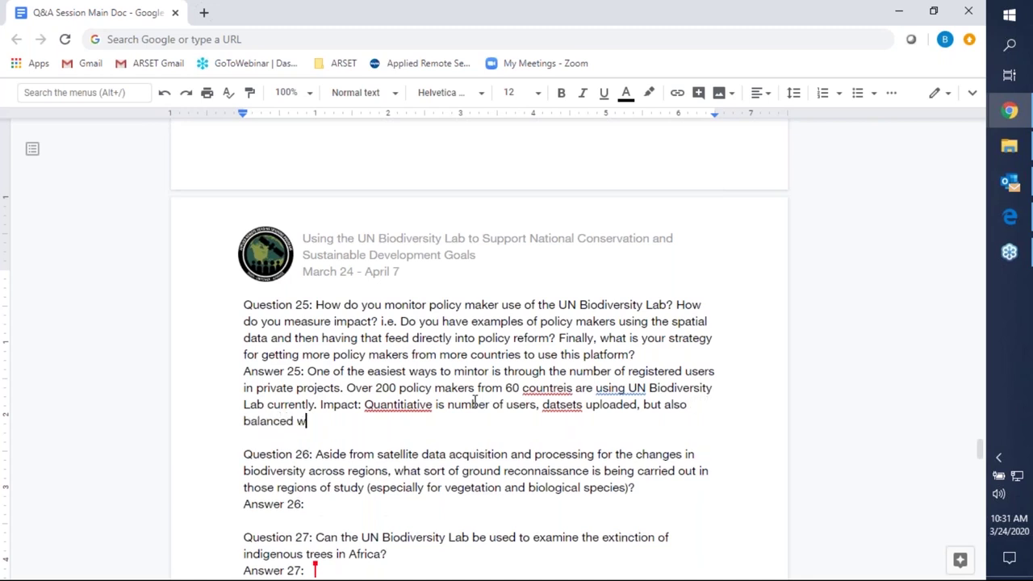
pyautogui.write('ith individual s')
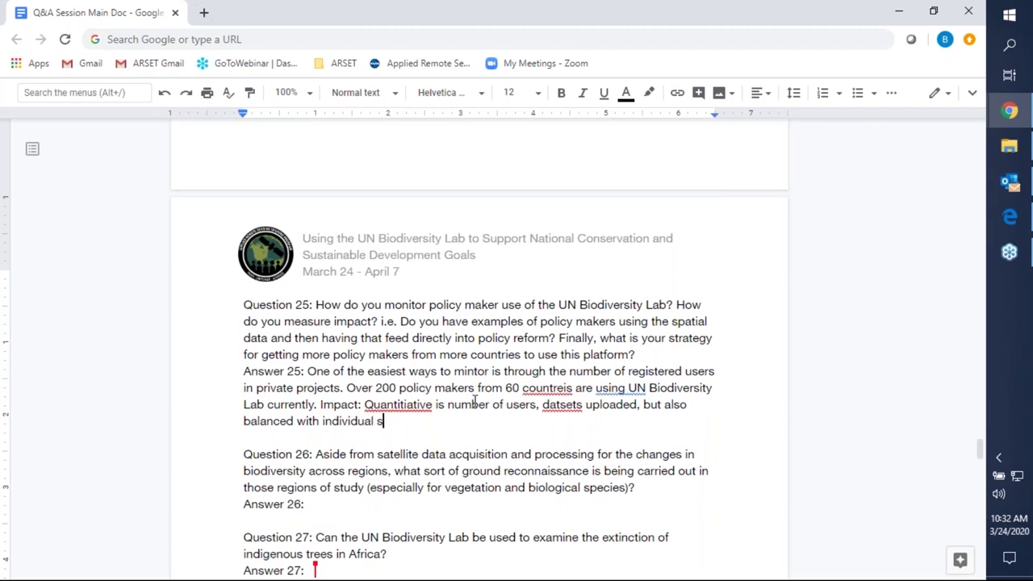
pyautogui.write('tories of how cou')
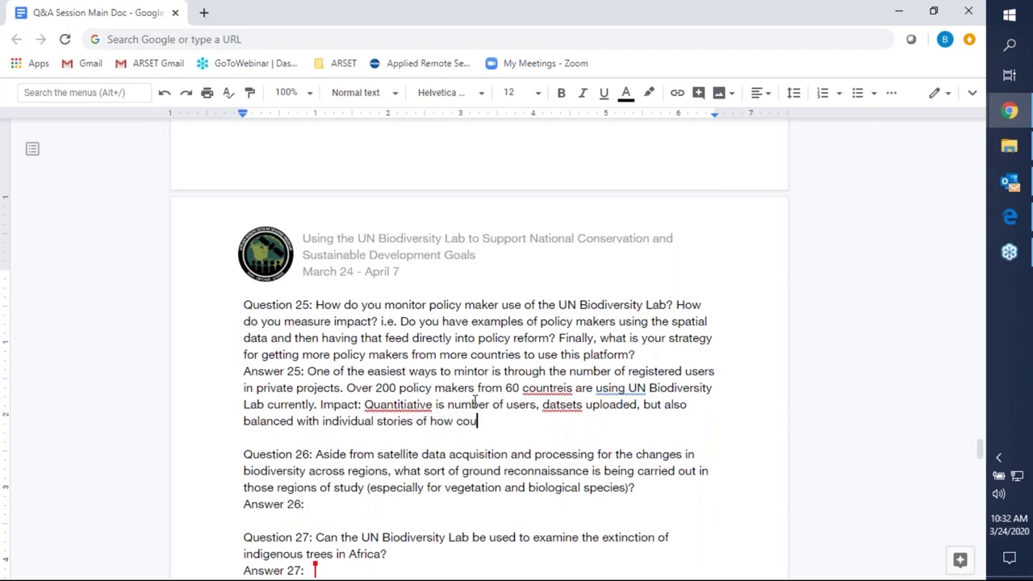
pyautogui.write('ntries are actuall')
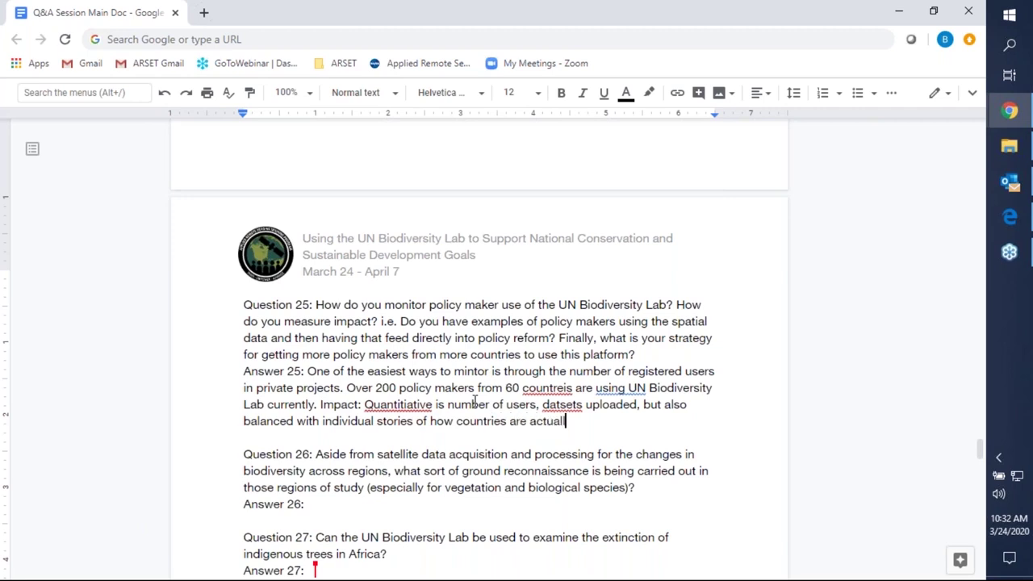
pyautogui.write('y using the data')
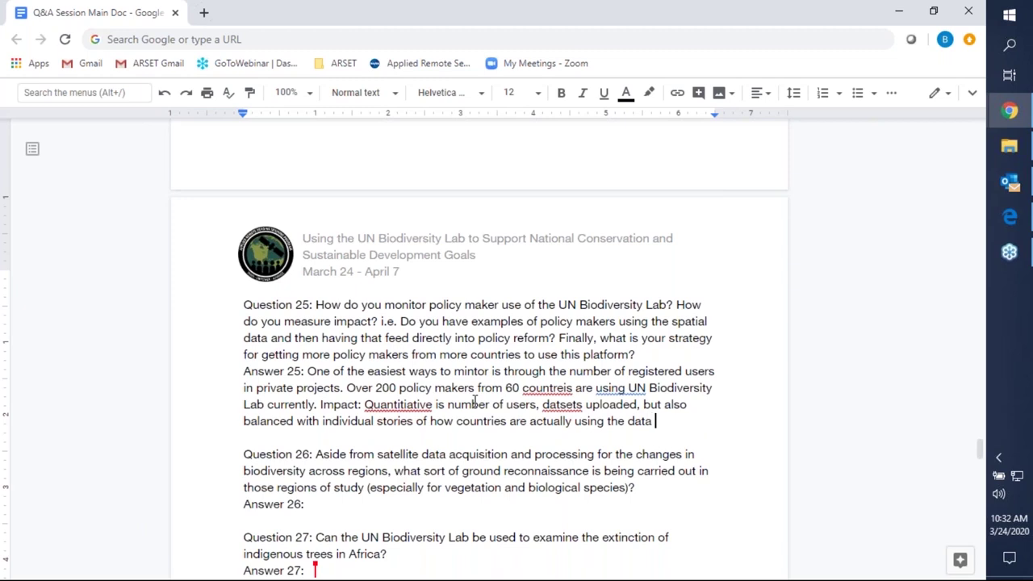
pyautogui.press('BackSpace')
pyautogui.write('.')
# Step: Correct the misspelled words in Answer 25's impact sentence to "Quantitative" and "datasets"
pyautogui.rightClick(396, 406)
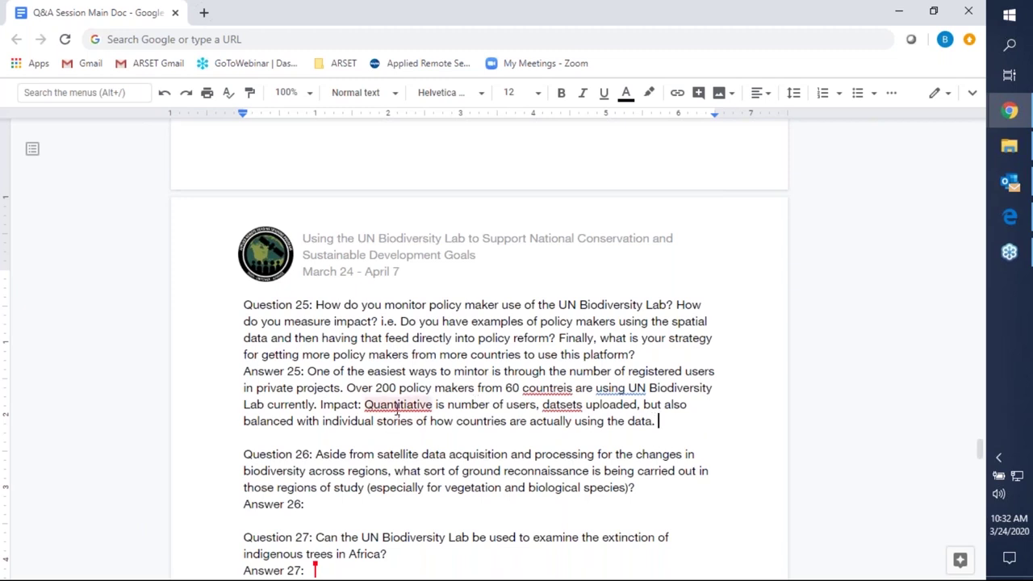
pyautogui.click(442, 243)
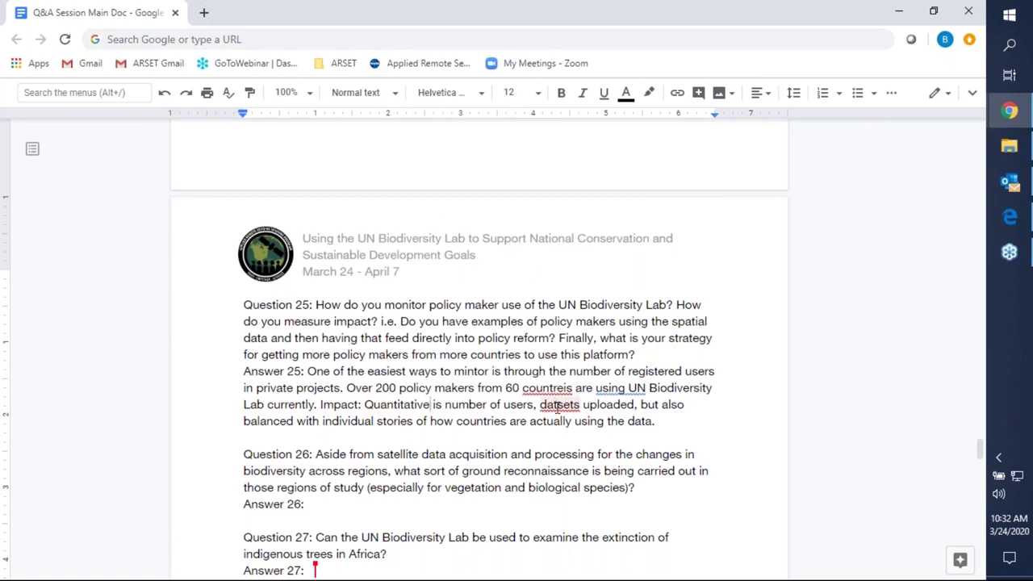
pyautogui.rightClick(574, 406)
pyautogui.click(614, 245)
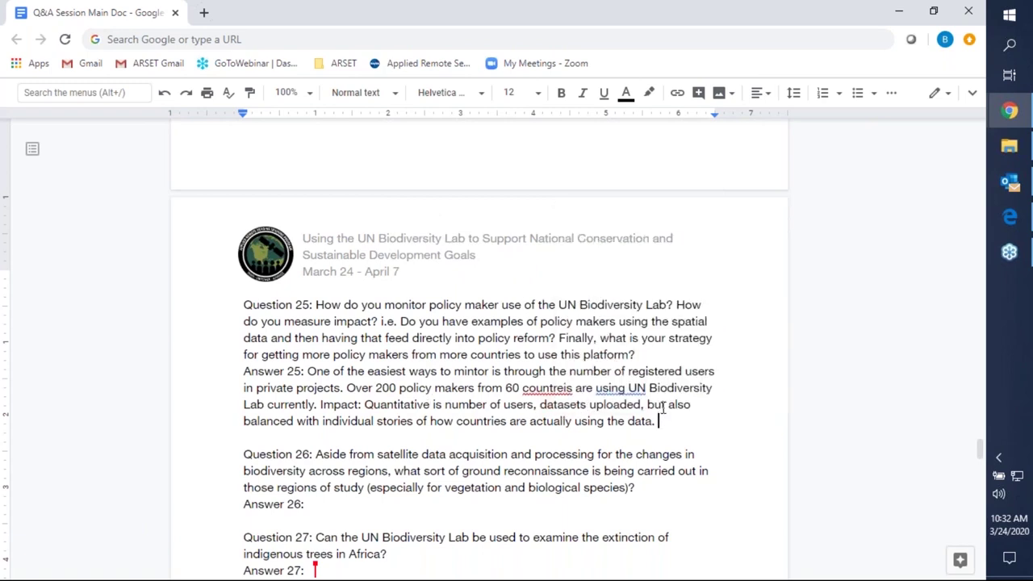
# Step: End Answer 25 with "Storymaps are helpful to tell these impacts." and correct "countreis" to "countries" in its second sentence
pyautogui.write('Storymaps ')
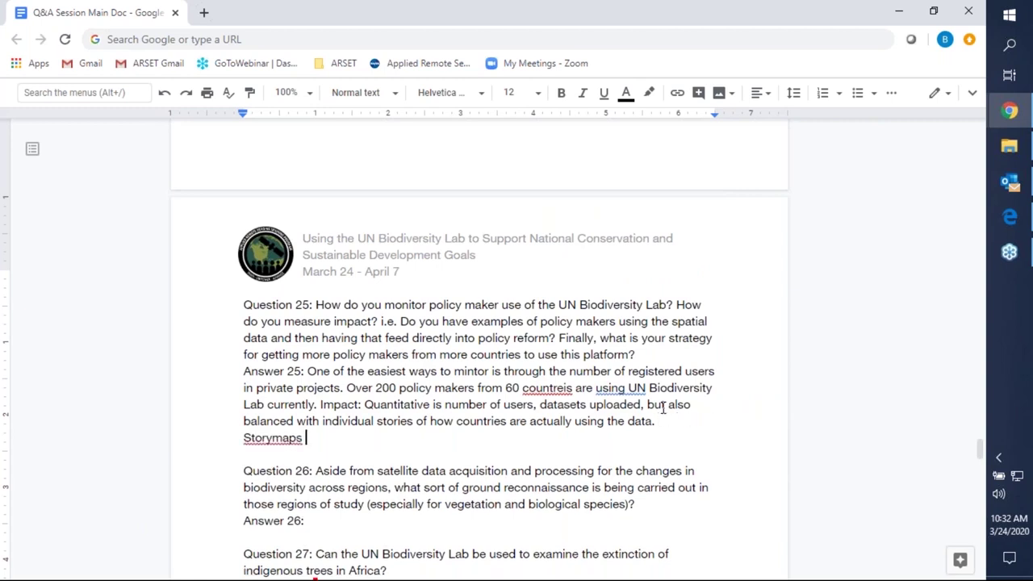
pyautogui.write('are helpful to tell th')
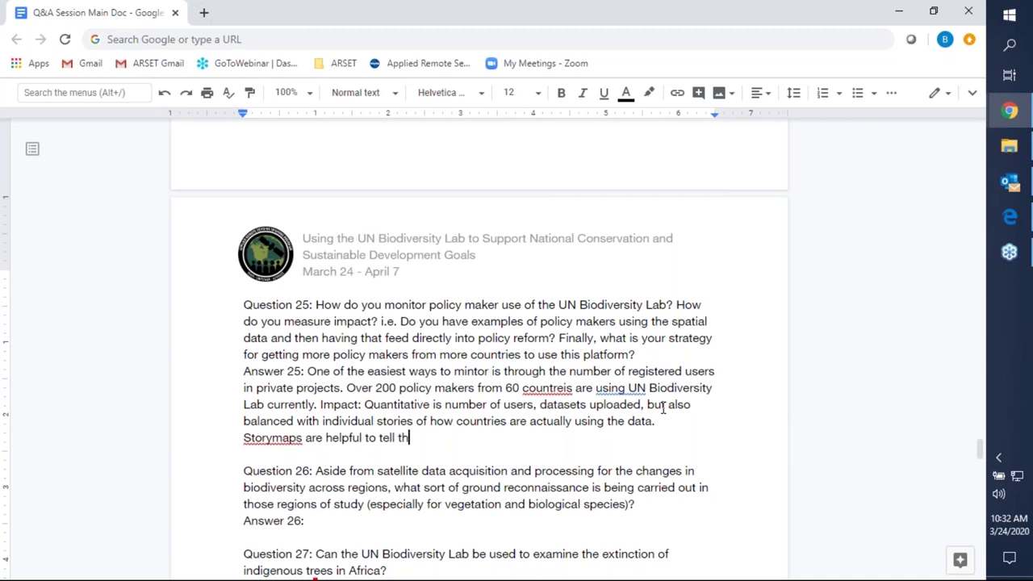
pyautogui.write('ese impacts.')
pyautogui.rightClick(551, 387)
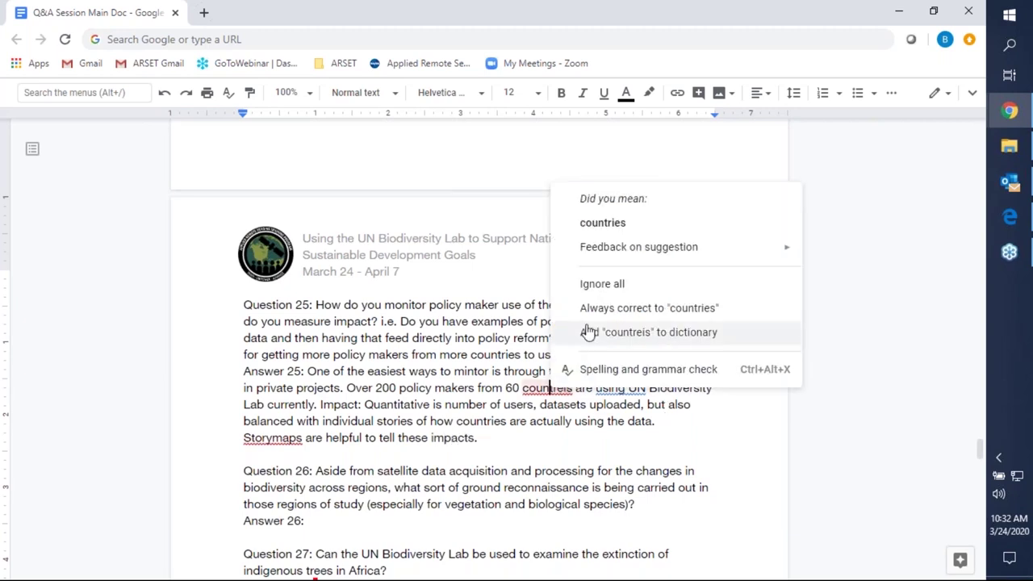
pyautogui.click(602, 223)
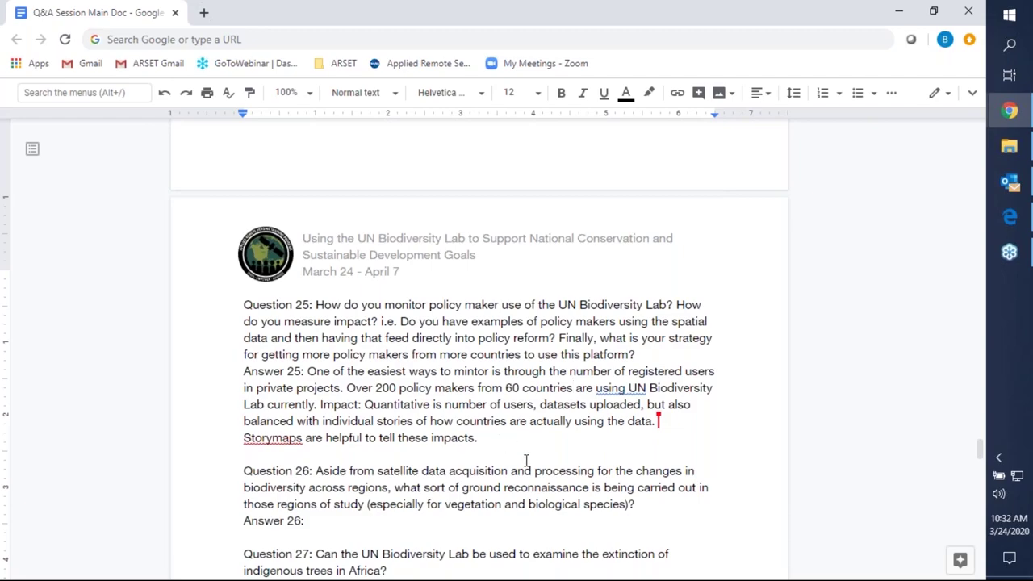
# Step: Go back to the earlier part of the document and review Questions 5 to 9 with their answers
pyautogui.scroll(15, 525, 460)
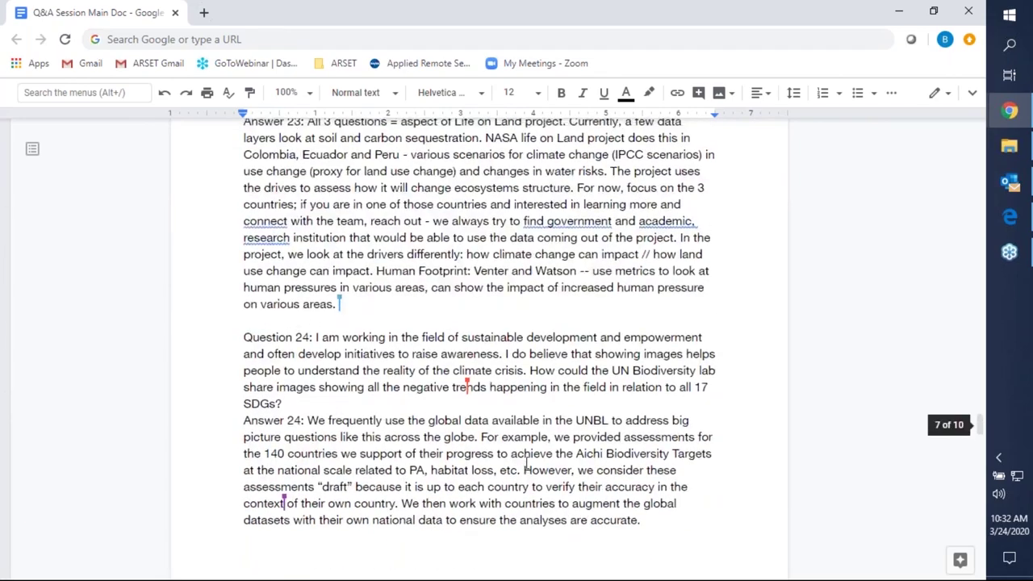
pyautogui.scroll(20, 526, 468)
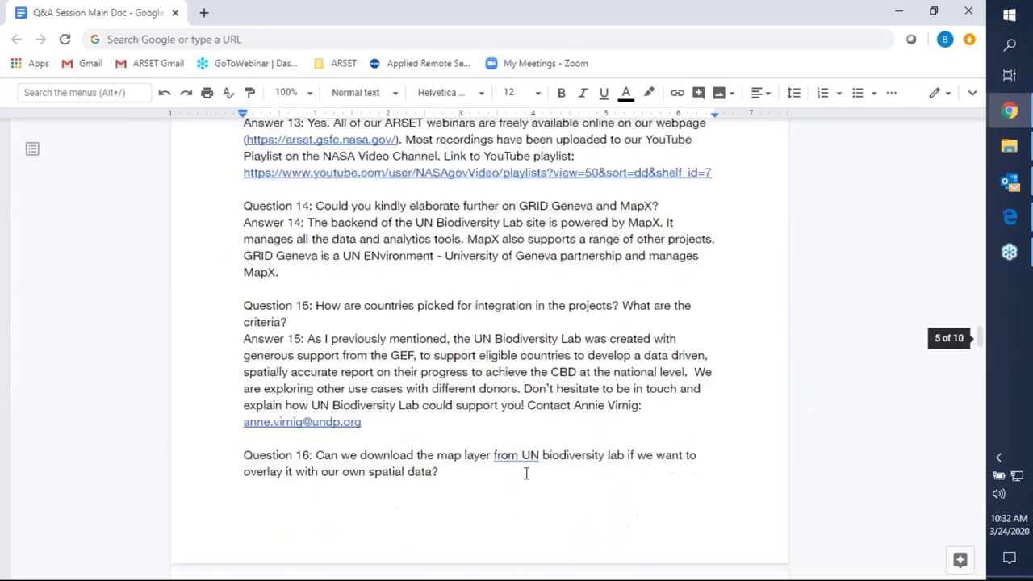
pyautogui.scroll(10, 525, 479)
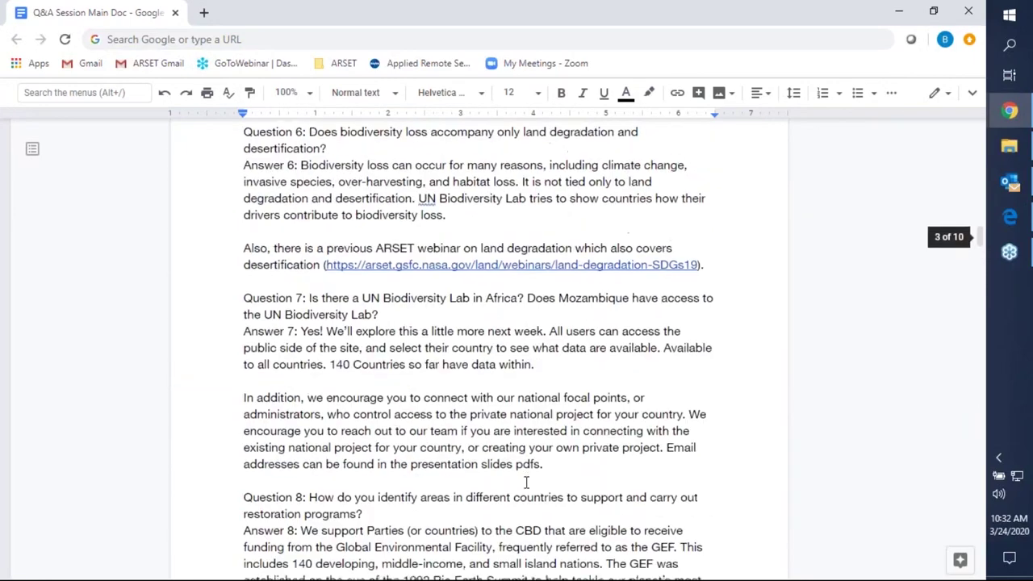
pyautogui.scroll(5, 526, 482)
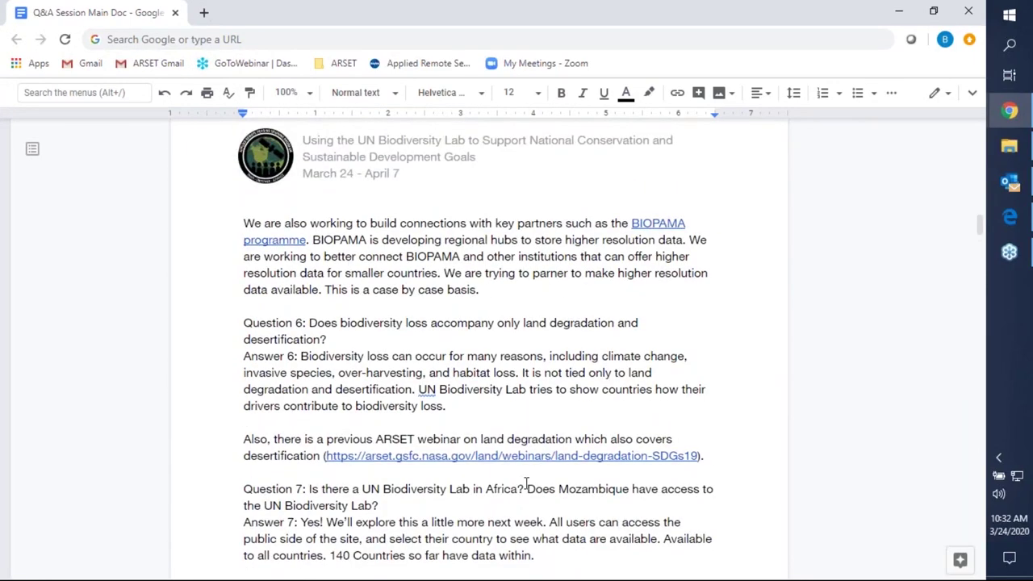
pyautogui.scroll(2, 525, 482)
pyautogui.scroll(5, 525, 482)
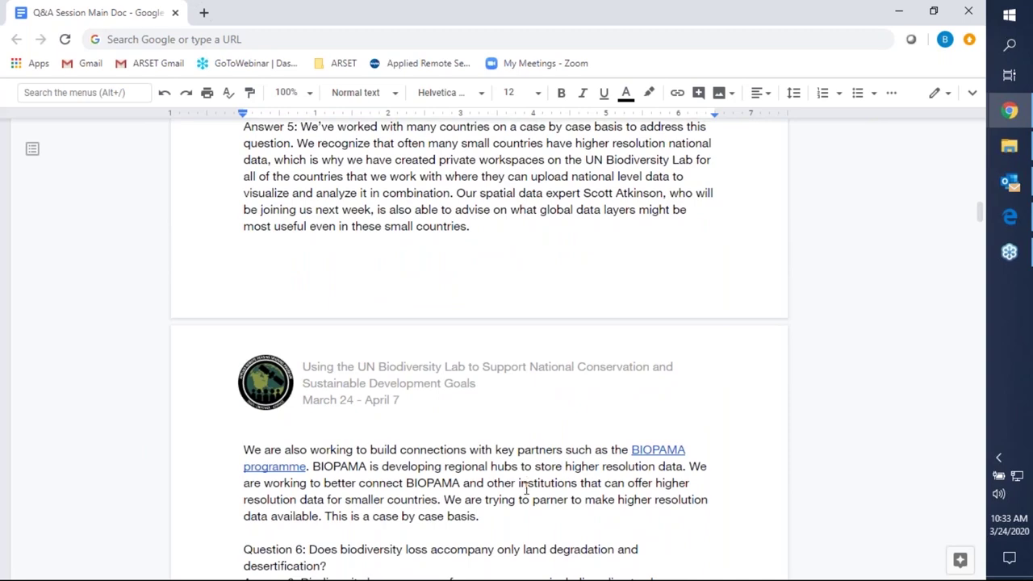
pyautogui.scroll(-4, 526, 483)
pyautogui.scroll(1, 530, 506)
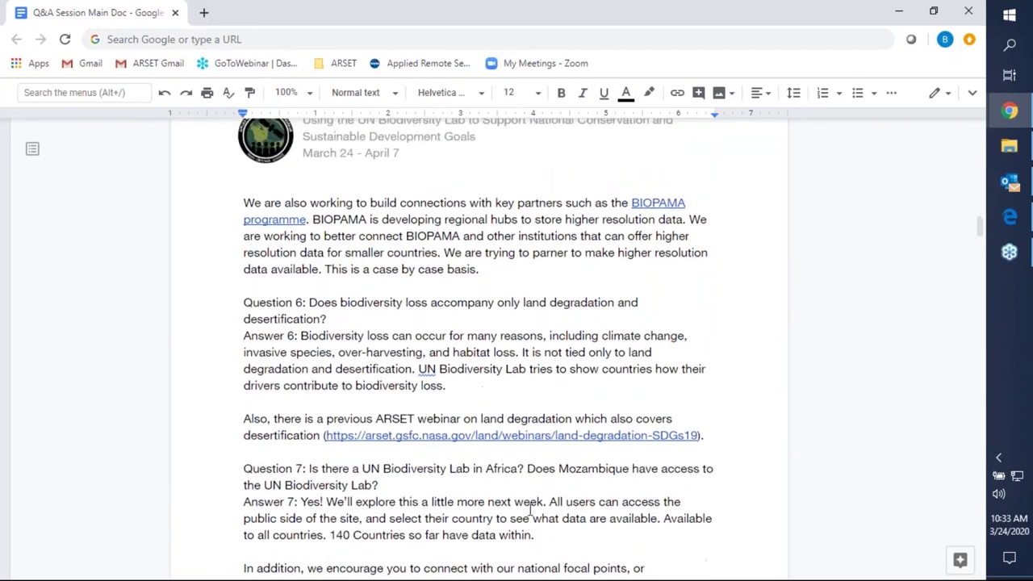
pyautogui.scroll(-2, 530, 508)
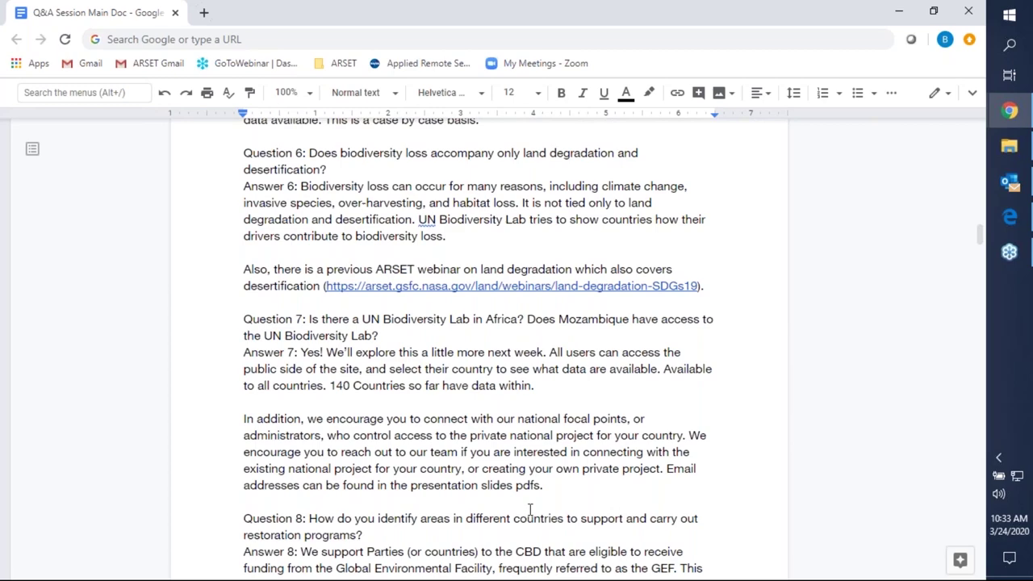
pyautogui.scroll(-3, 528, 510)
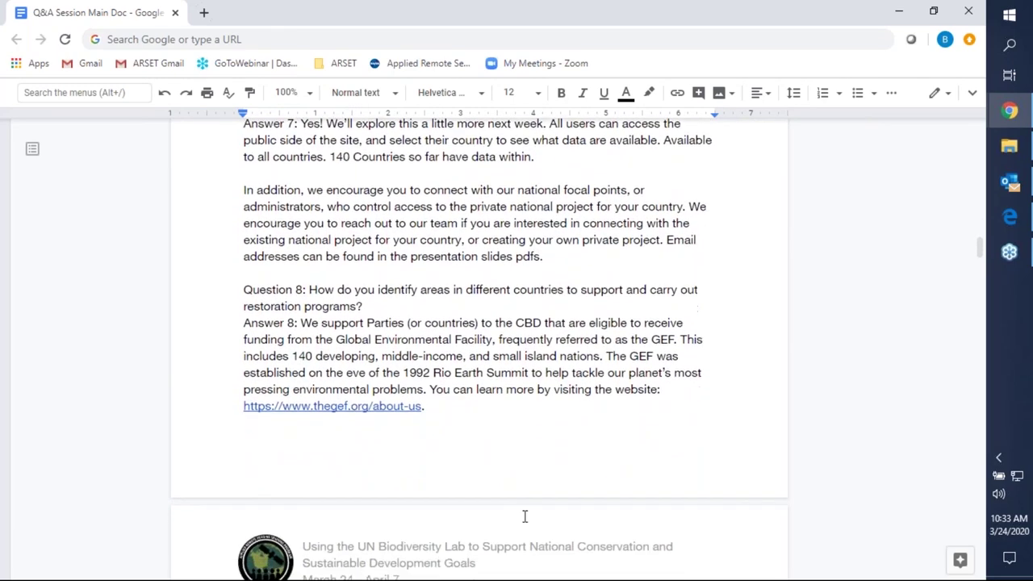
pyautogui.scroll(-1, 524, 517)
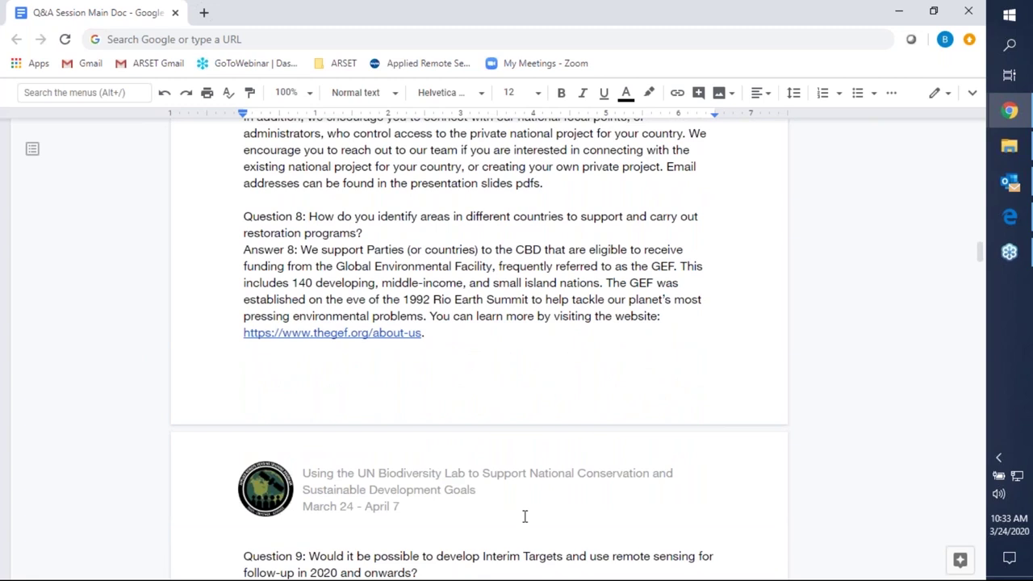
pyautogui.scroll(-2, 525, 516)
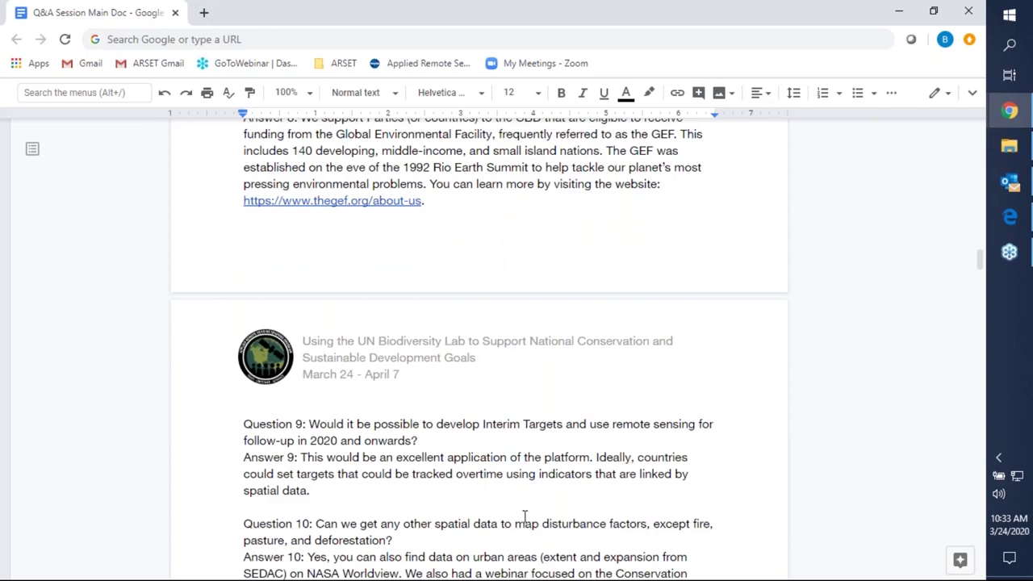
pyautogui.scroll(20, 524, 516)
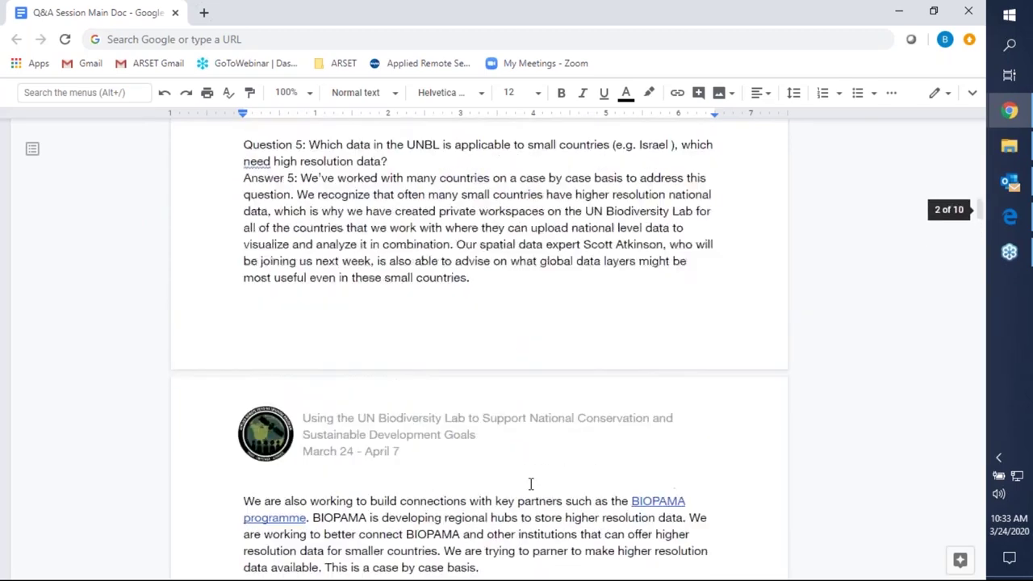
pyautogui.scroll(4, 531, 480)
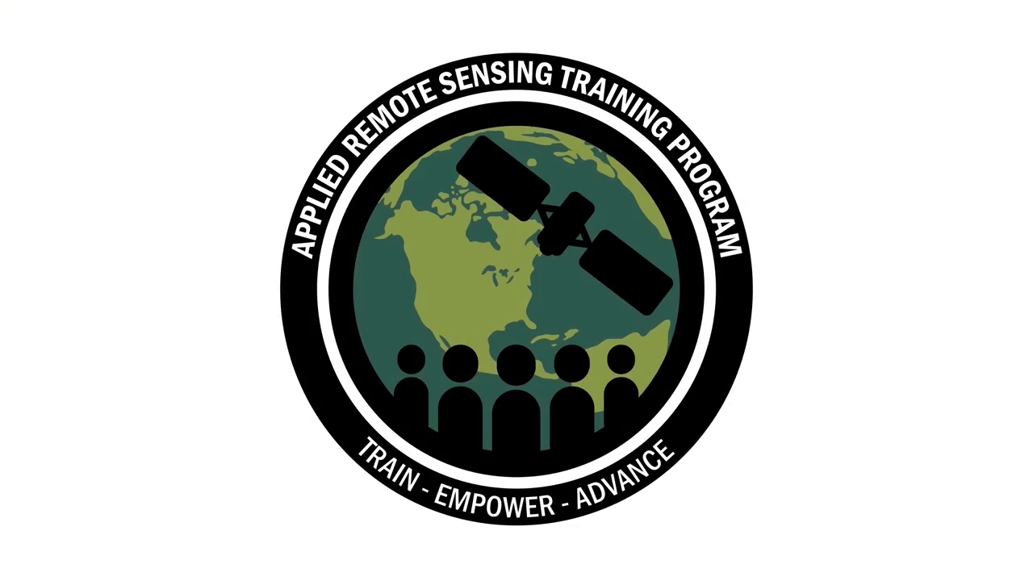